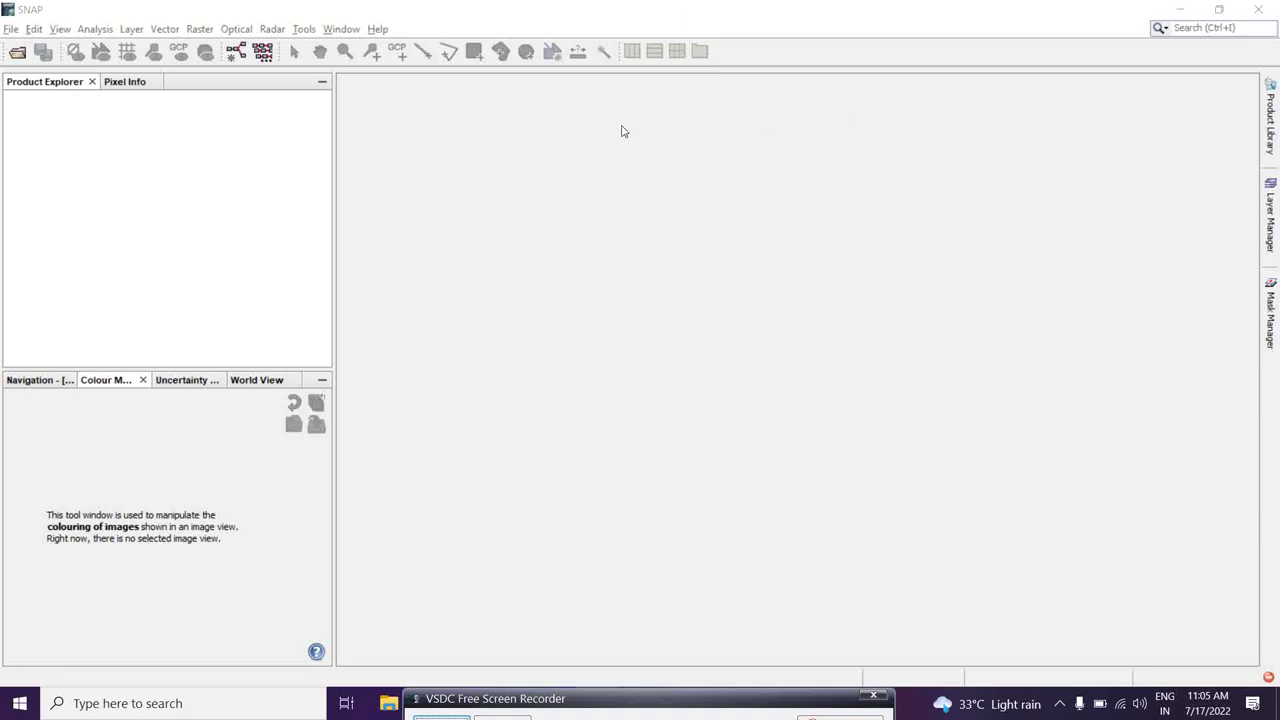
Open the product S1A_IW_GRDH_1SDV_20220510T002249_20220510T002319_043141_052704_BAE6.zip from the Ashani cyclone folder.
click(17, 52)
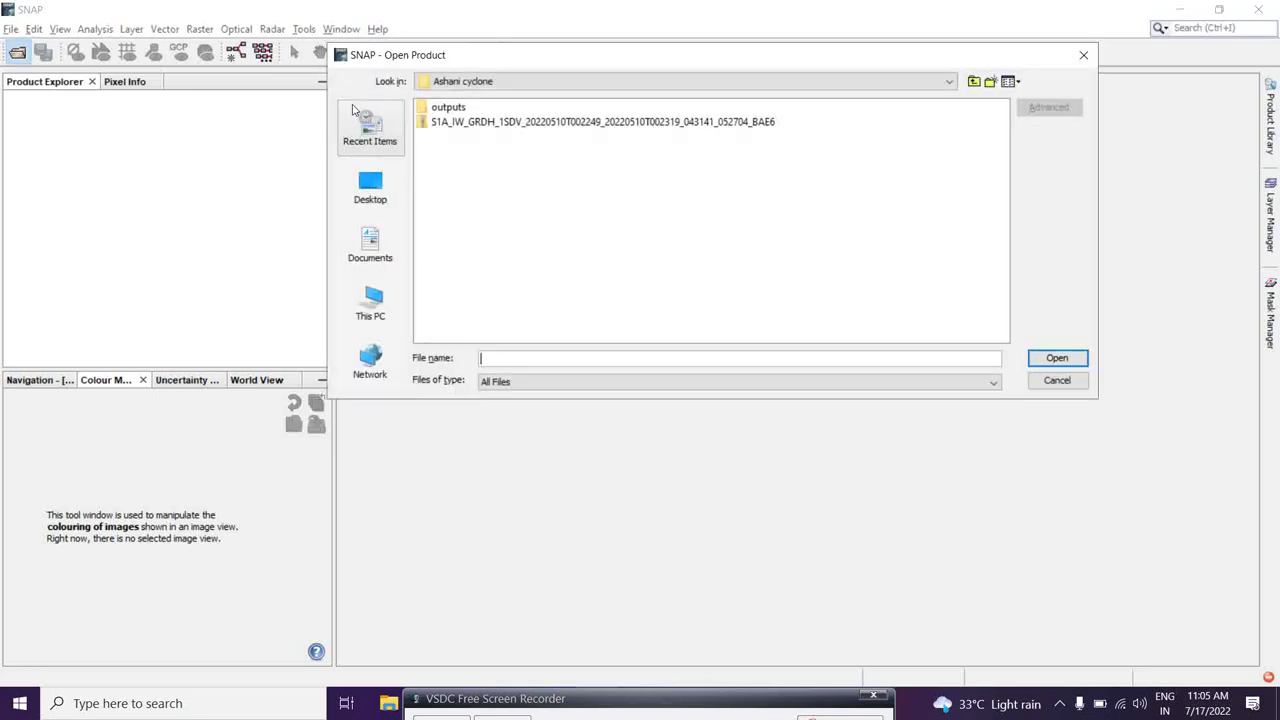
drag(563, 57, 575, 67)
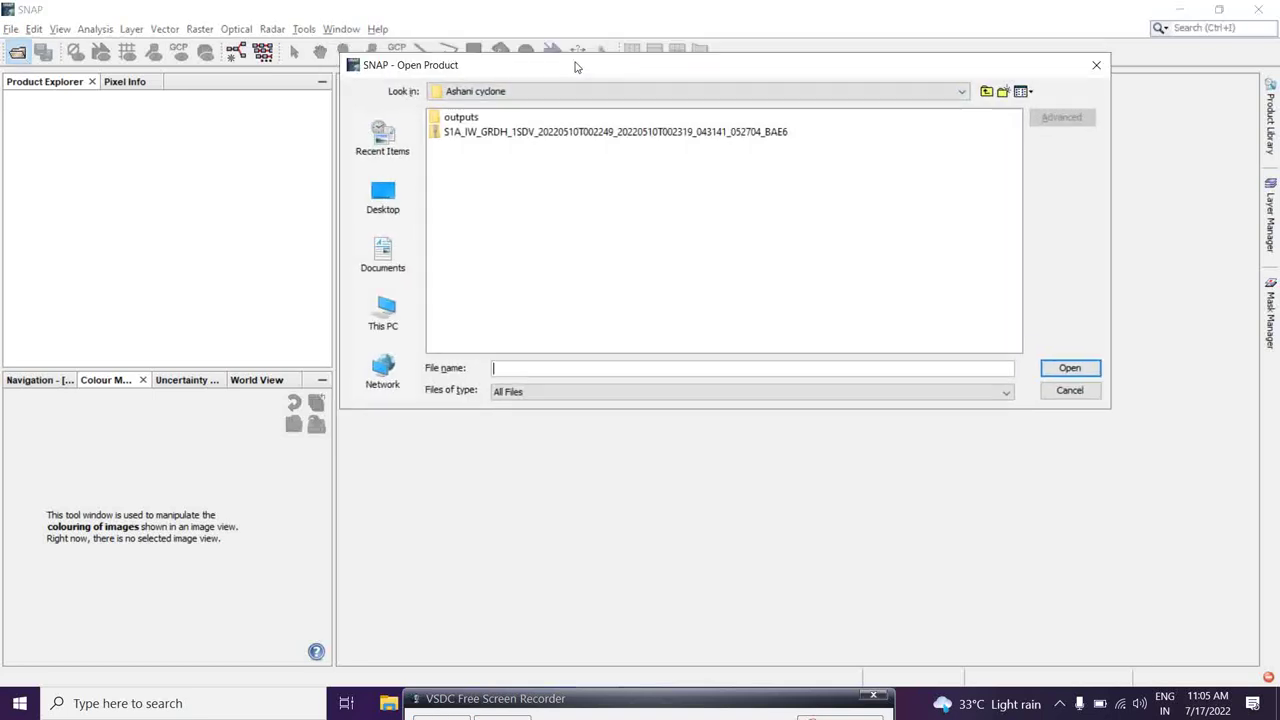
click(565, 139)
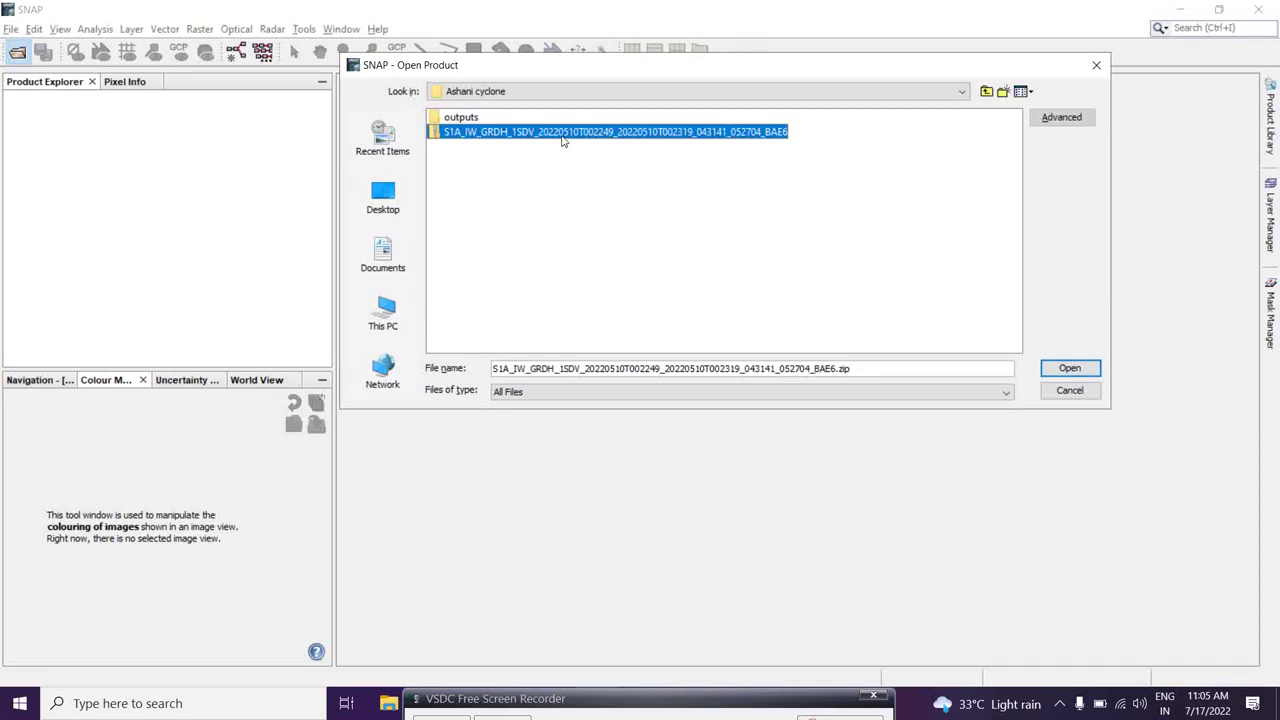
click(1069, 368)
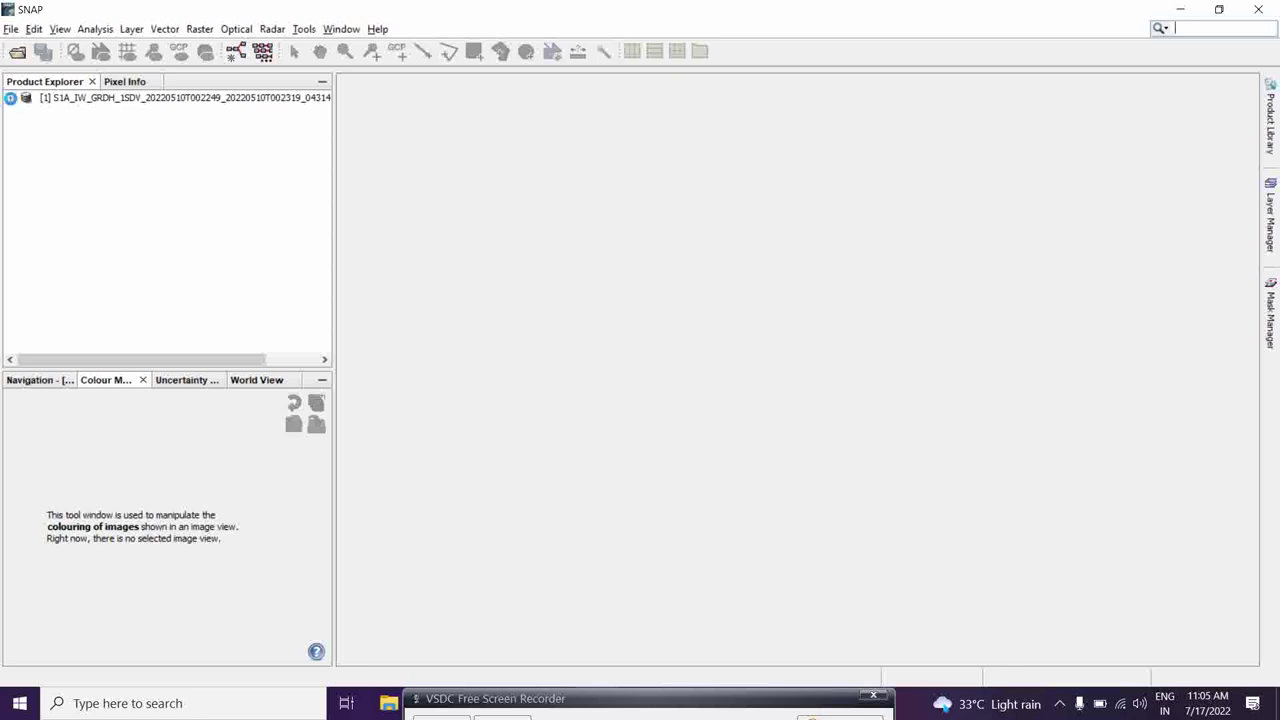
Examine the opened product's Abstracted_Metadata table, then close it and collapse the Metadata group.
click(10, 97)
click(26, 112)
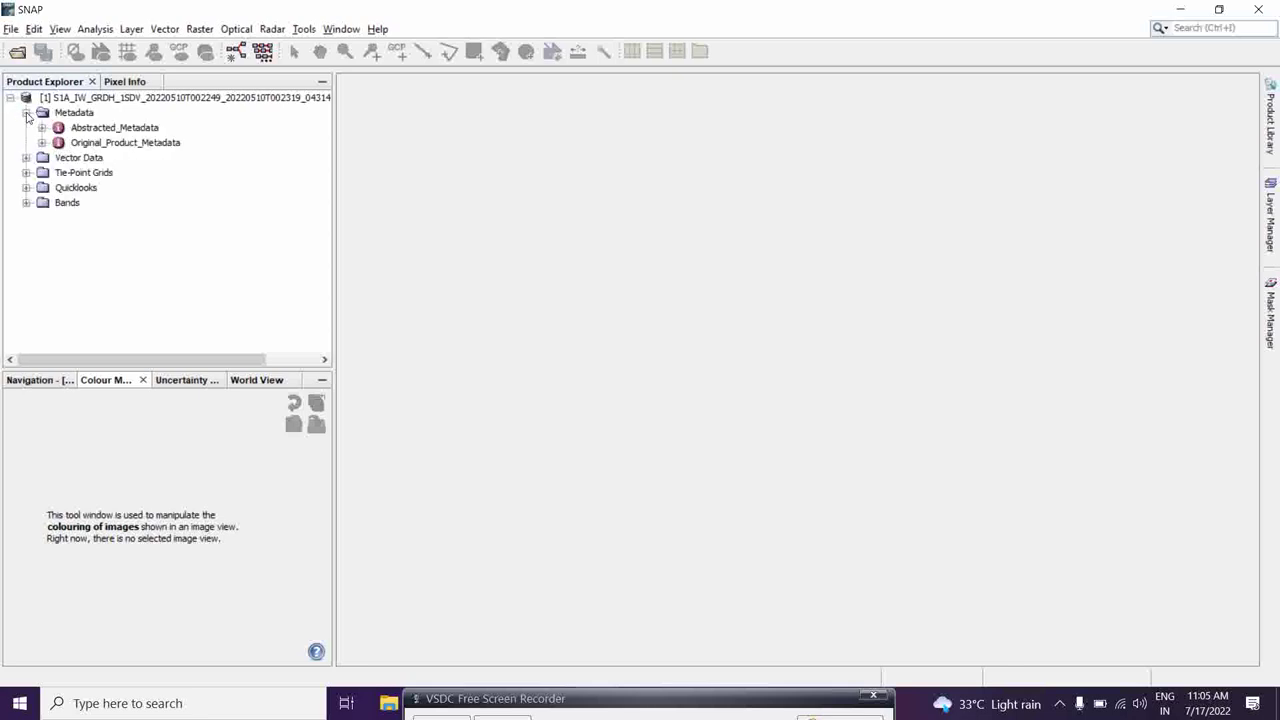
double_click(92, 128)
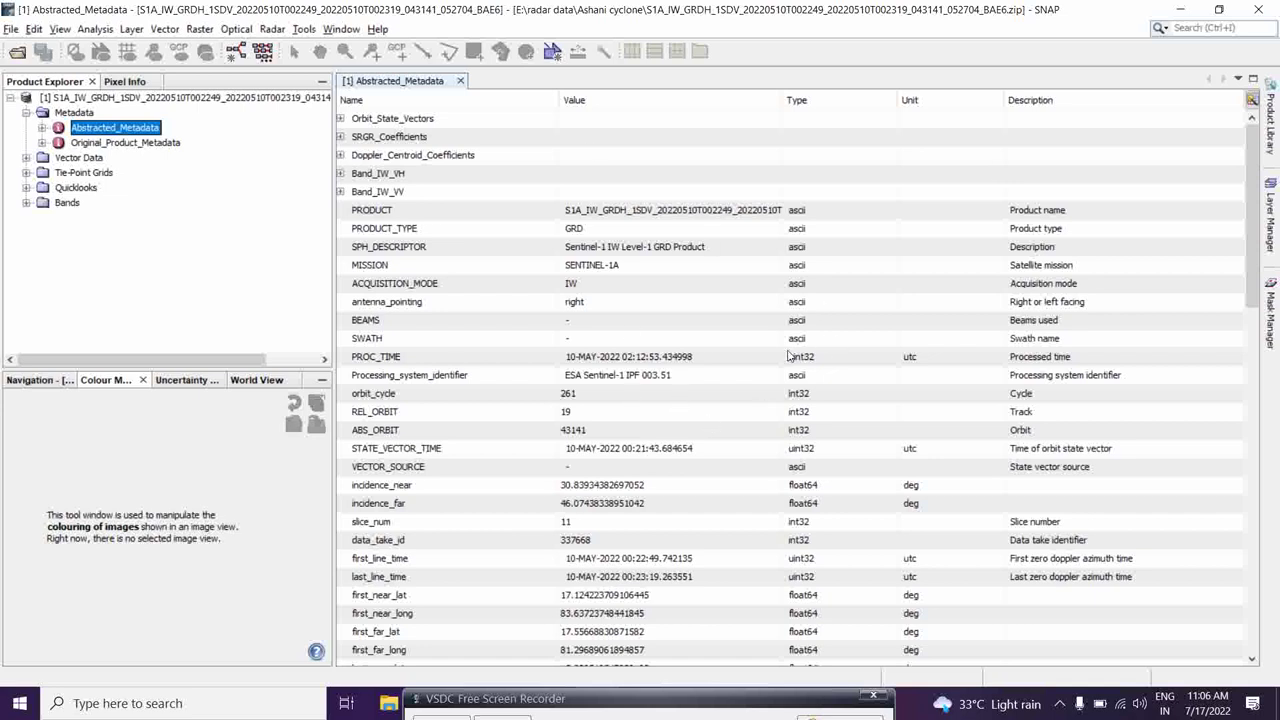
scroll(788, 356, down, 1)
scroll(788, 372, up, 1)
scroll(955, 620, down, 6)
scroll(951, 607, up, 4)
scroll(951, 607, up, 2)
click(460, 80)
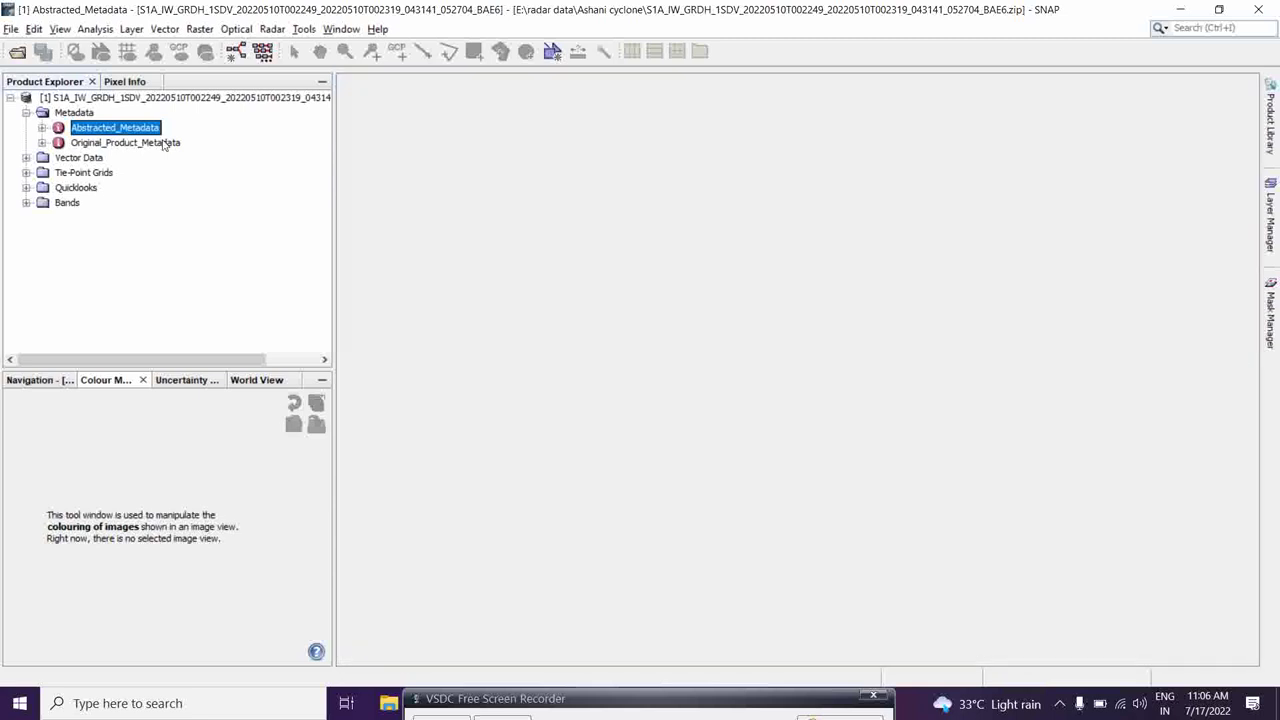
click(26, 113)
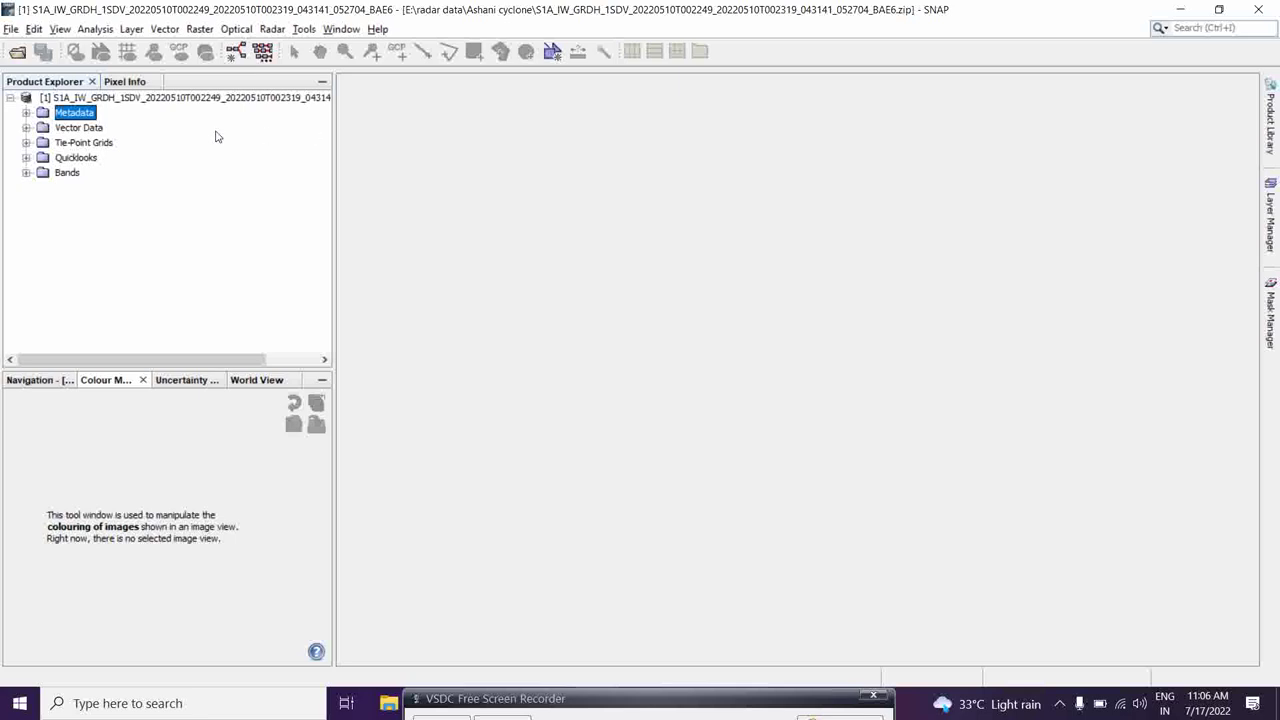
Calibrate the original product with only sigma0 band output, saving it as BEAM-DIMAP in C:\test drone and opening it in SNAP.
click(26, 172)
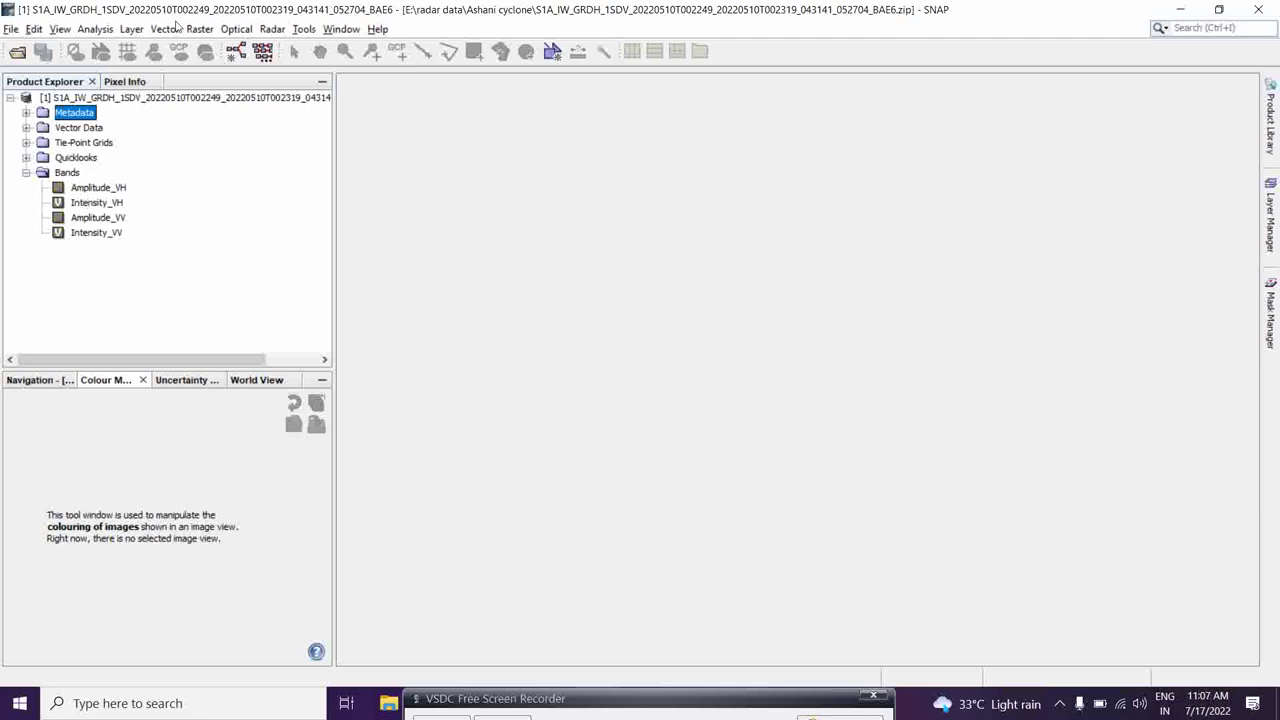
click(272, 29)
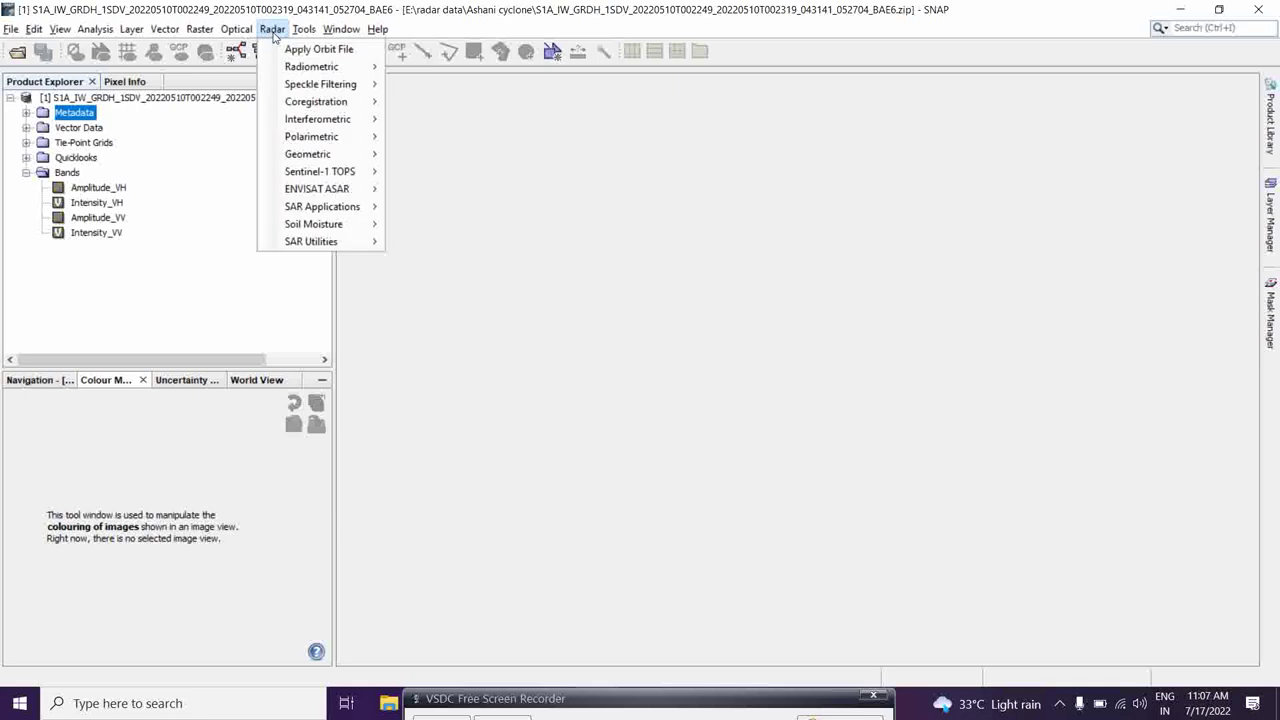
mouse_move(341, 68)
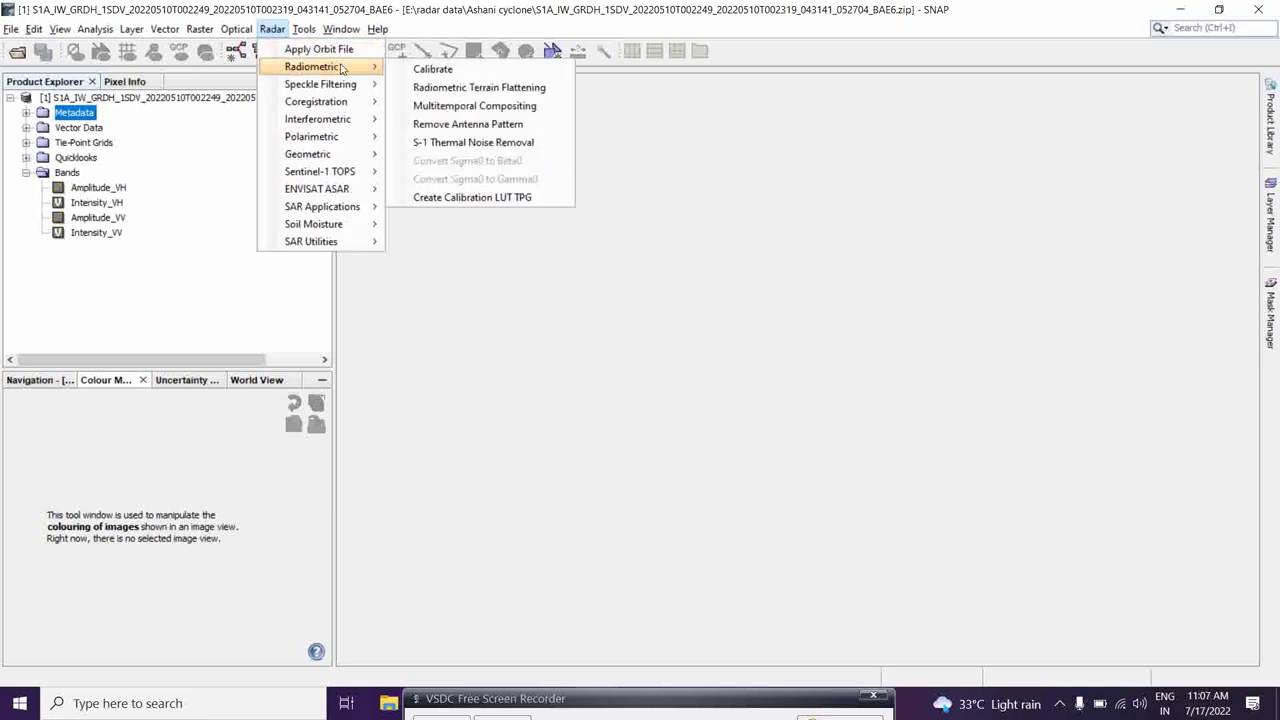
click(430, 70)
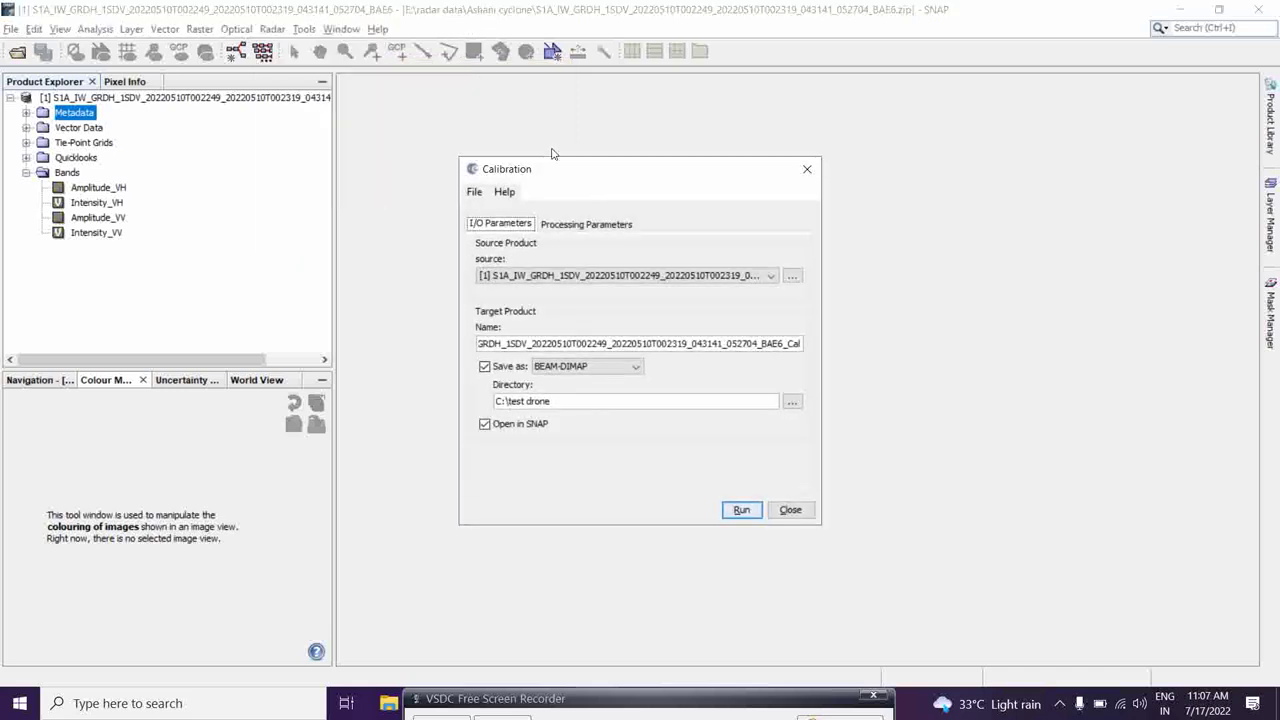
drag(588, 167, 578, 160)
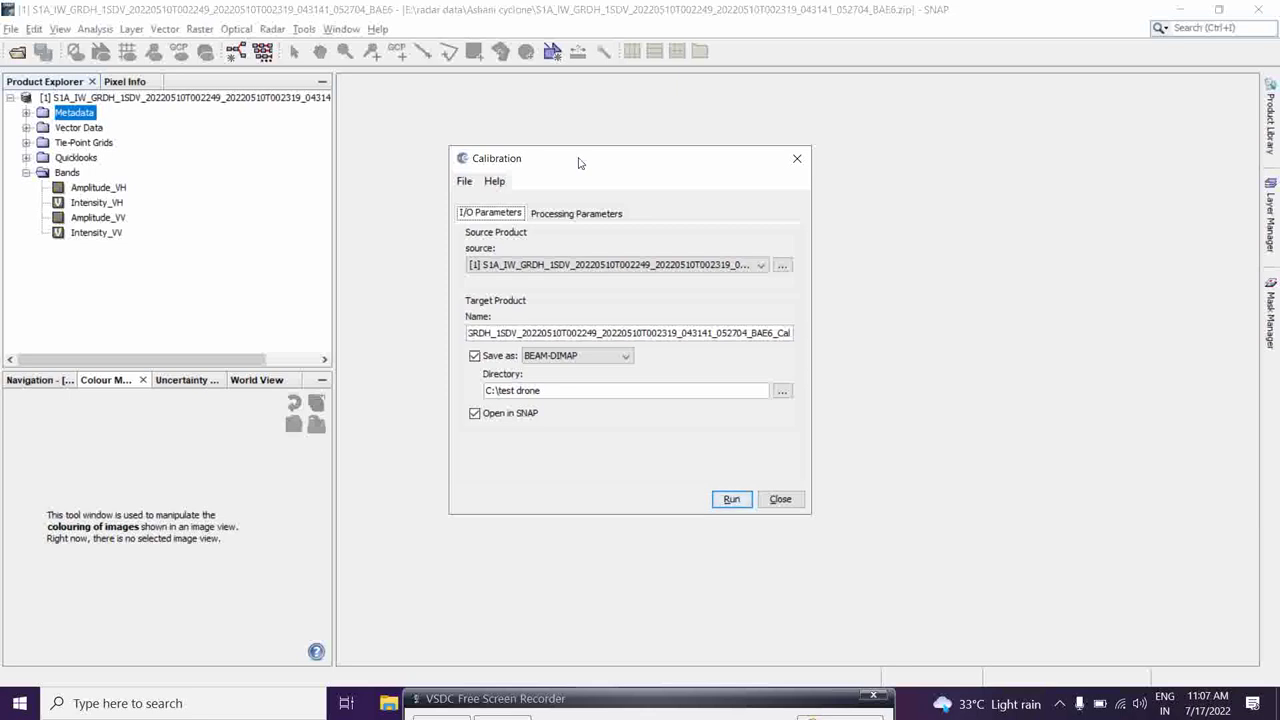
mouse_move(525, 680)
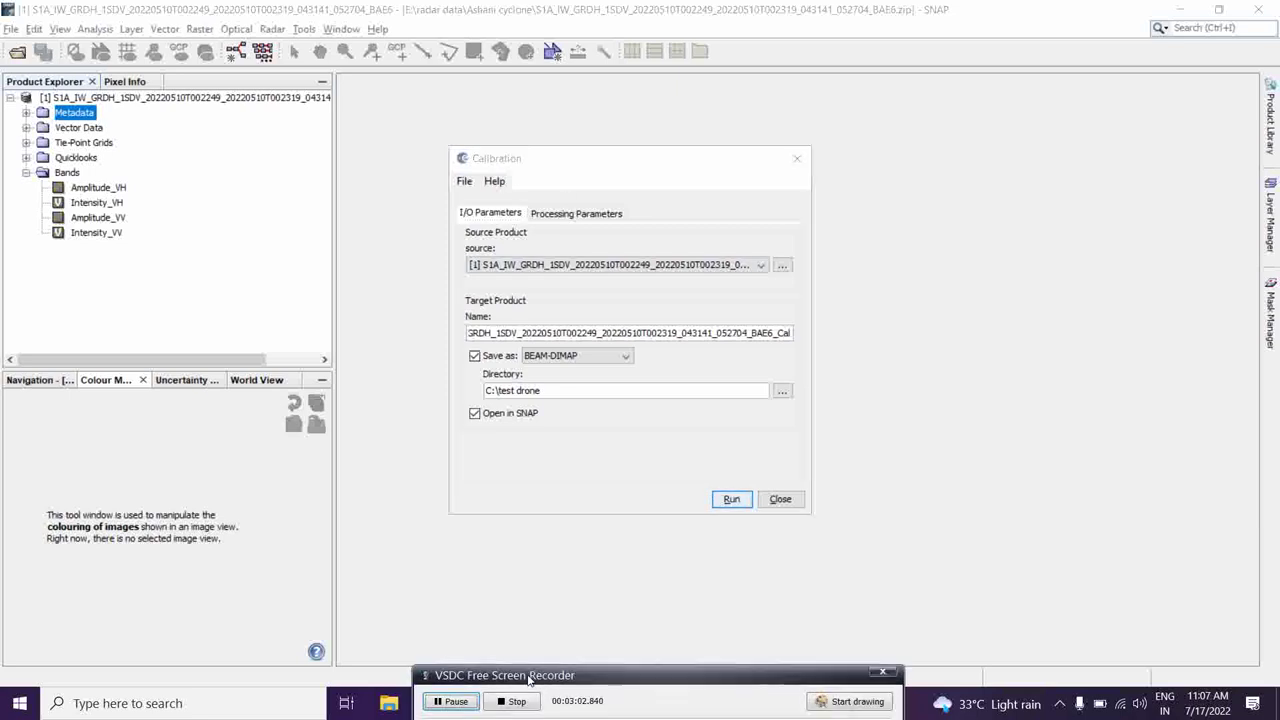
drag(627, 667, 740, 696)
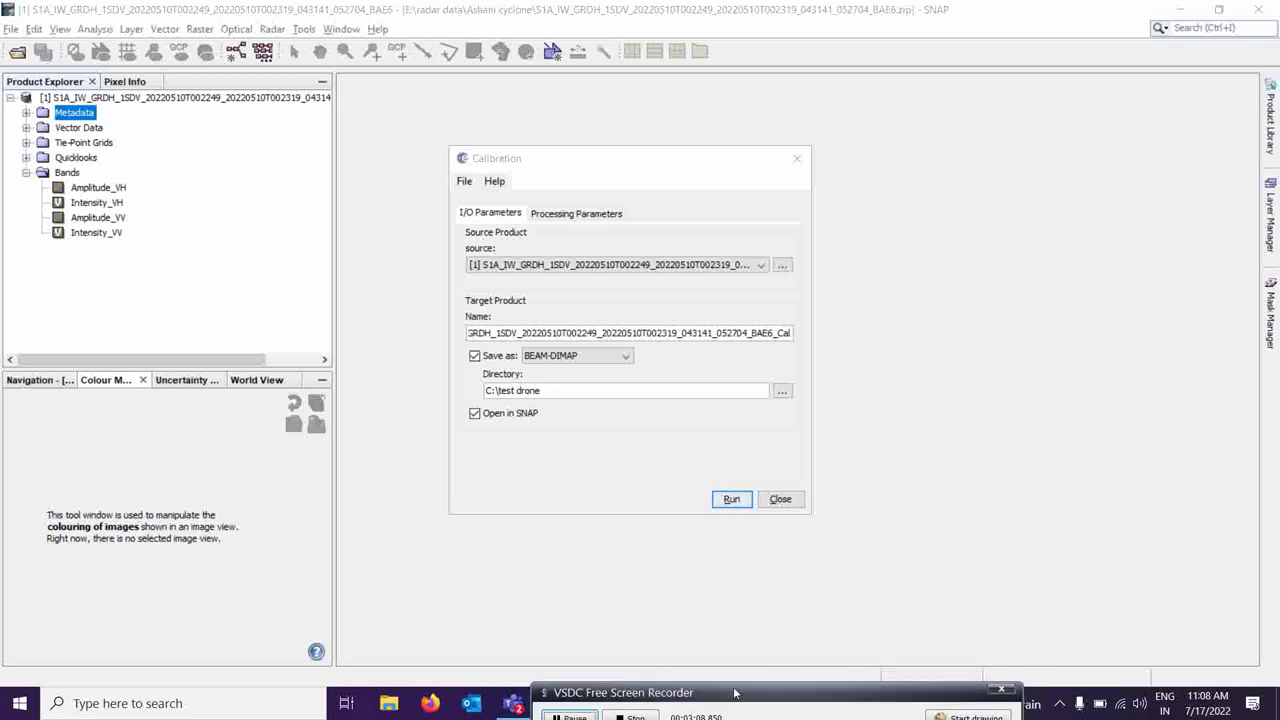
click(557, 214)
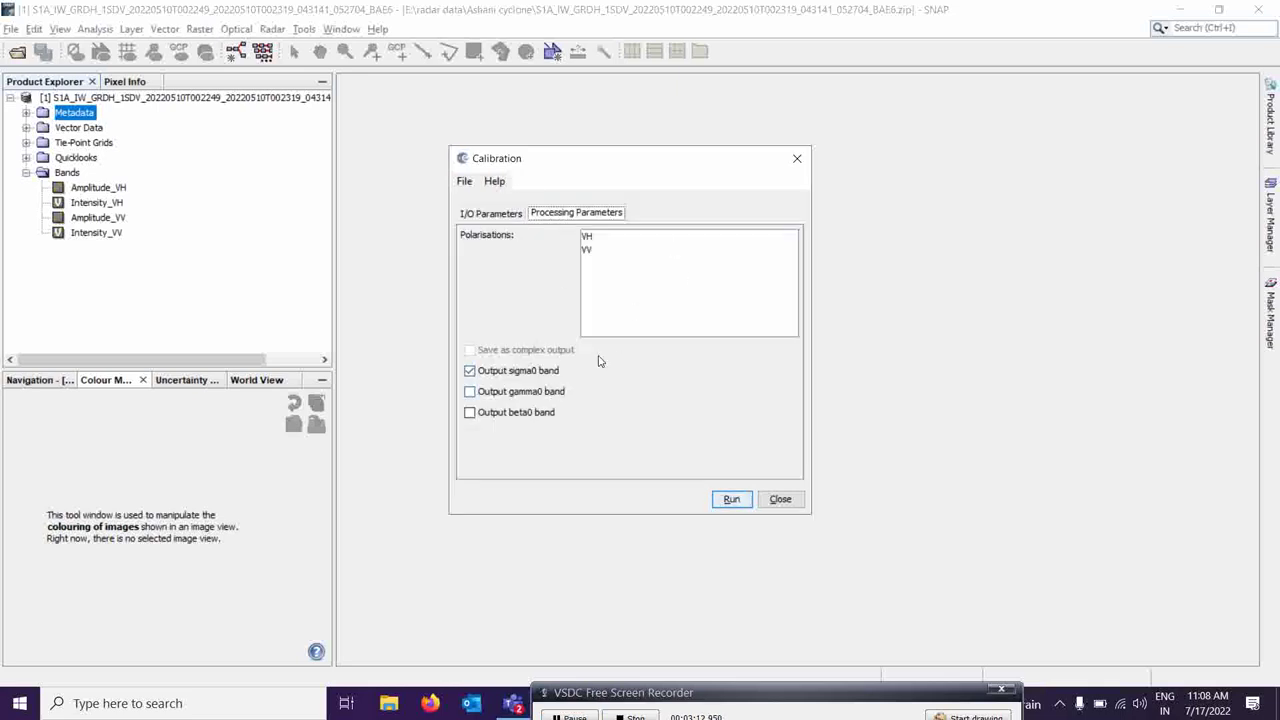
click(487, 214)
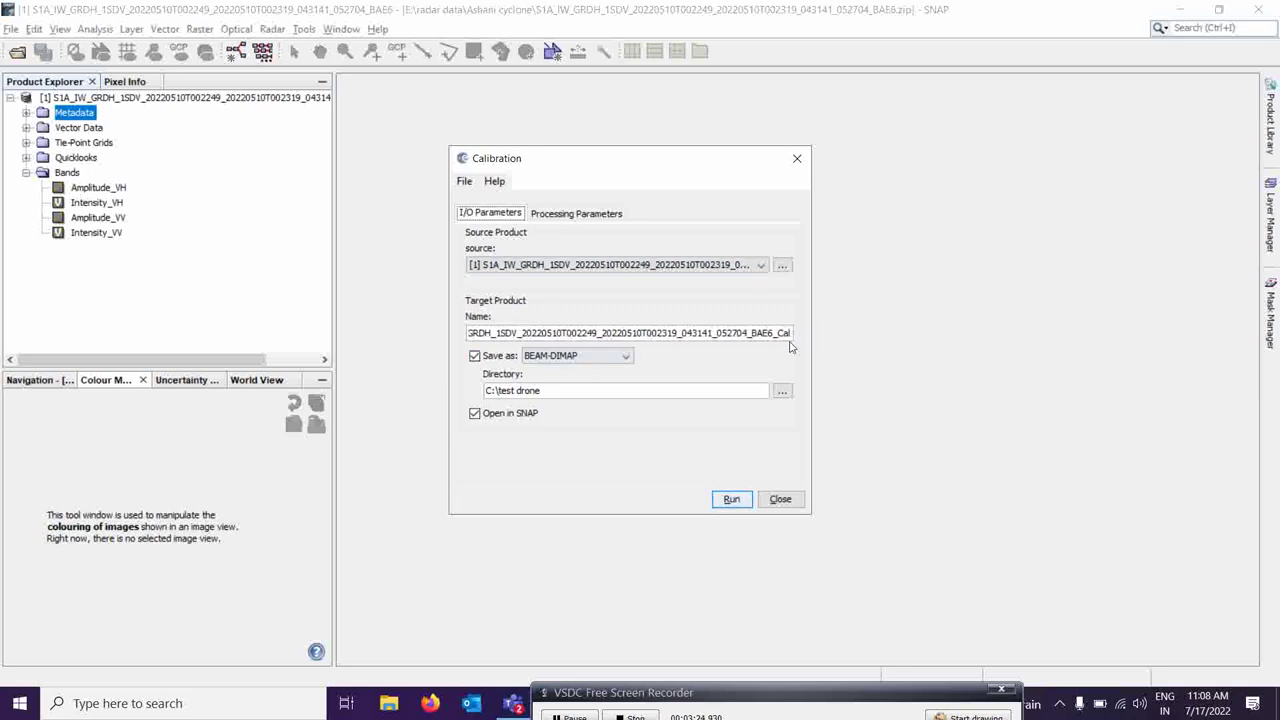
click(731, 500)
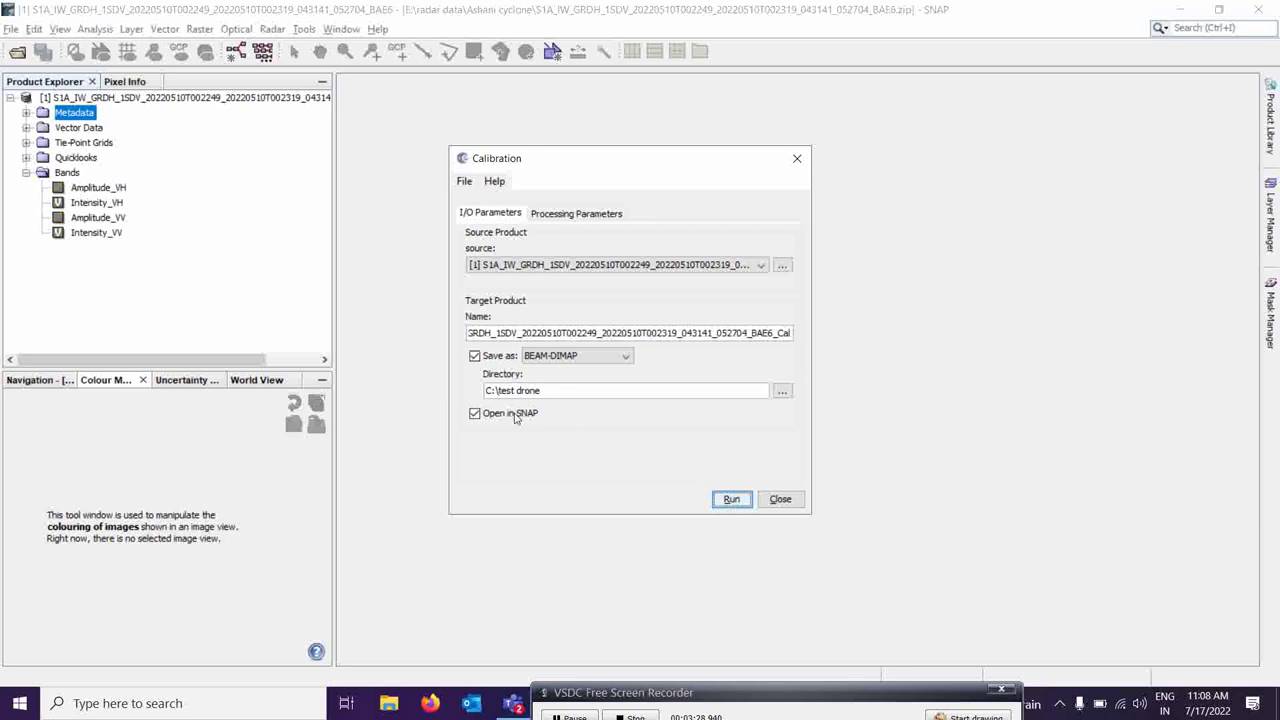
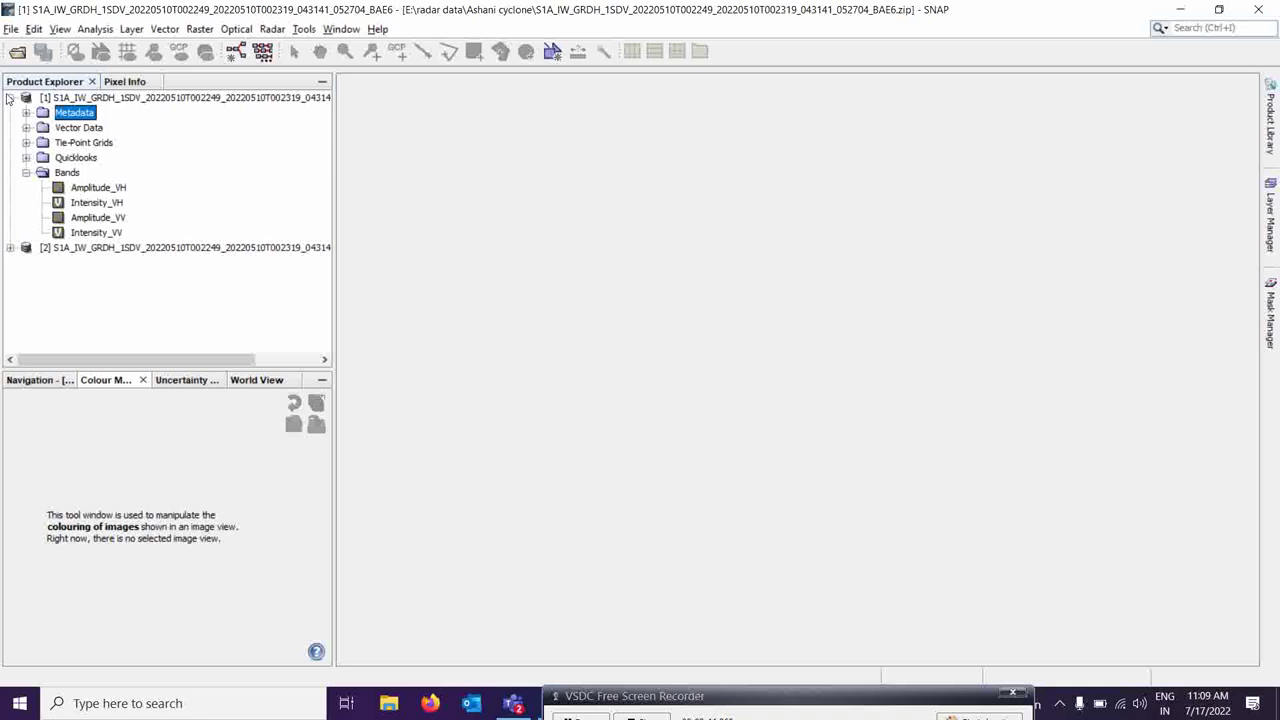
Collapse the original product and inspect the calibrated product's contents in the product tree.
click(10, 97)
click(10, 113)
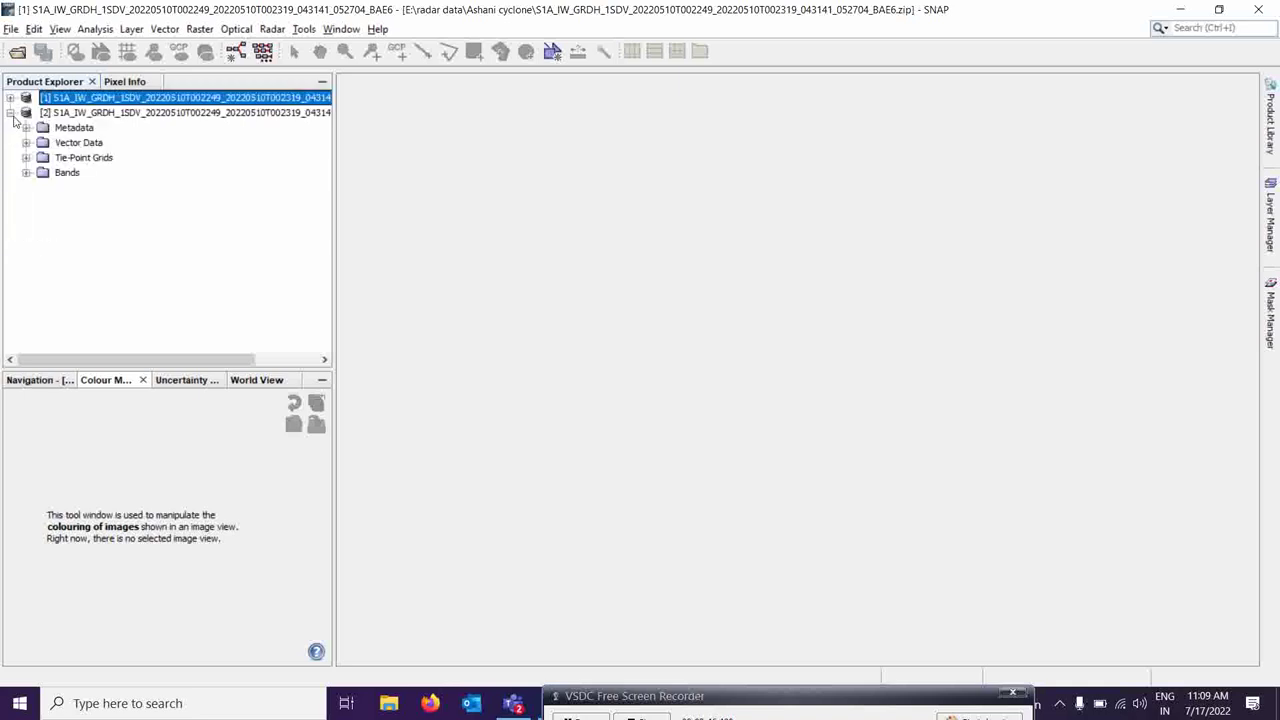
click(10, 113)
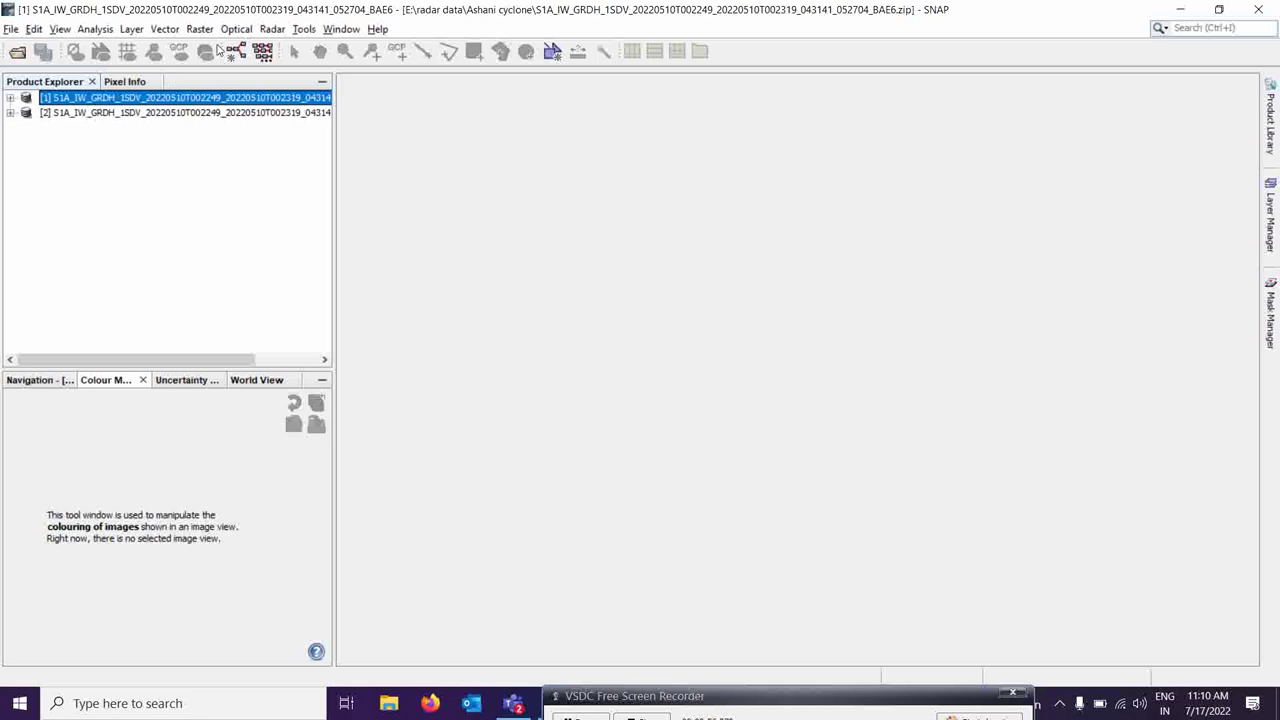
Start a Single Product Speckle Filter with the calibrated product [2] as the source.
click(272, 32)
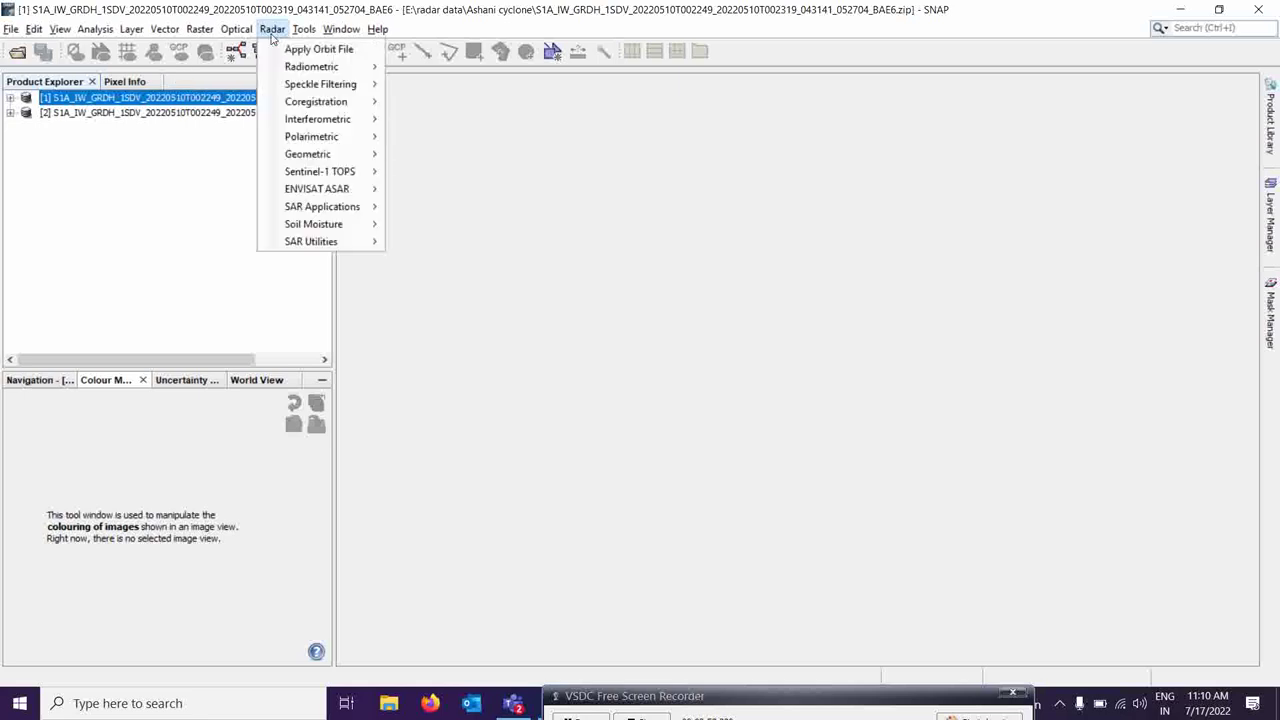
mouse_move(343, 90)
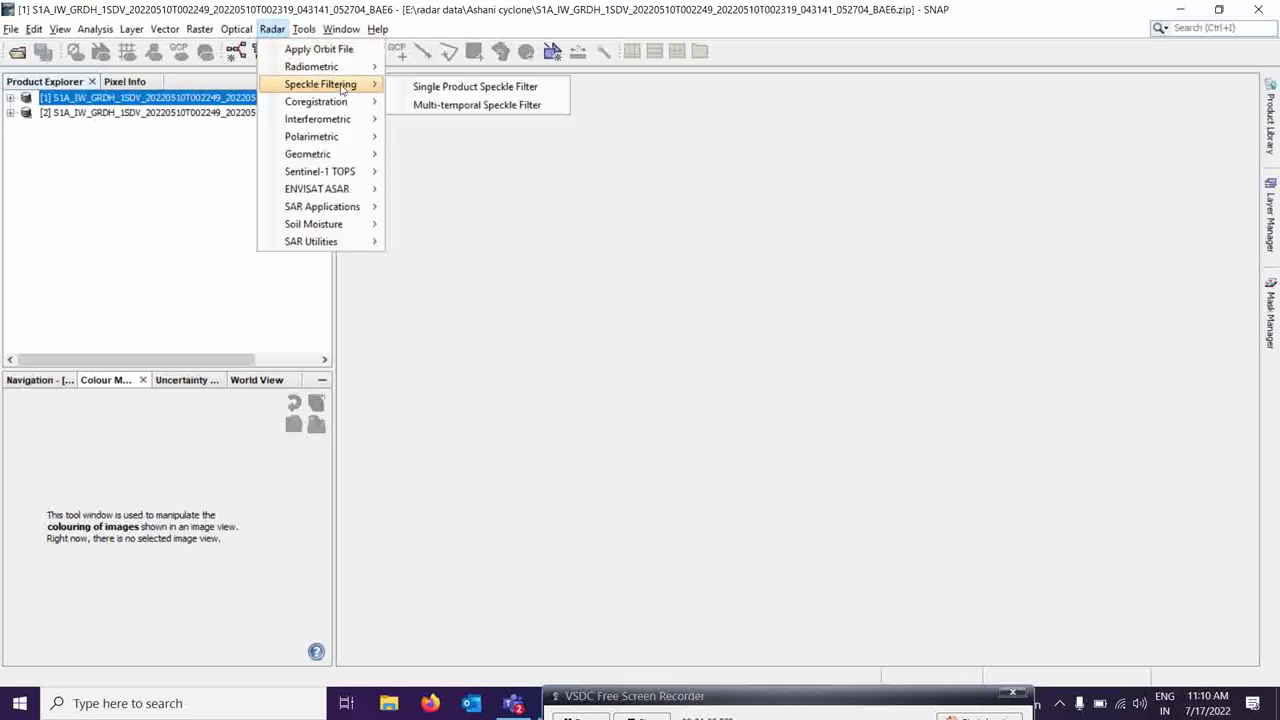
click(487, 88)
drag(614, 173, 619, 154)
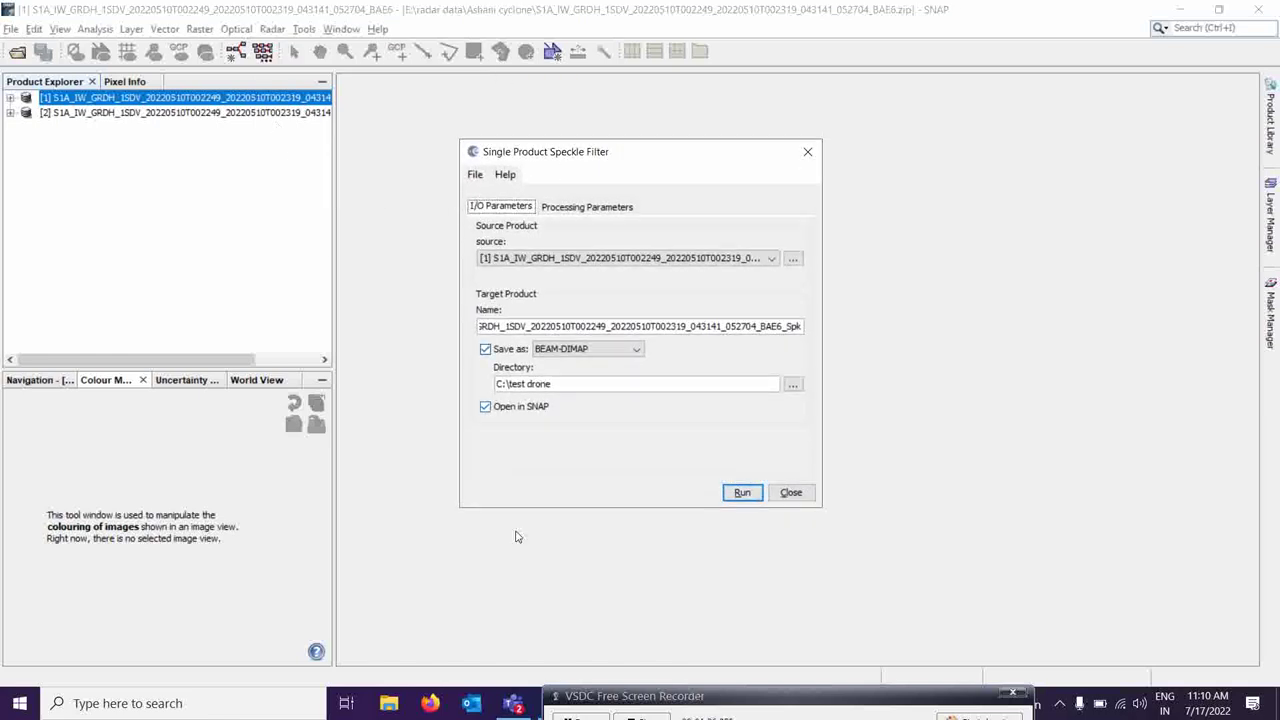
click(624, 692)
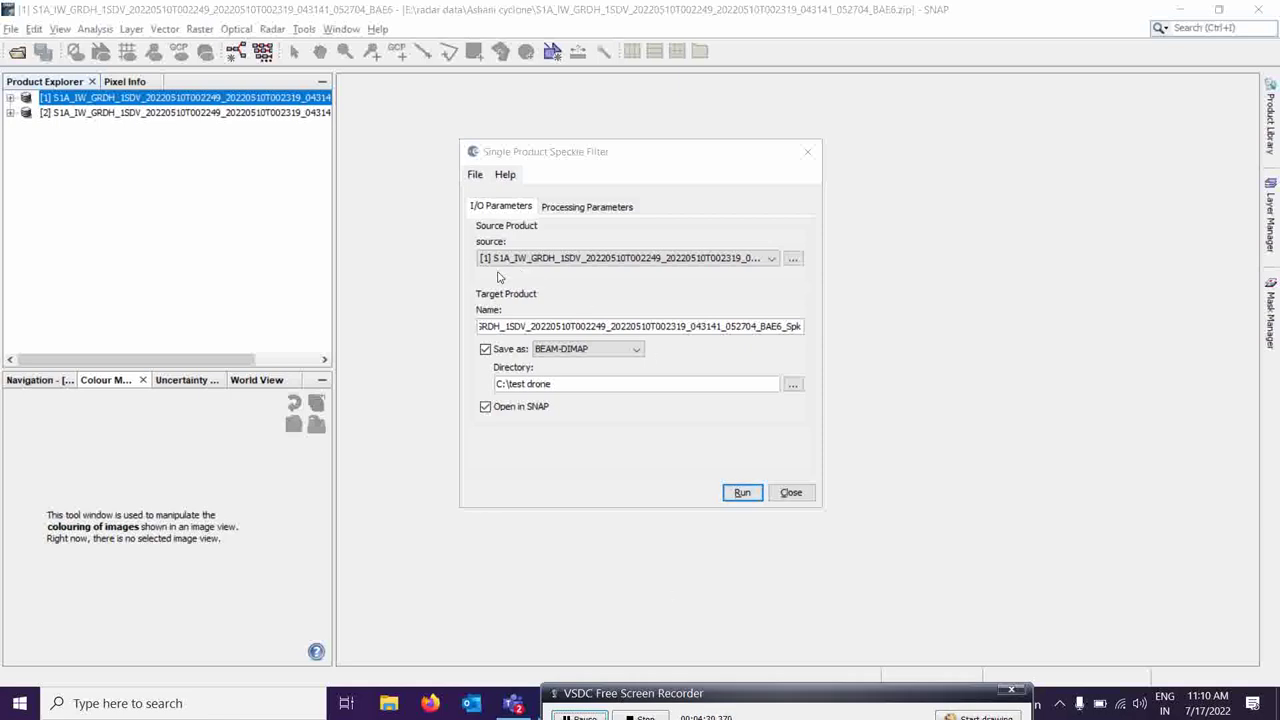
click(160, 122)
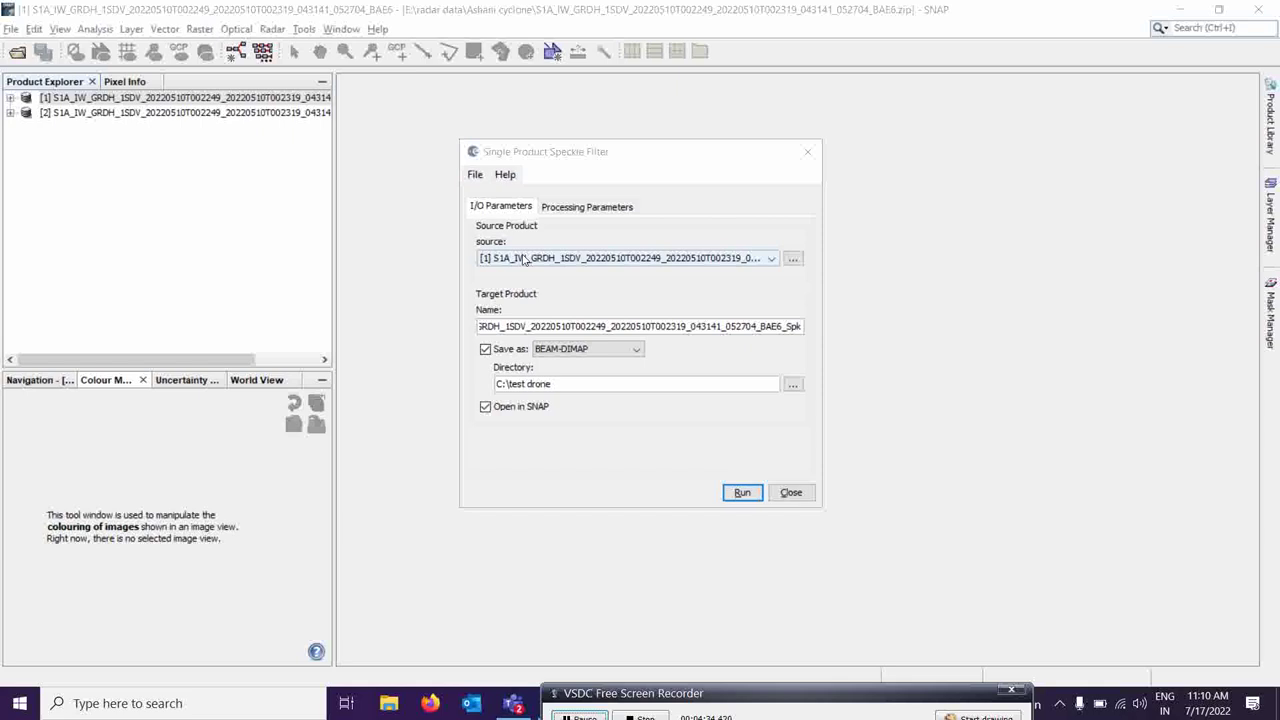
click(772, 259)
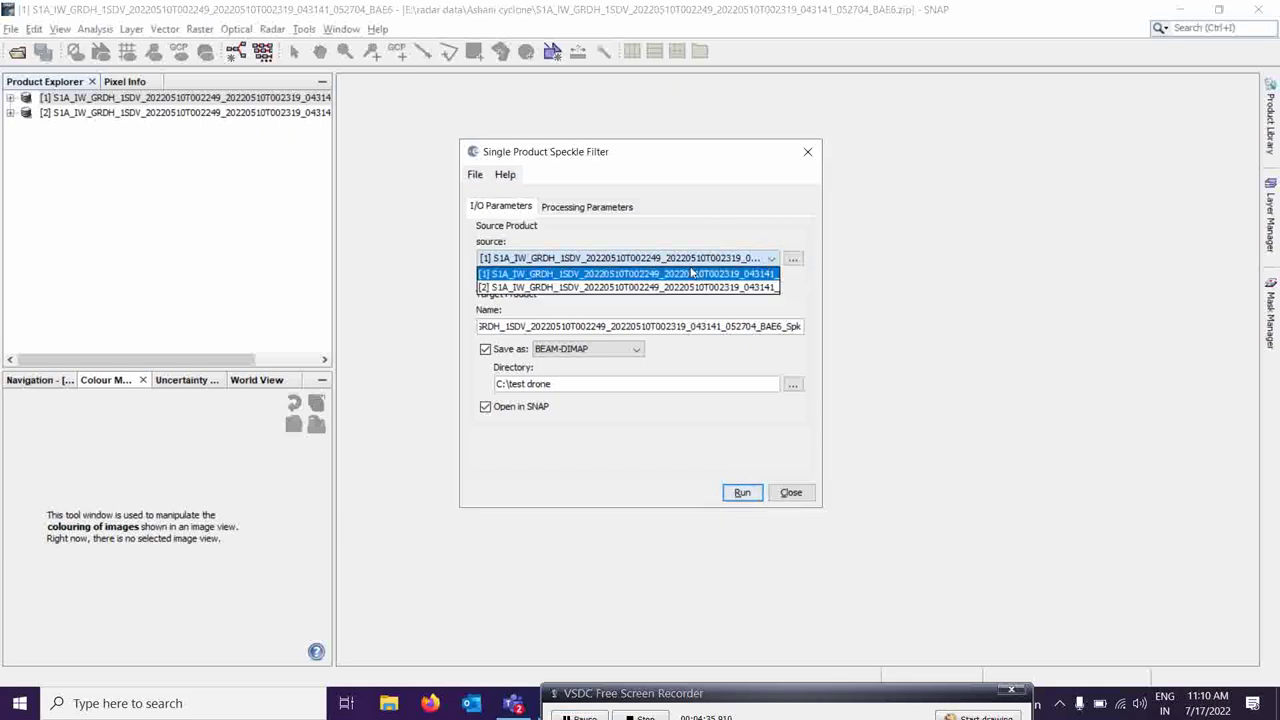
click(517, 287)
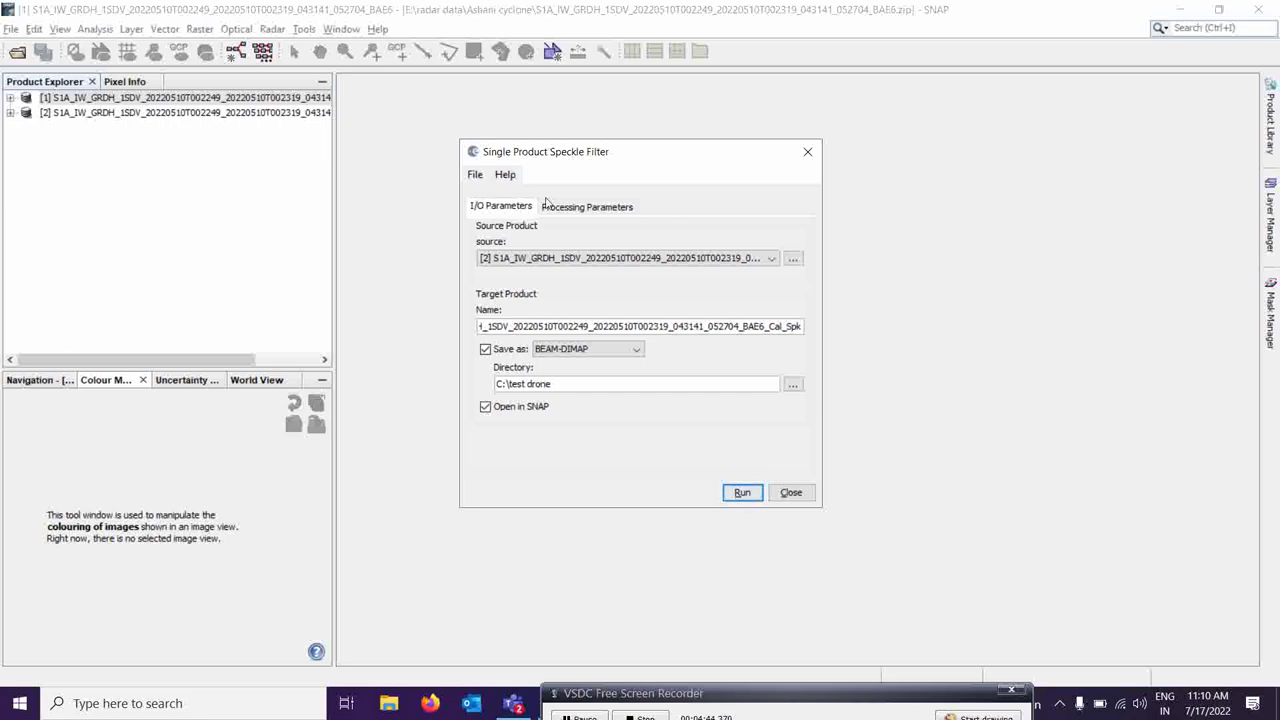
Choose the Lee speckle filter, set Filter Size X to 5 and open Filter Size Y for editing.
click(585, 206)
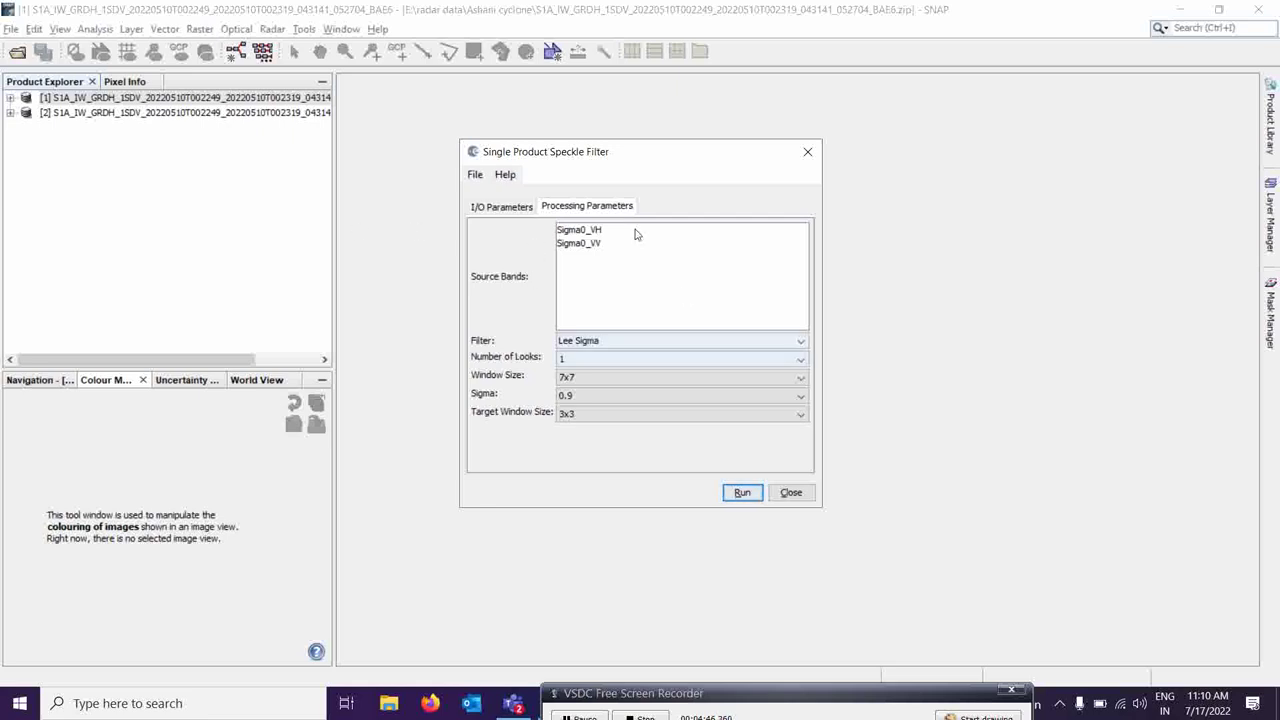
click(686, 342)
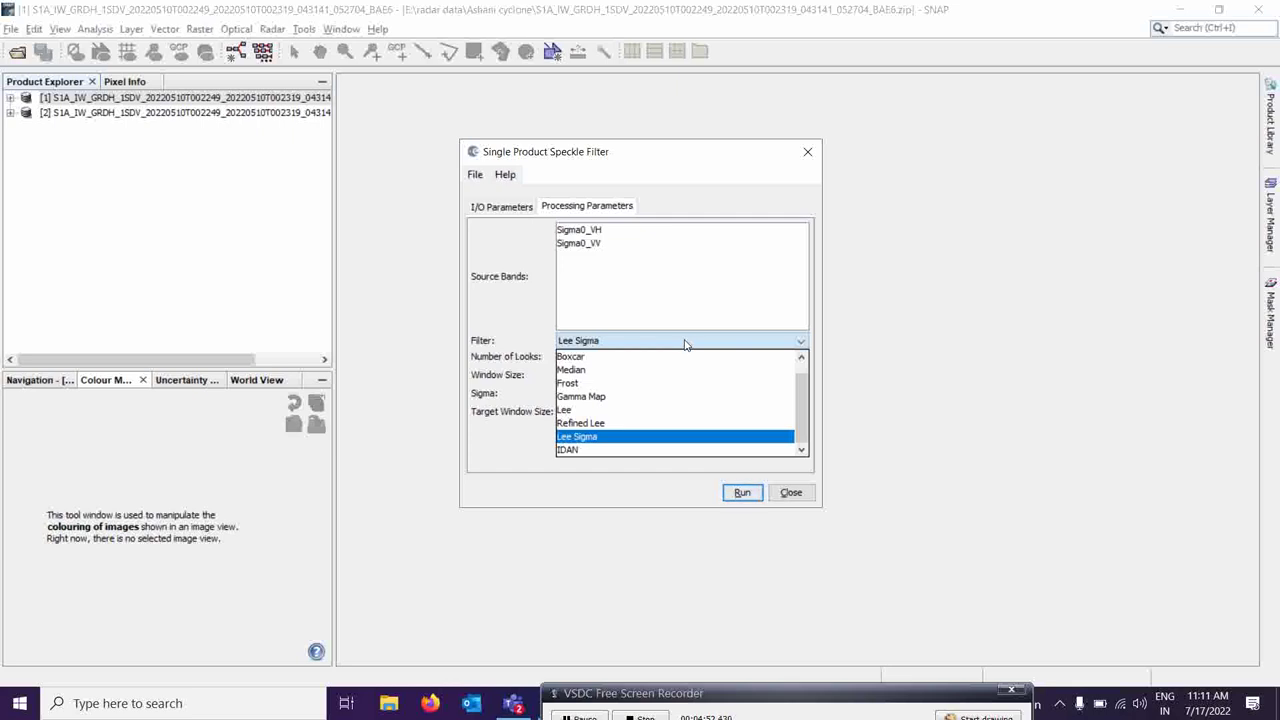
click(565, 411)
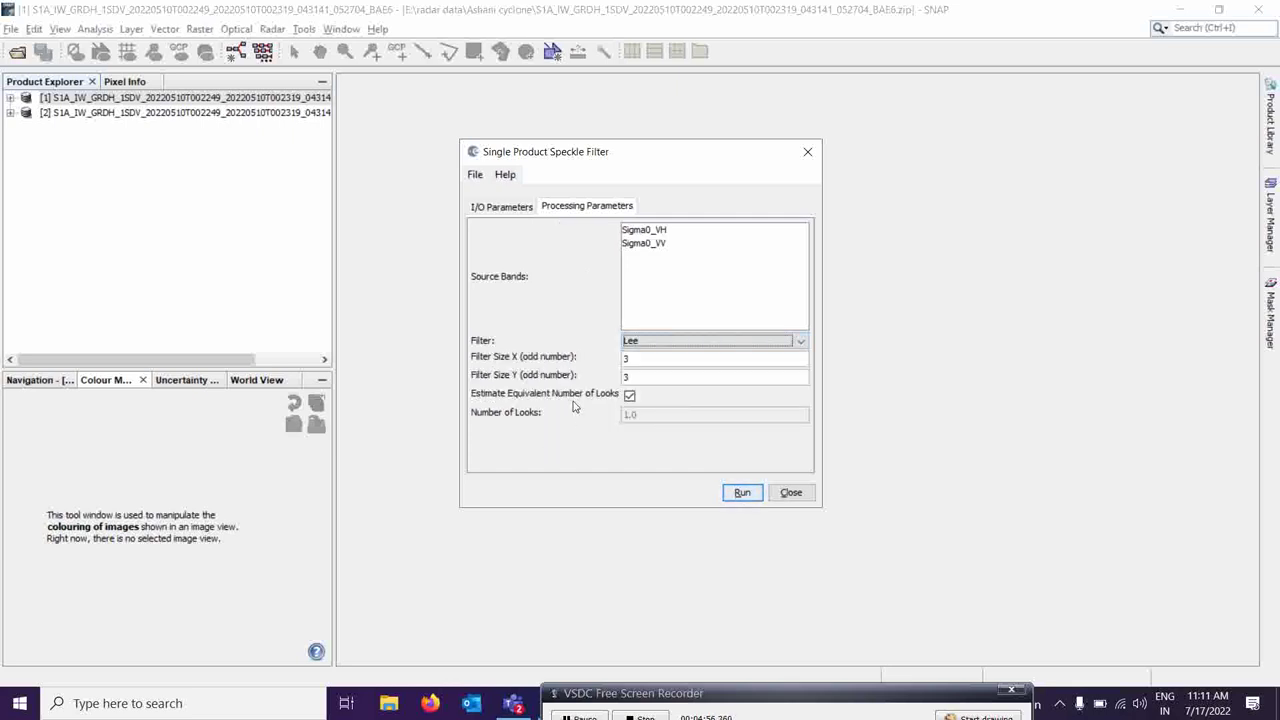
double_click(643, 359)
text(5)
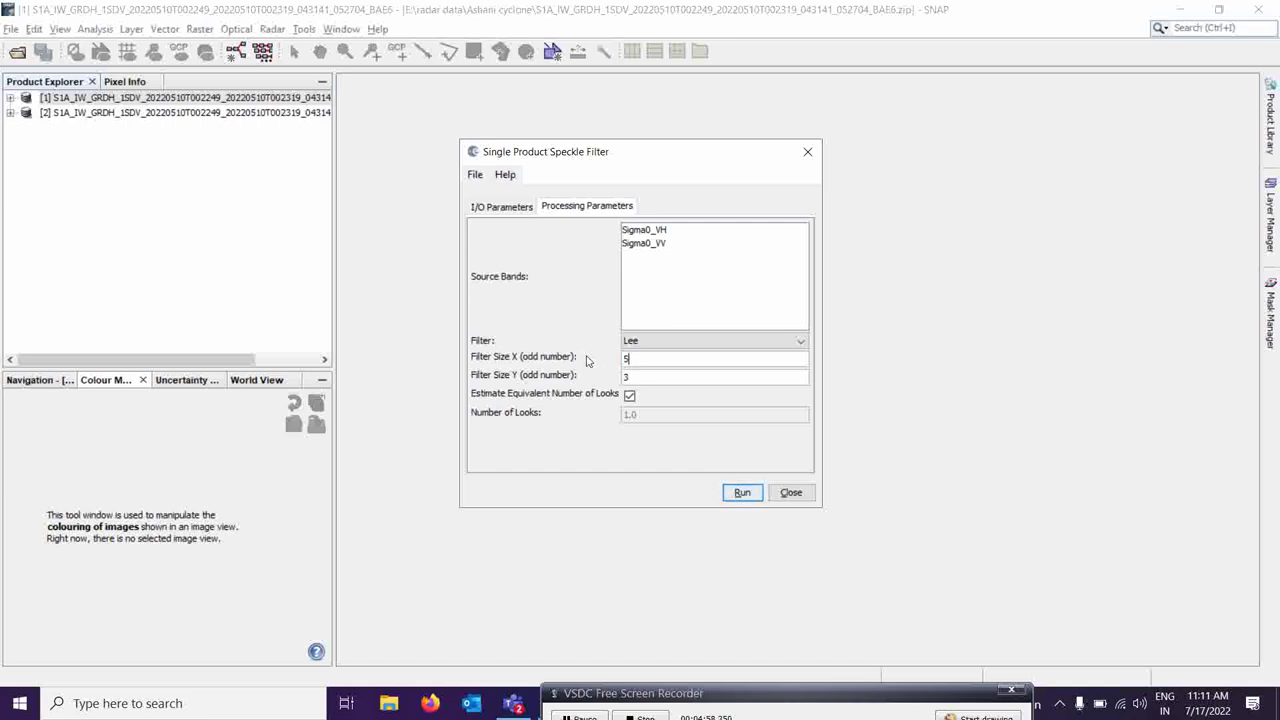
double_click(632, 377)
Run the speckle filter with BEAM-DIMAP output to C:\test drone, opening the filtered _Cal_Spk product in SNAP.
click(503, 207)
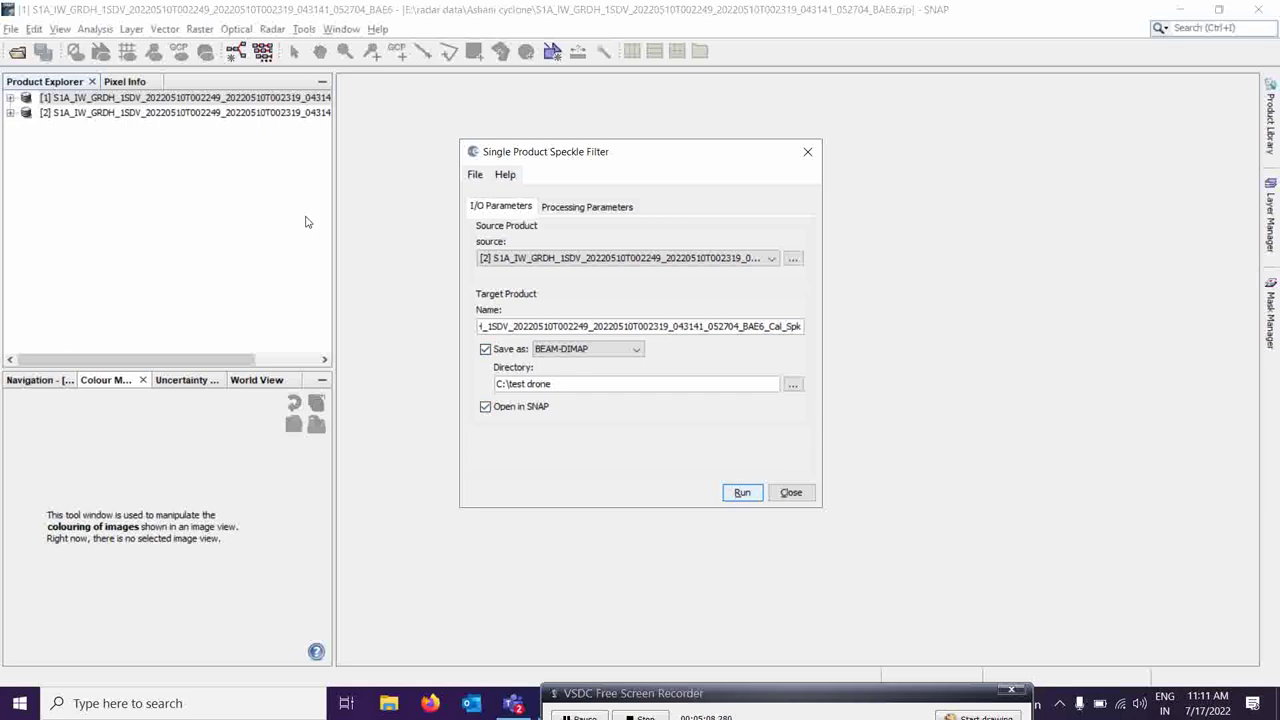
click(742, 493)
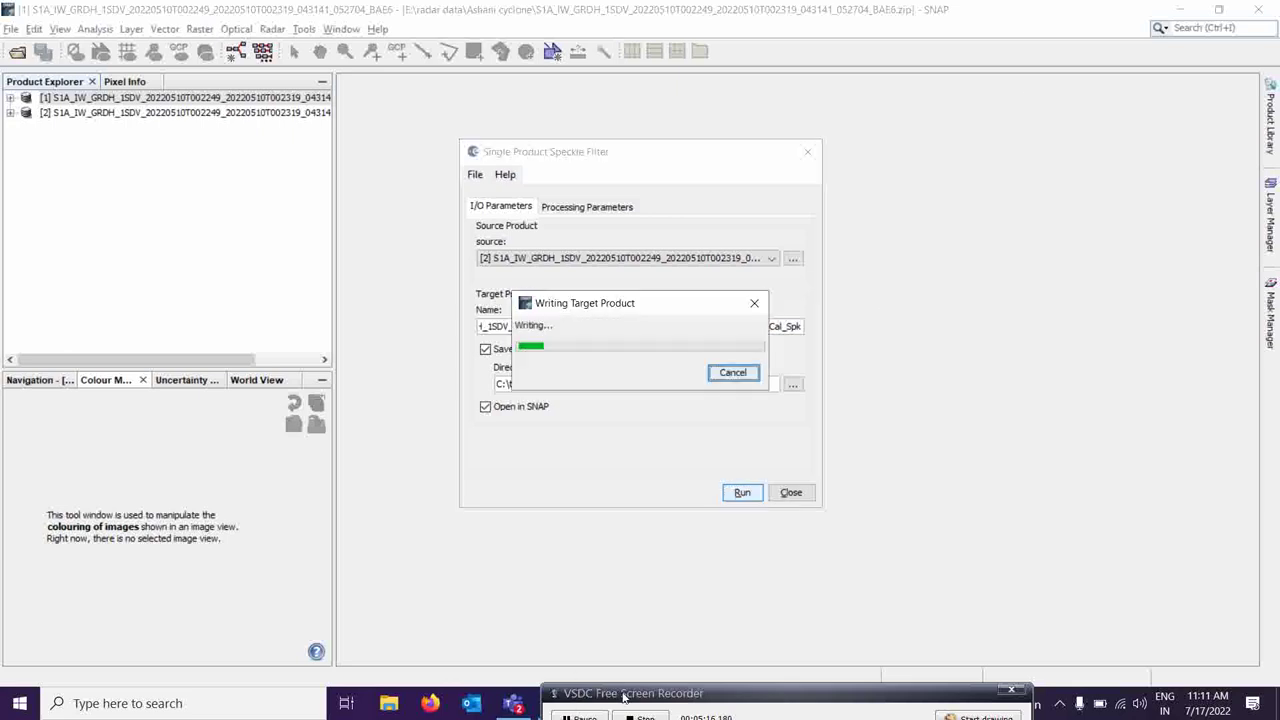
drag(623, 697, 610, 680)
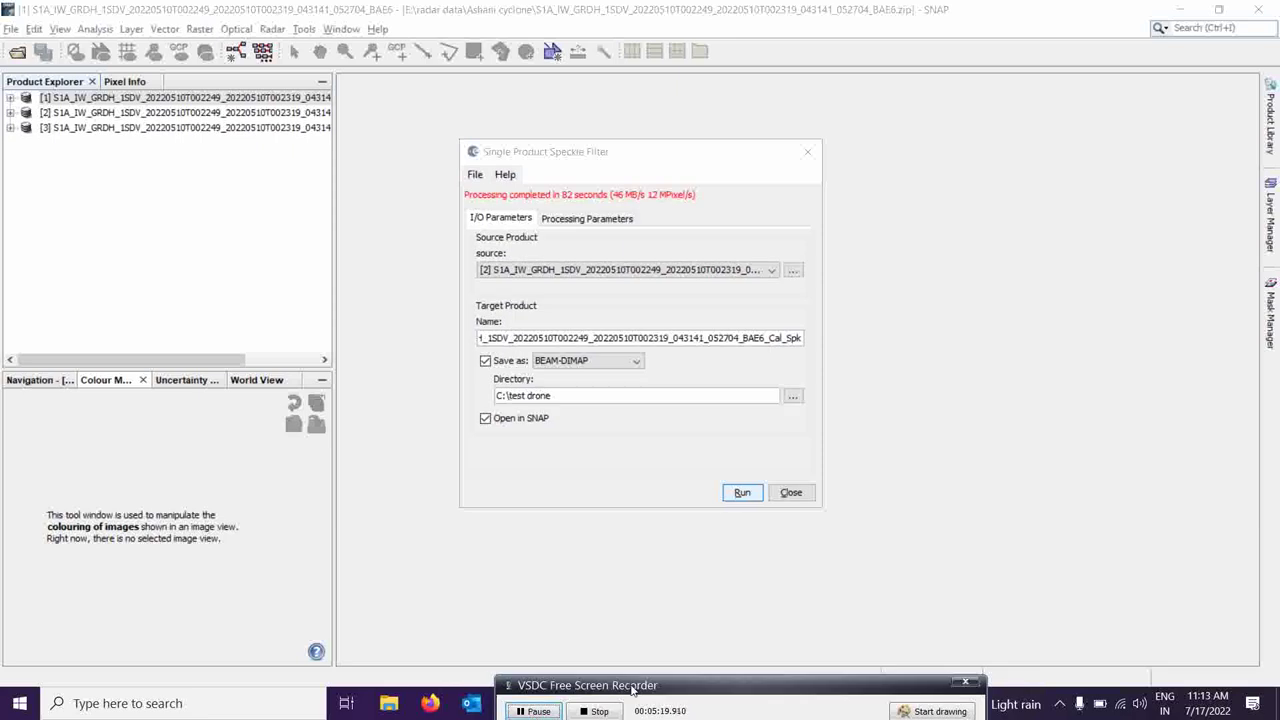
Close the Single Product Speckle Filter dialog and expand the Bands folder of the speckle-filtered product [3].
drag(617, 686, 617, 690)
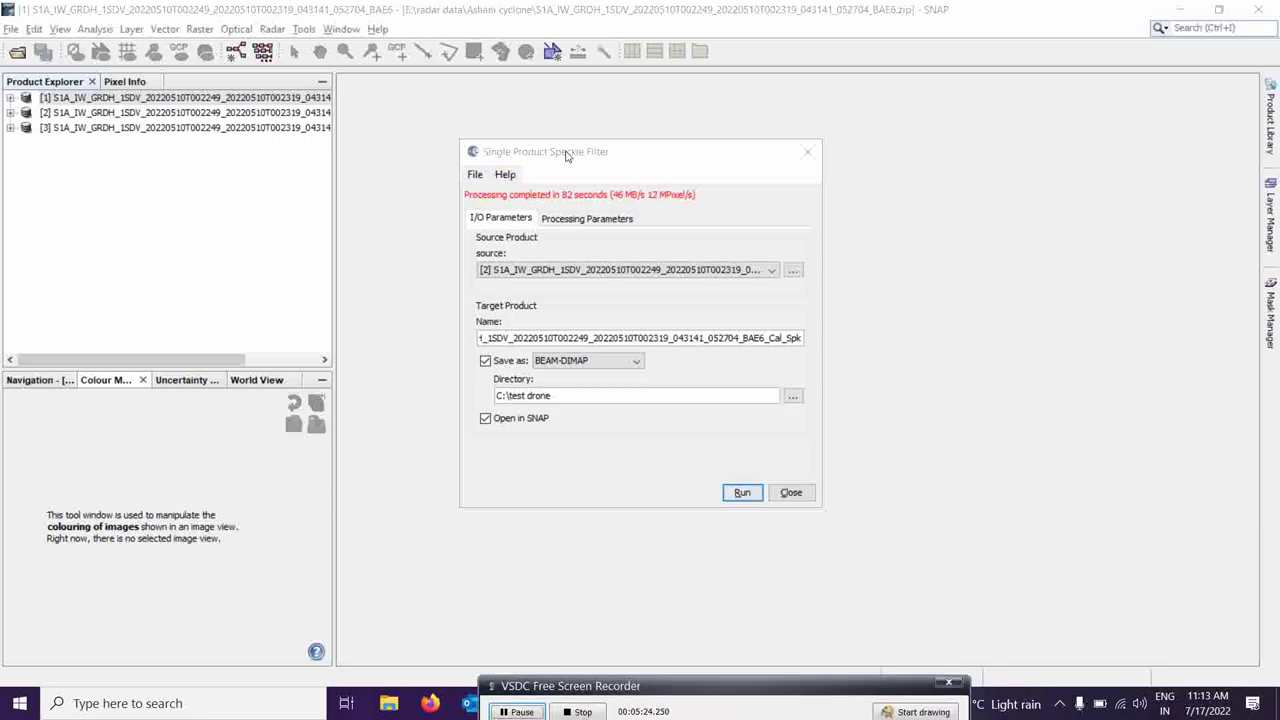
click(791, 492)
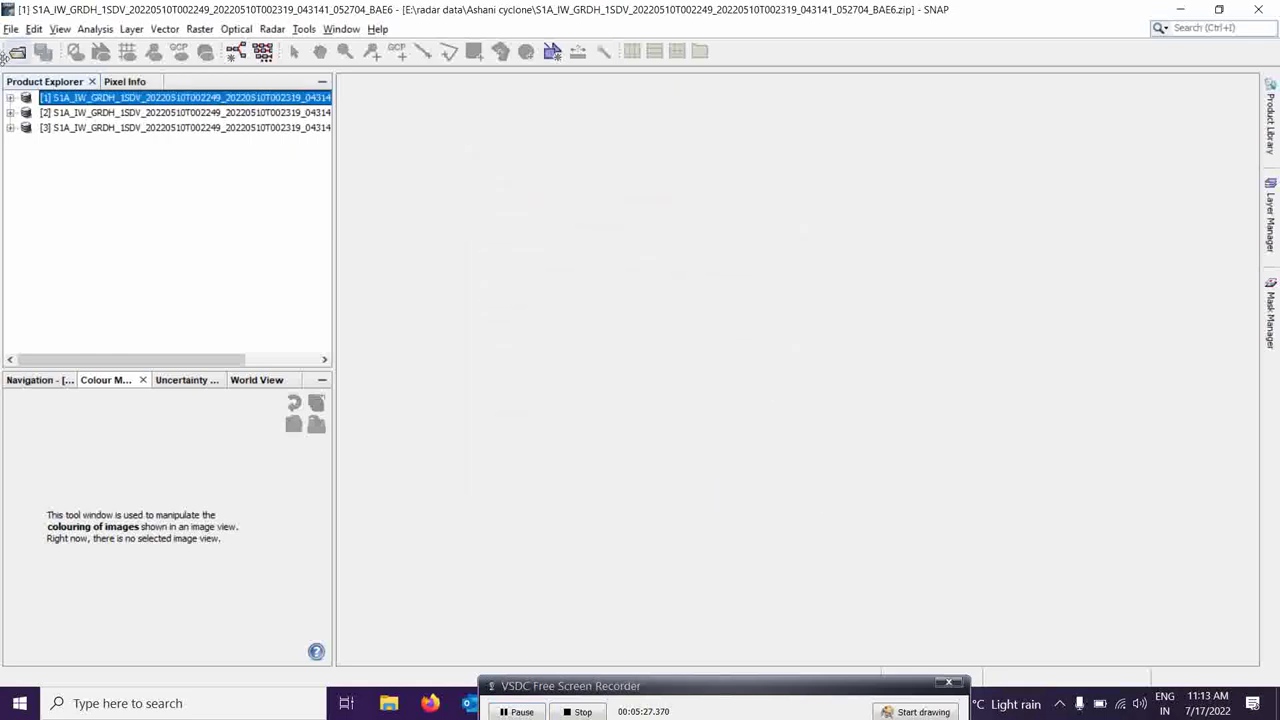
click(10, 128)
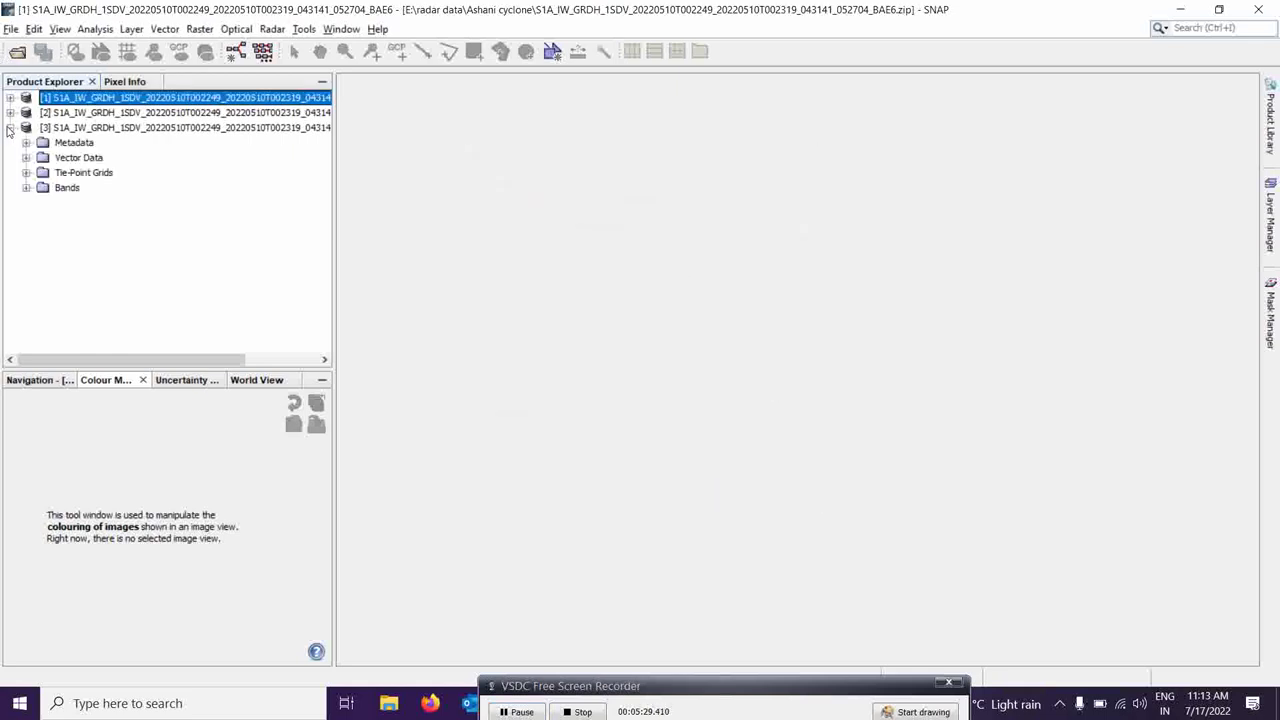
click(26, 188)
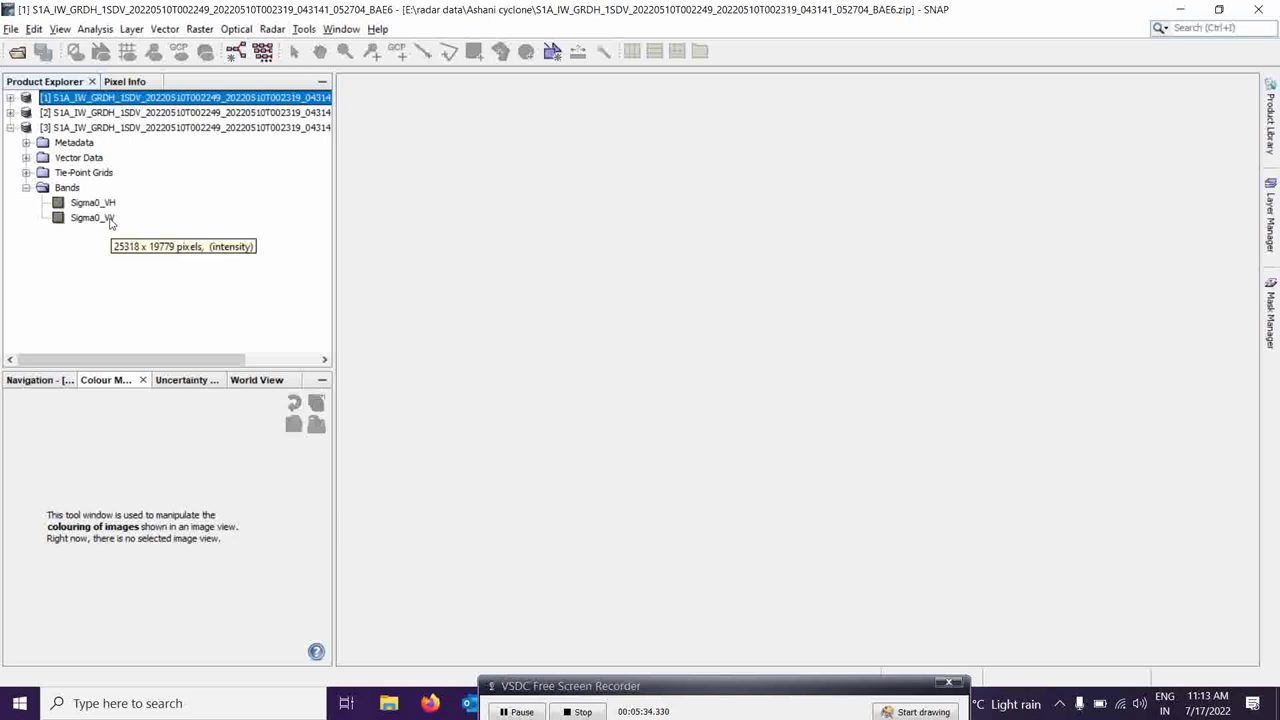
Convert the Sigma0_VV and Sigma0_VH bands of the speckle-filtered product [3] from linear to dB as new virtual bands.
right_click(108, 219)
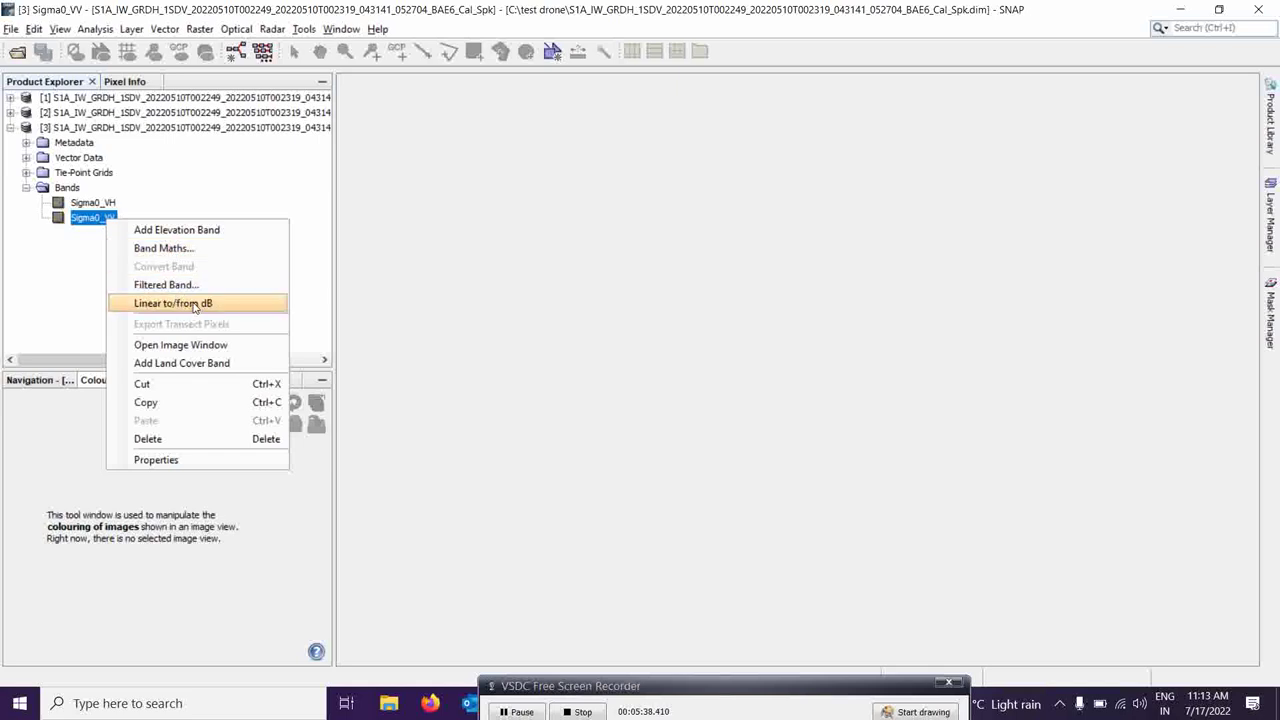
click(195, 306)
click(676, 396)
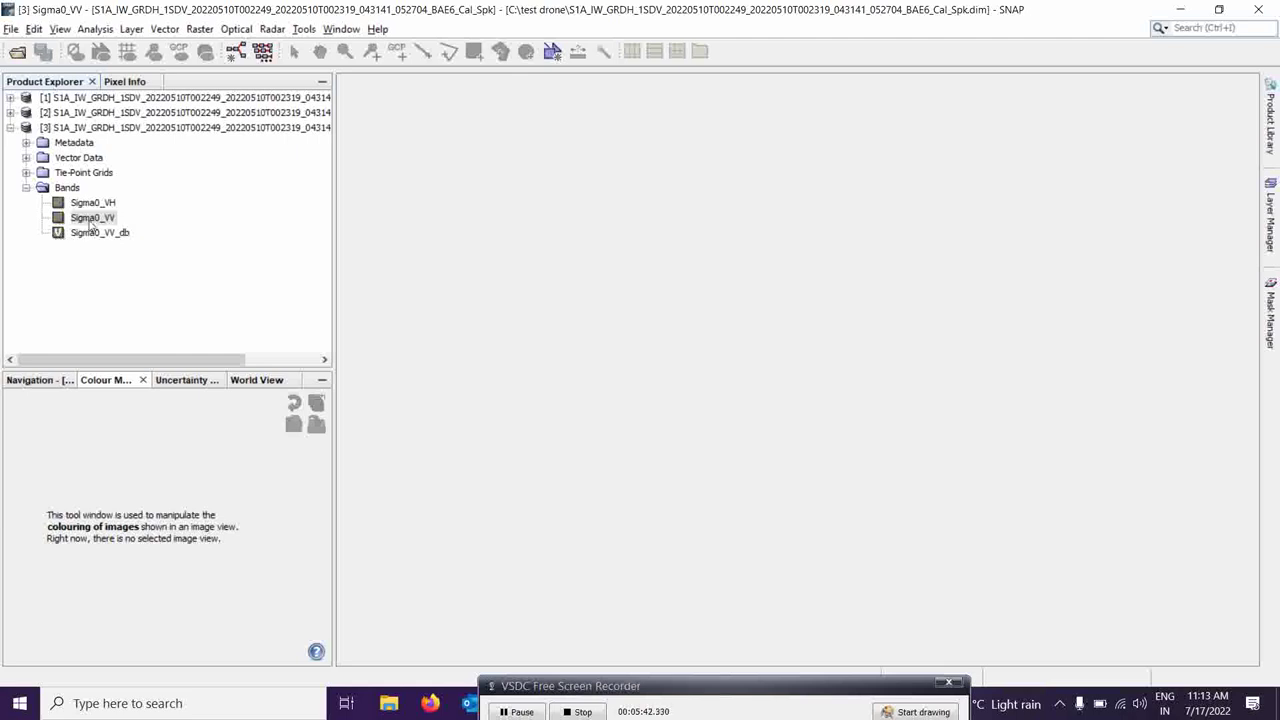
click(88, 204)
right_click(88, 205)
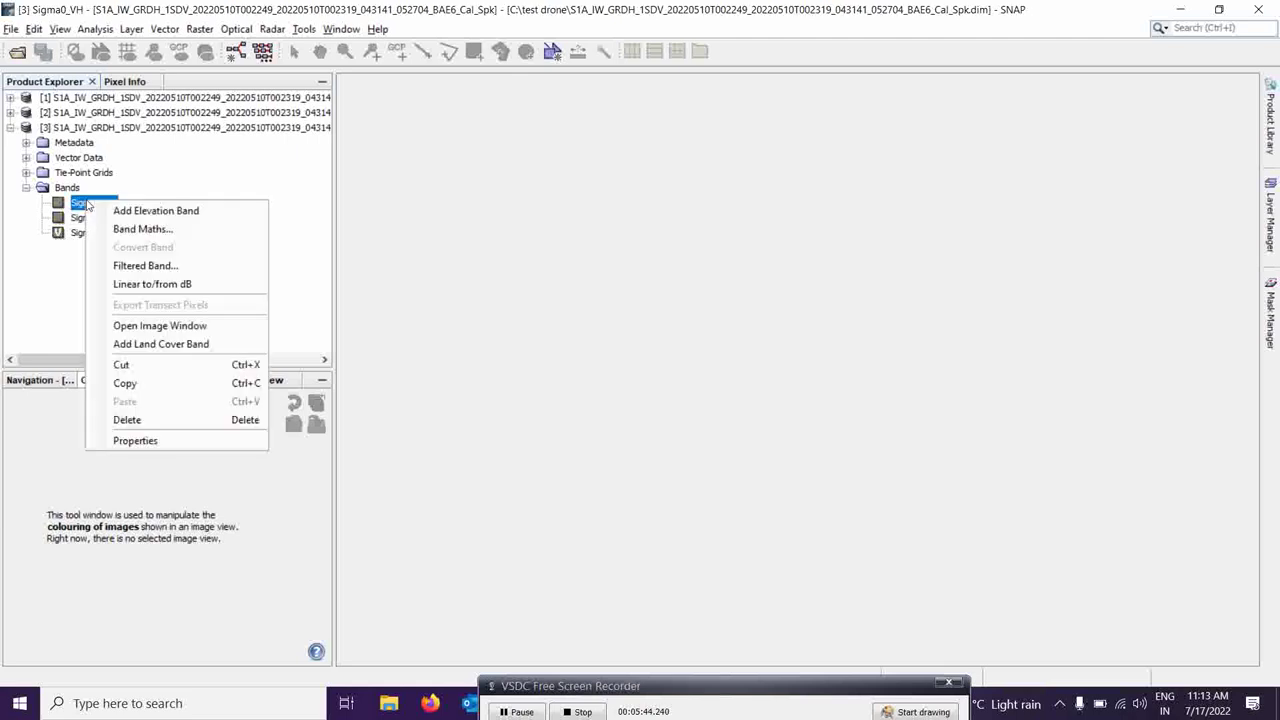
click(171, 287)
click(665, 395)
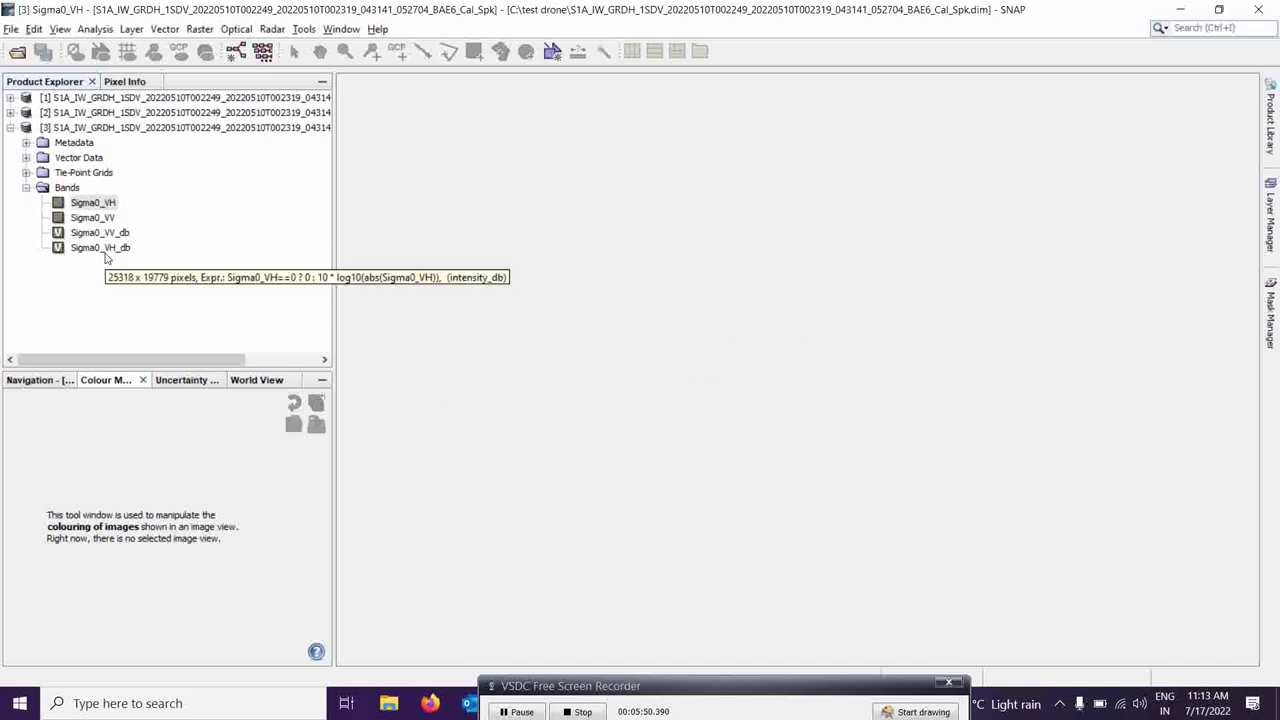
Collapse product [3], expand the bands of calibrated product [2], and convert its Sigma0_VV and Sigma0_VH bands to dB virtual bands.
click(10, 127)
click(10, 112)
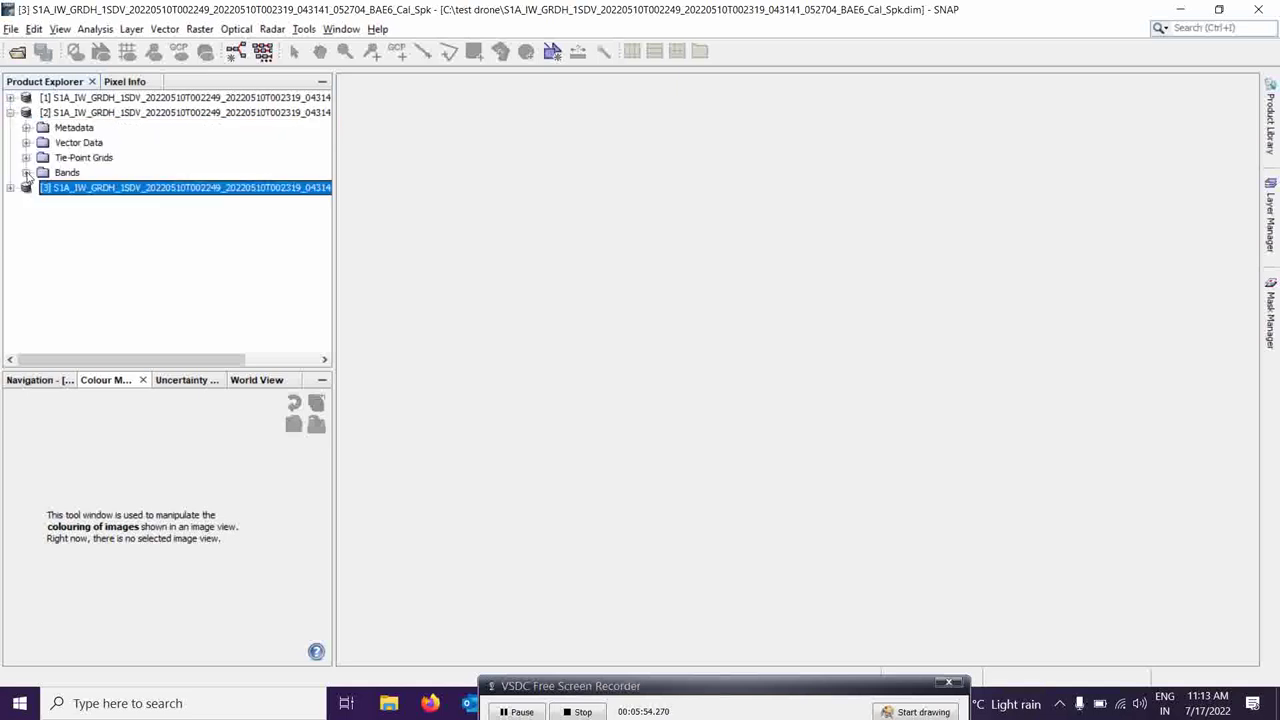
click(26, 173)
click(95, 203)
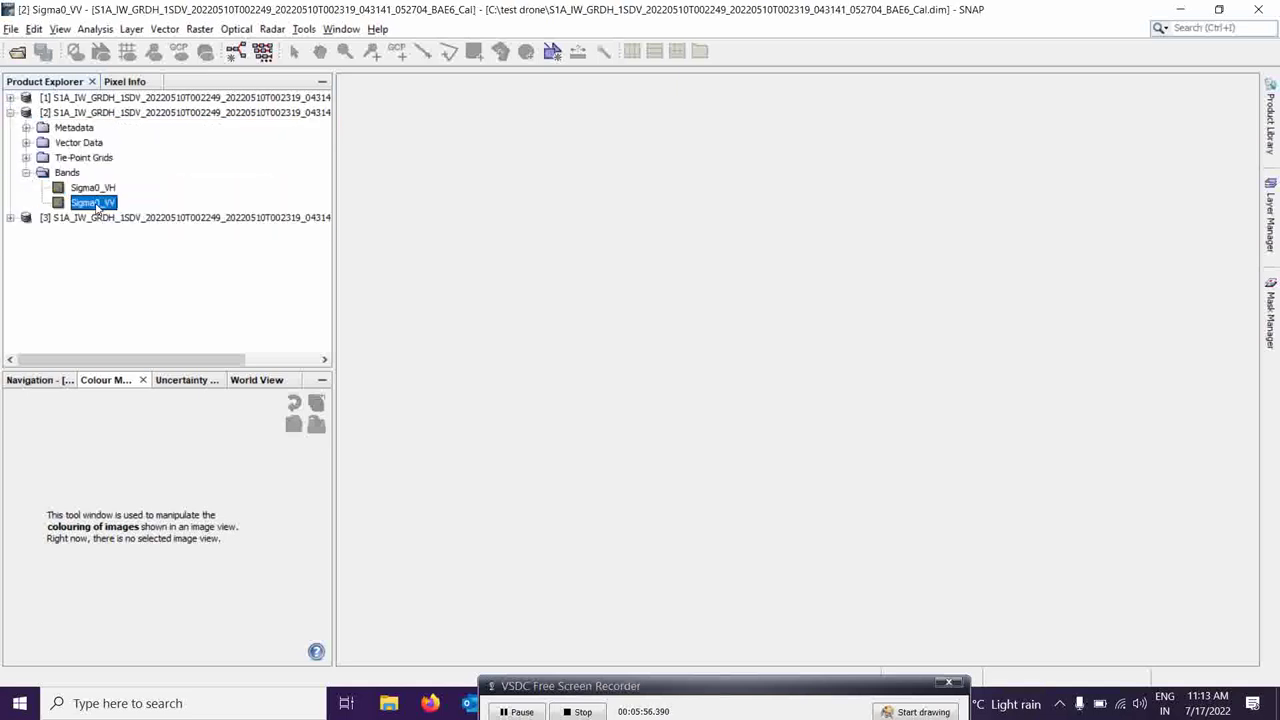
right_click(97, 205)
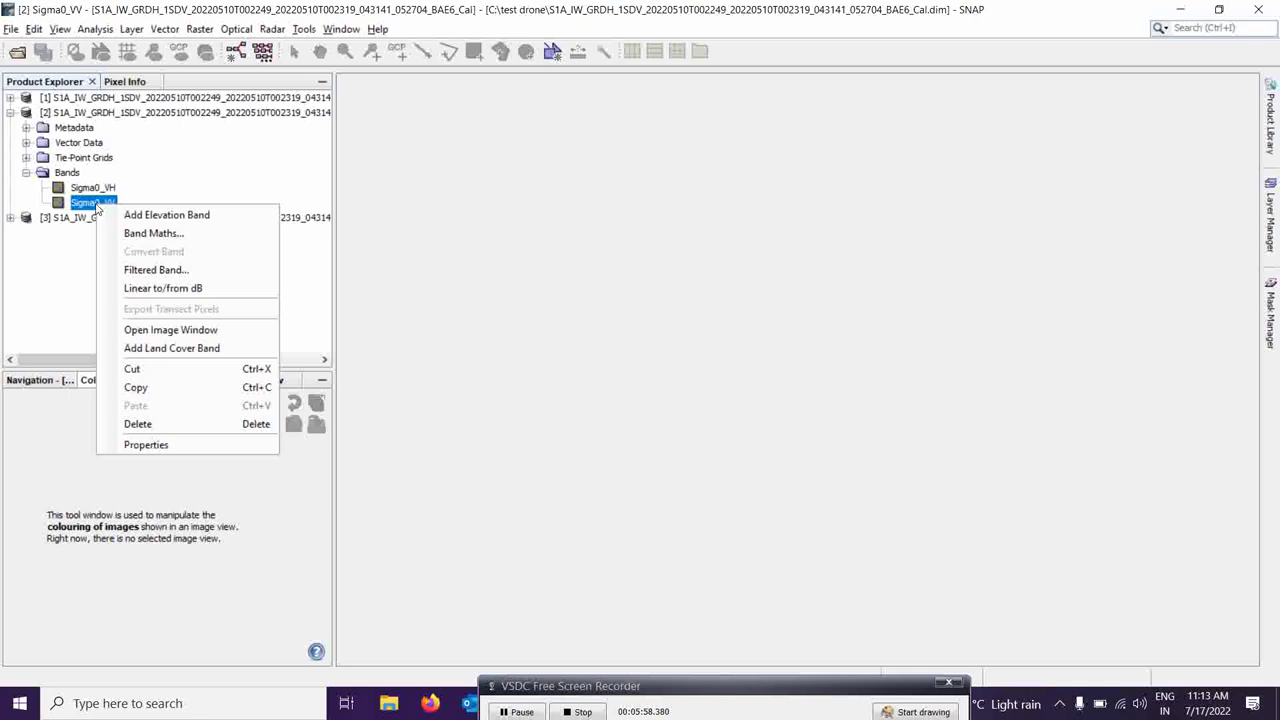
click(170, 289)
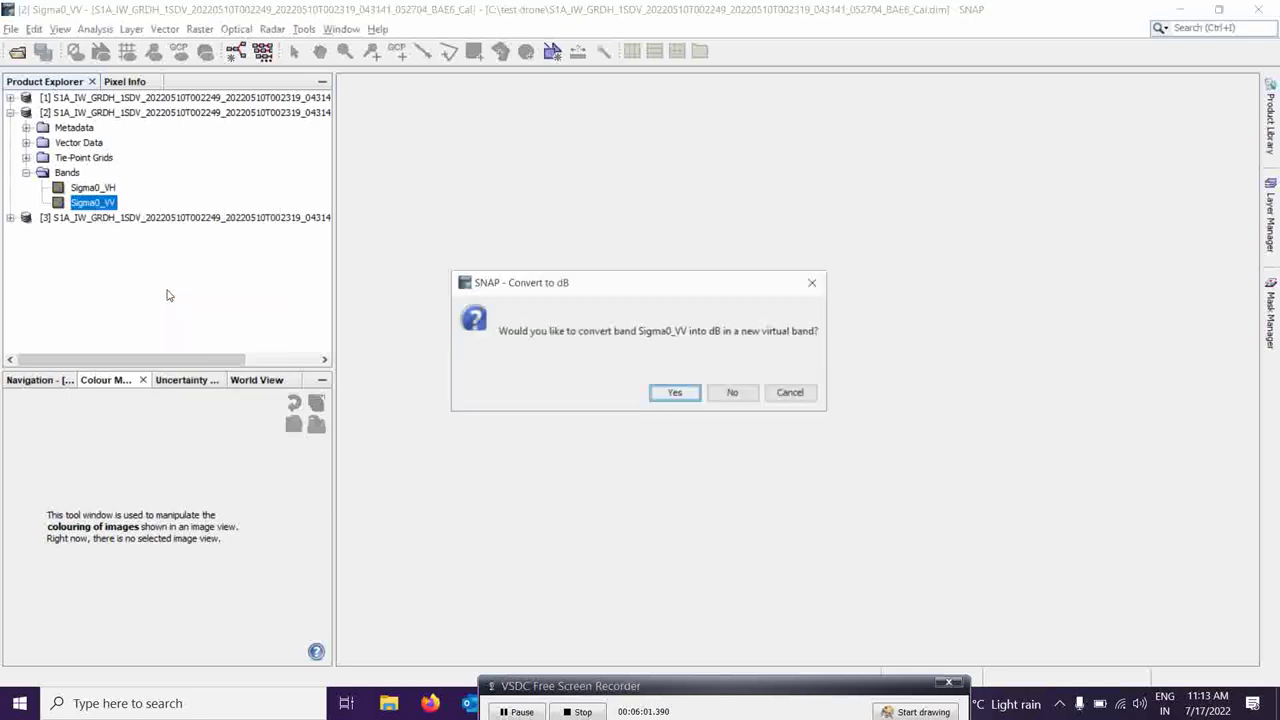
click(675, 392)
click(94, 189)
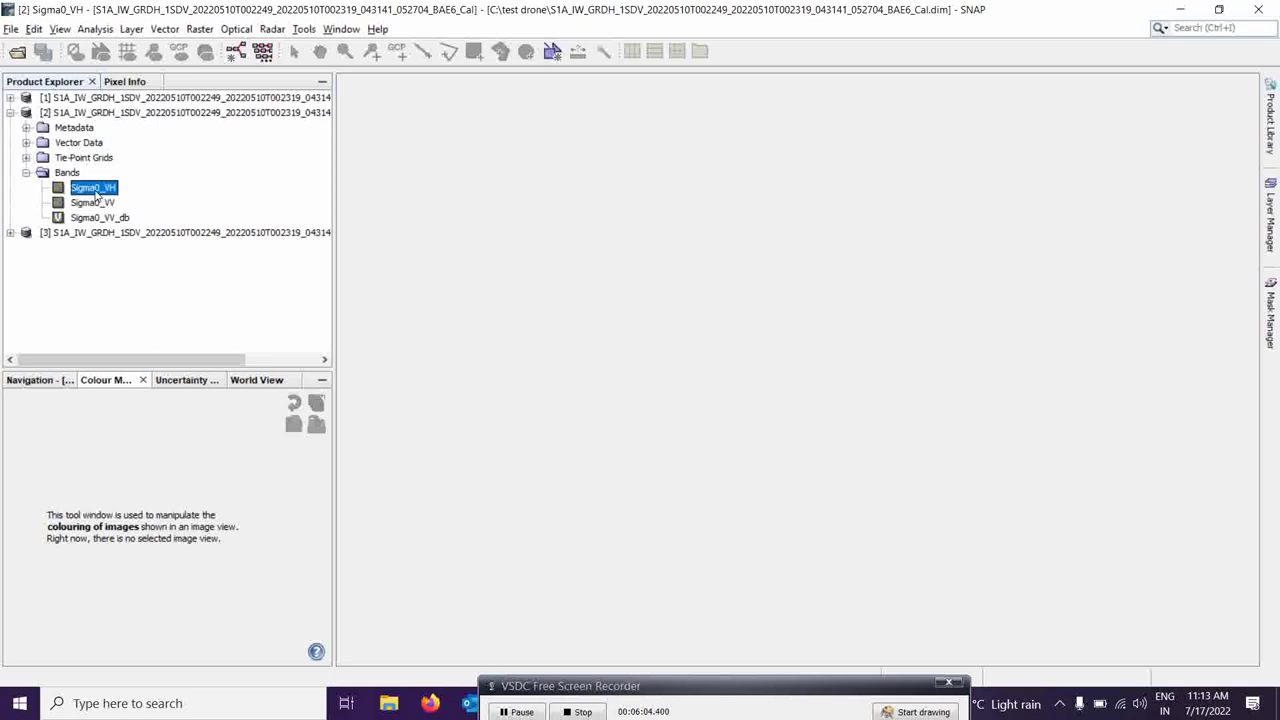
right_click(96, 190)
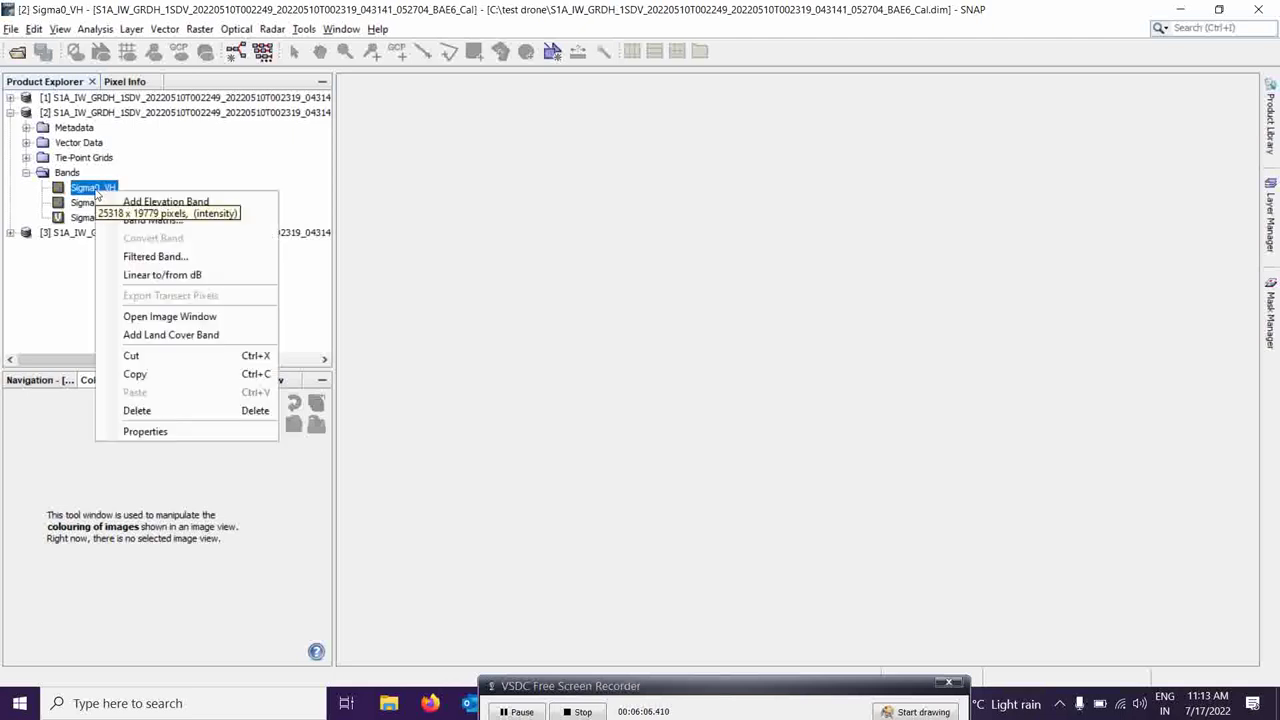
click(162, 275)
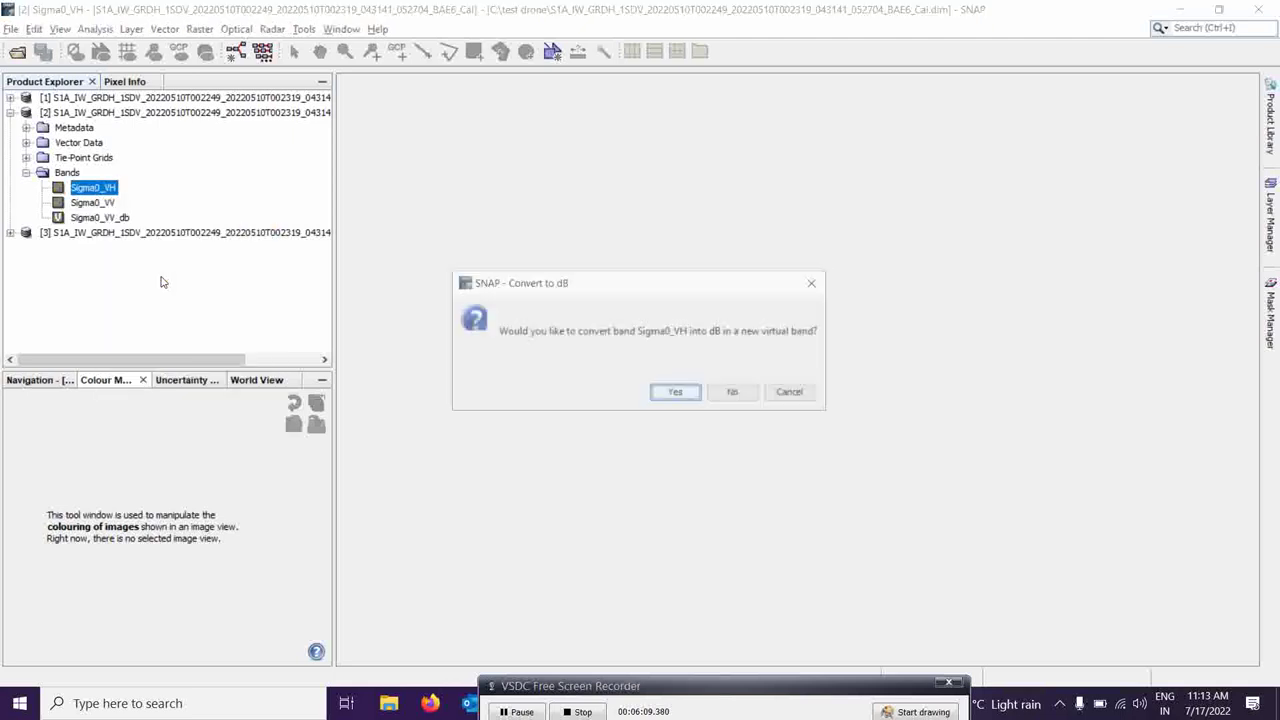
click(665, 395)
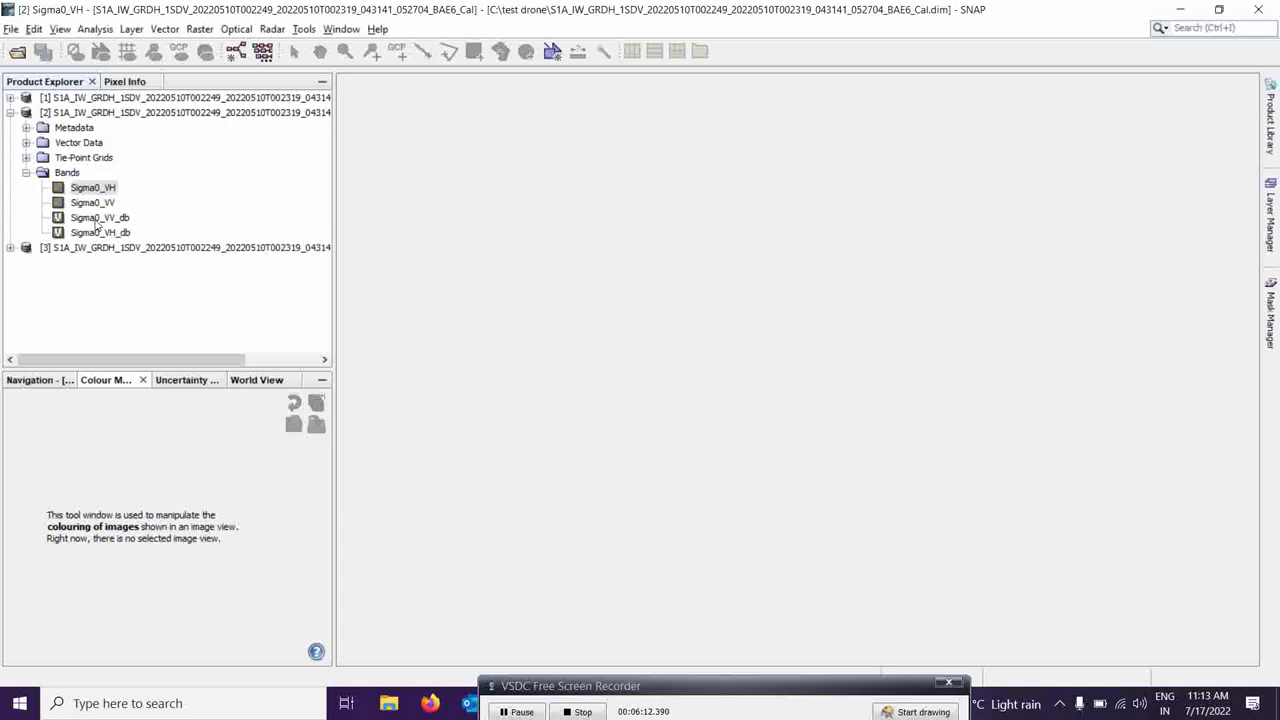
Expand the bands of product [3] and open an RGB image of product [2] with red Sigma0_VV_db, green Sigma0_VH_db and blue Sigma0_VV_db.
click(10, 248)
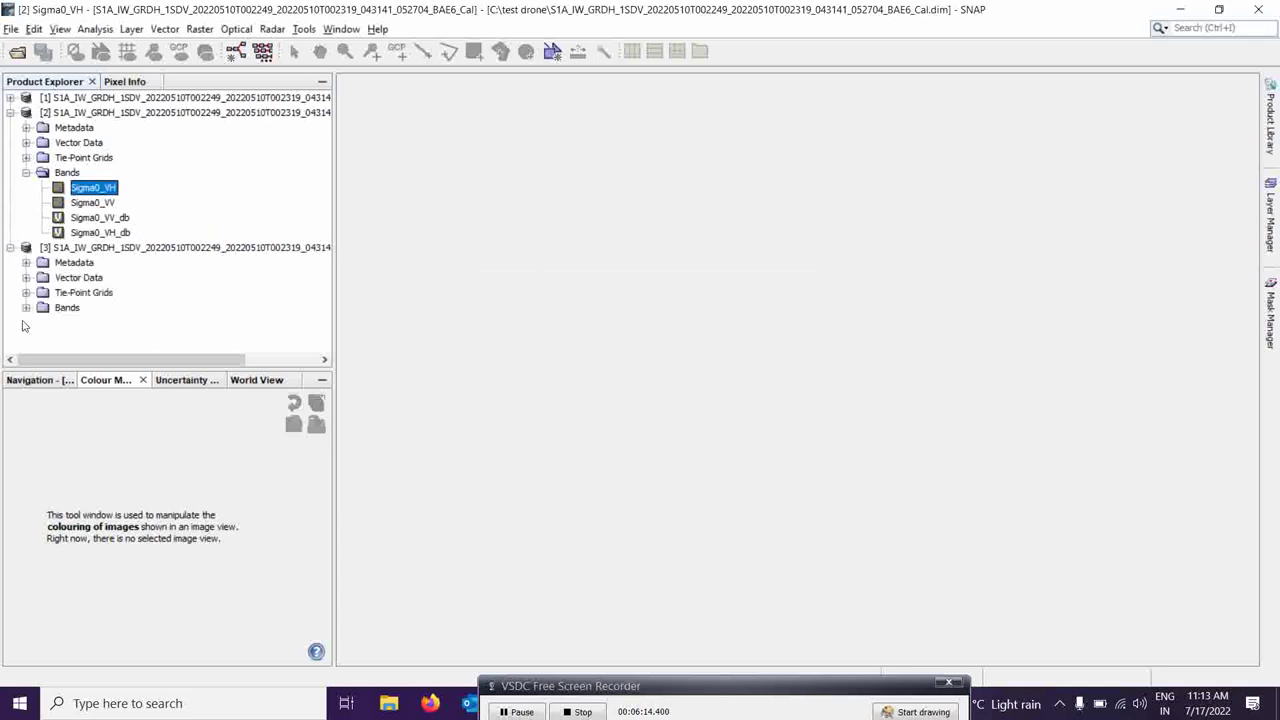
click(26, 307)
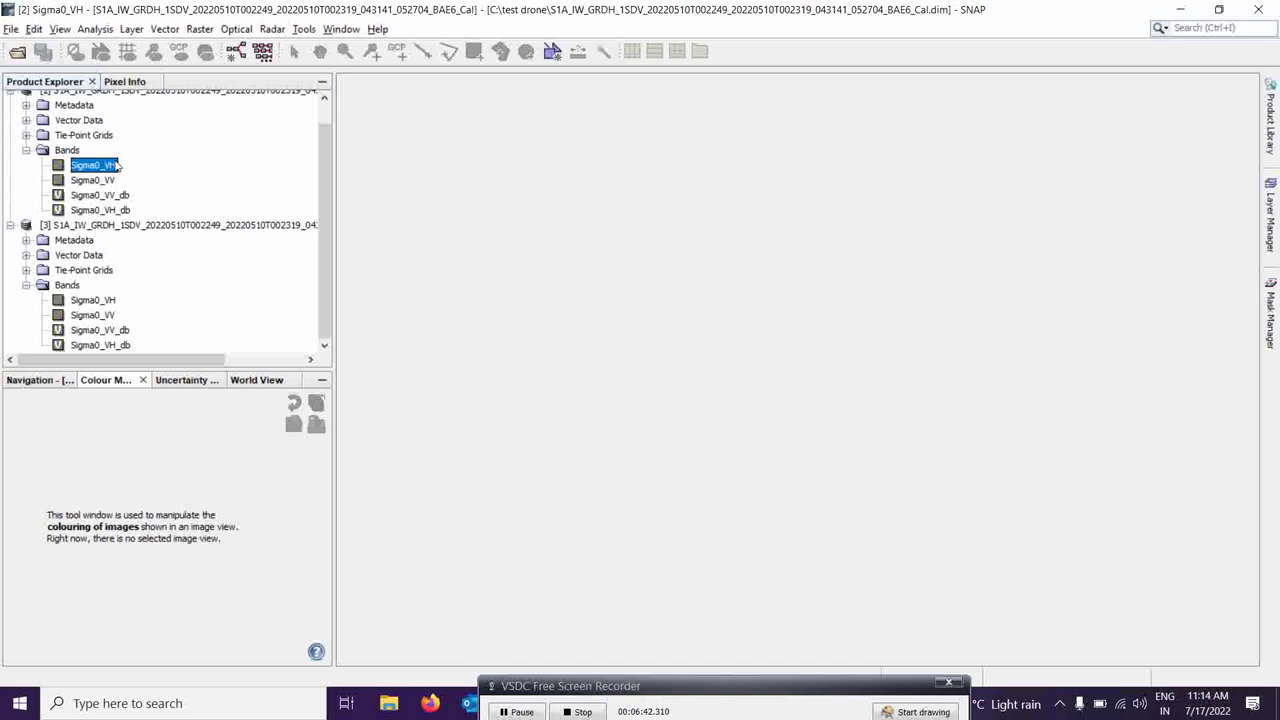
click(335, 30)
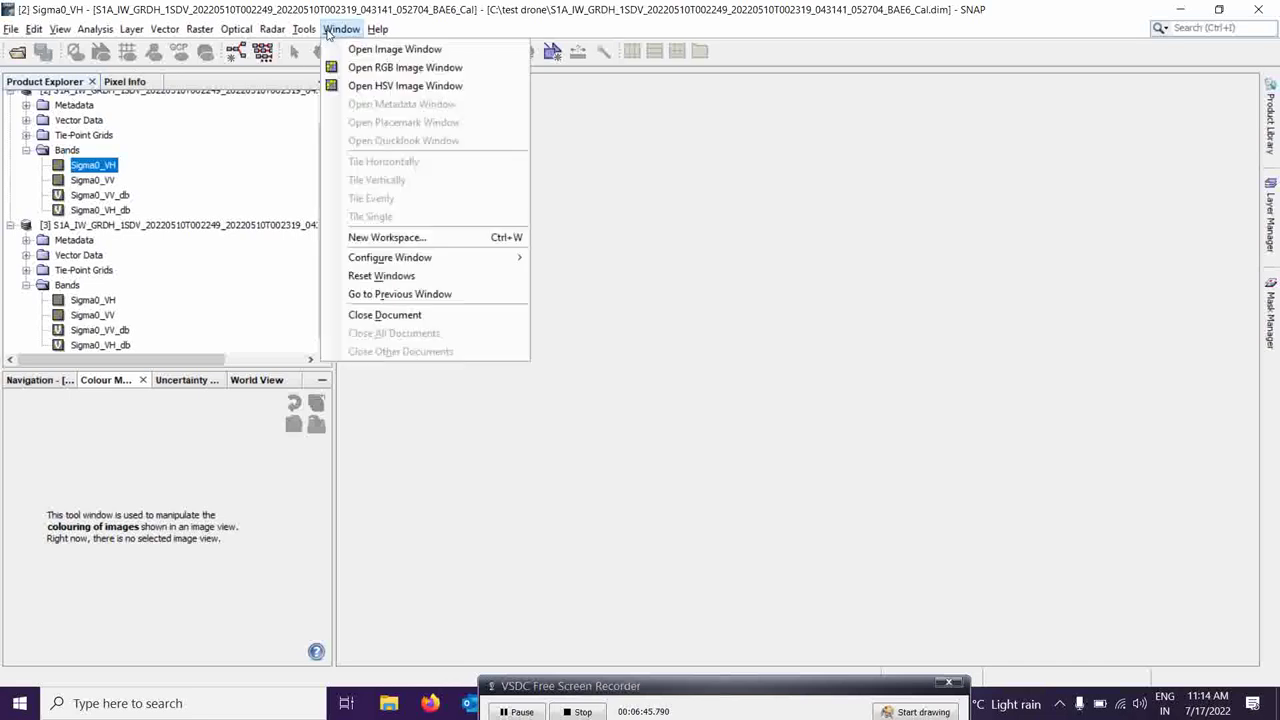
click(389, 70)
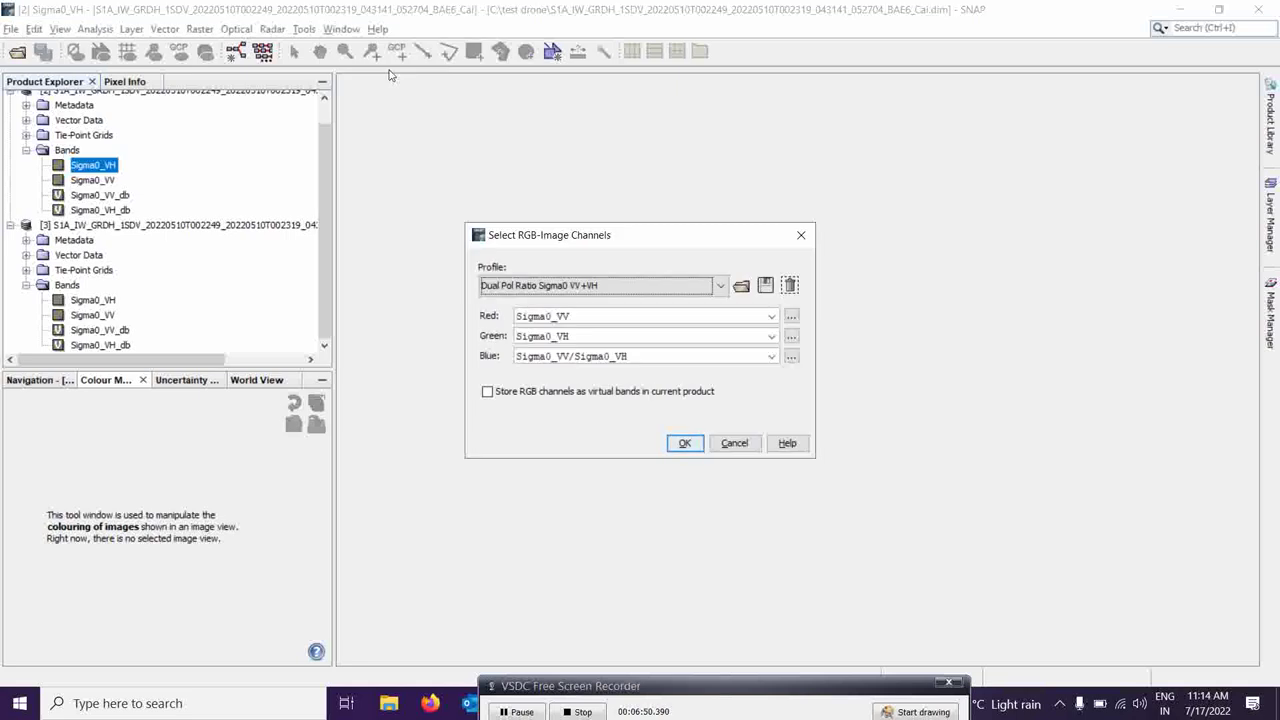
click(771, 316)
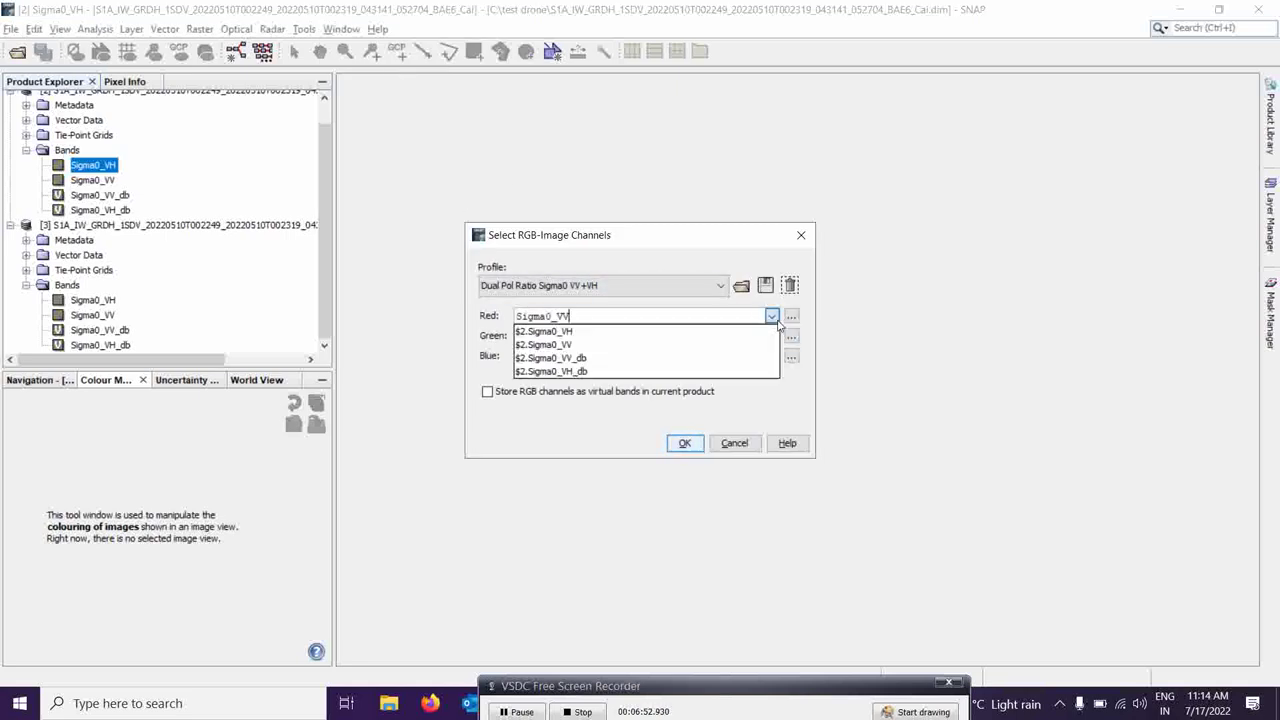
click(588, 358)
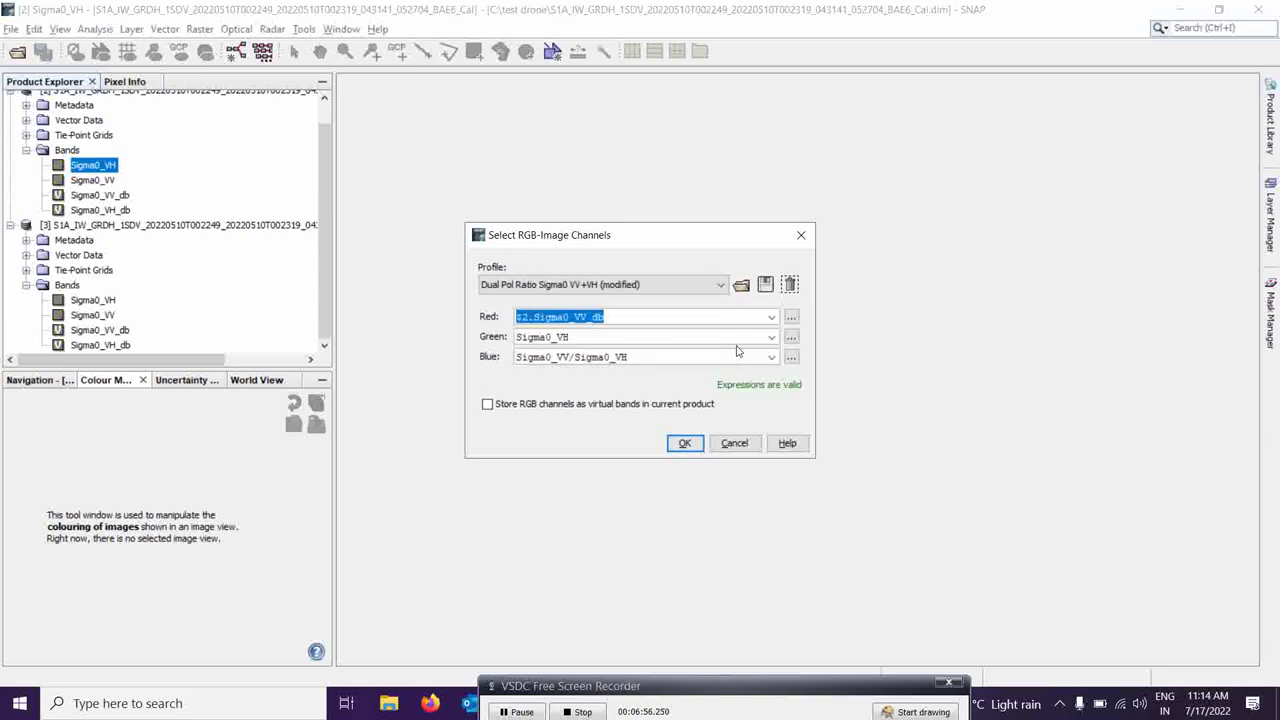
click(771, 337)
click(558, 391)
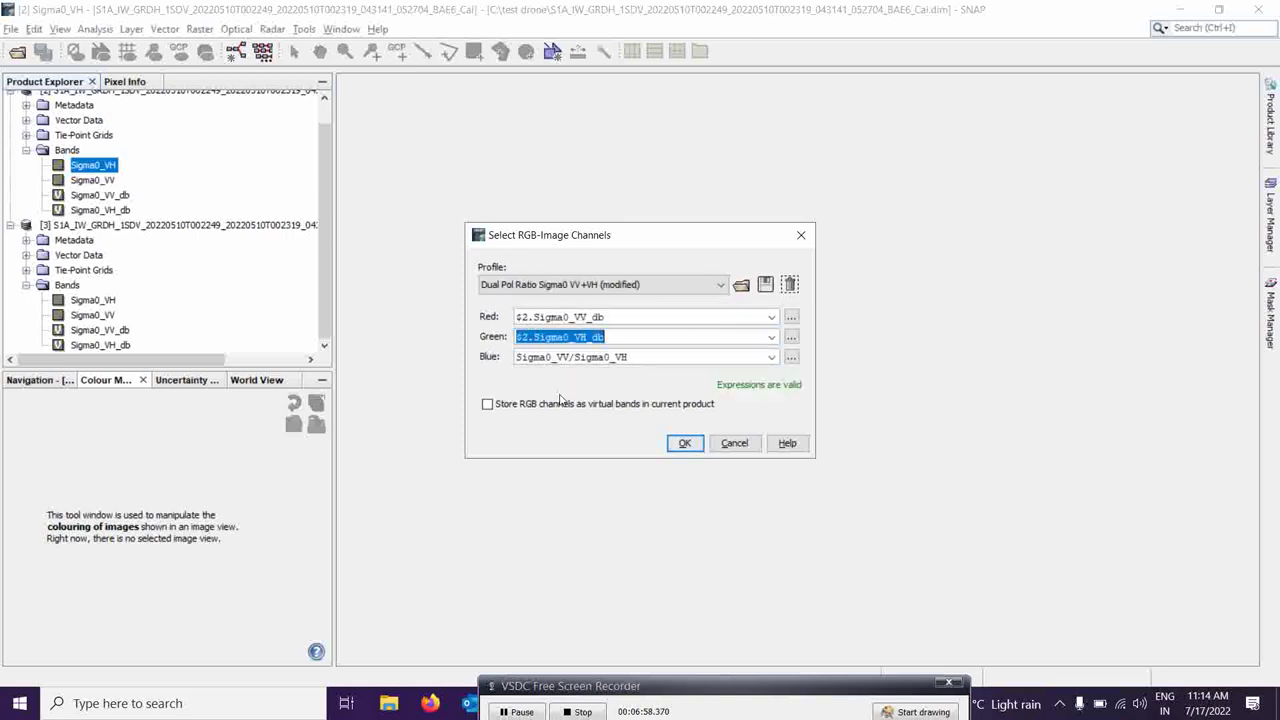
click(768, 360)
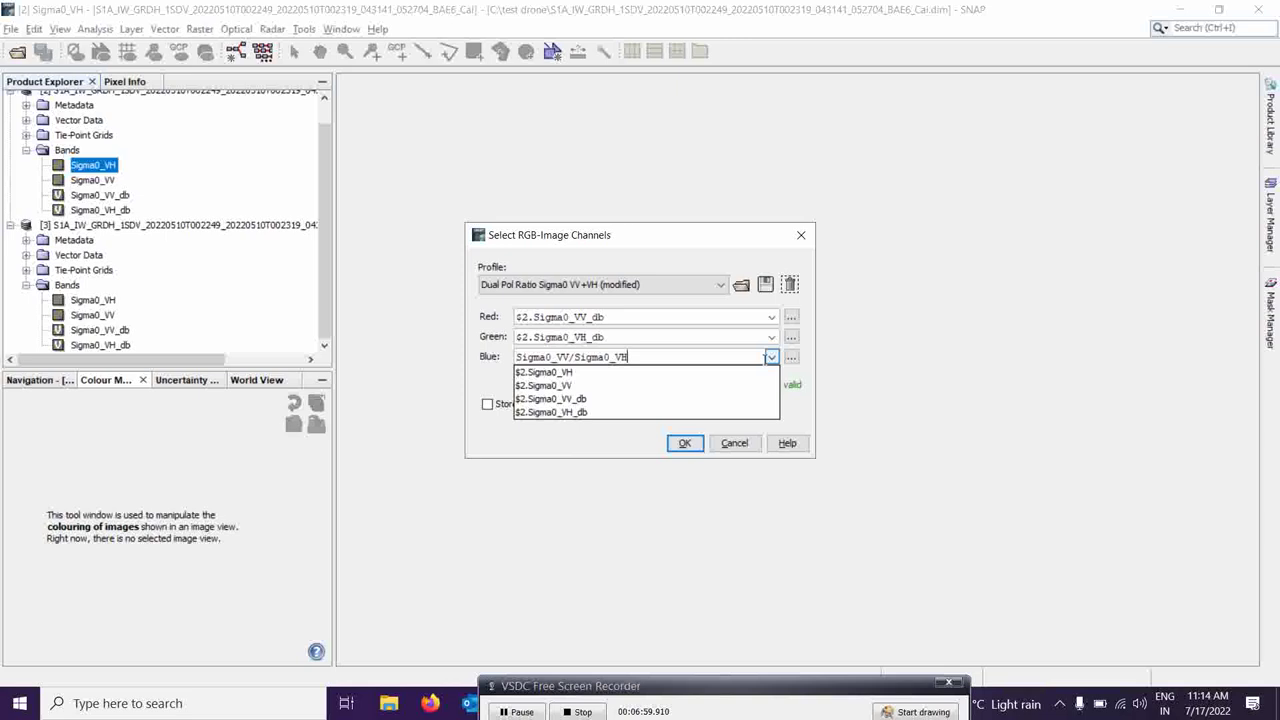
click(578, 400)
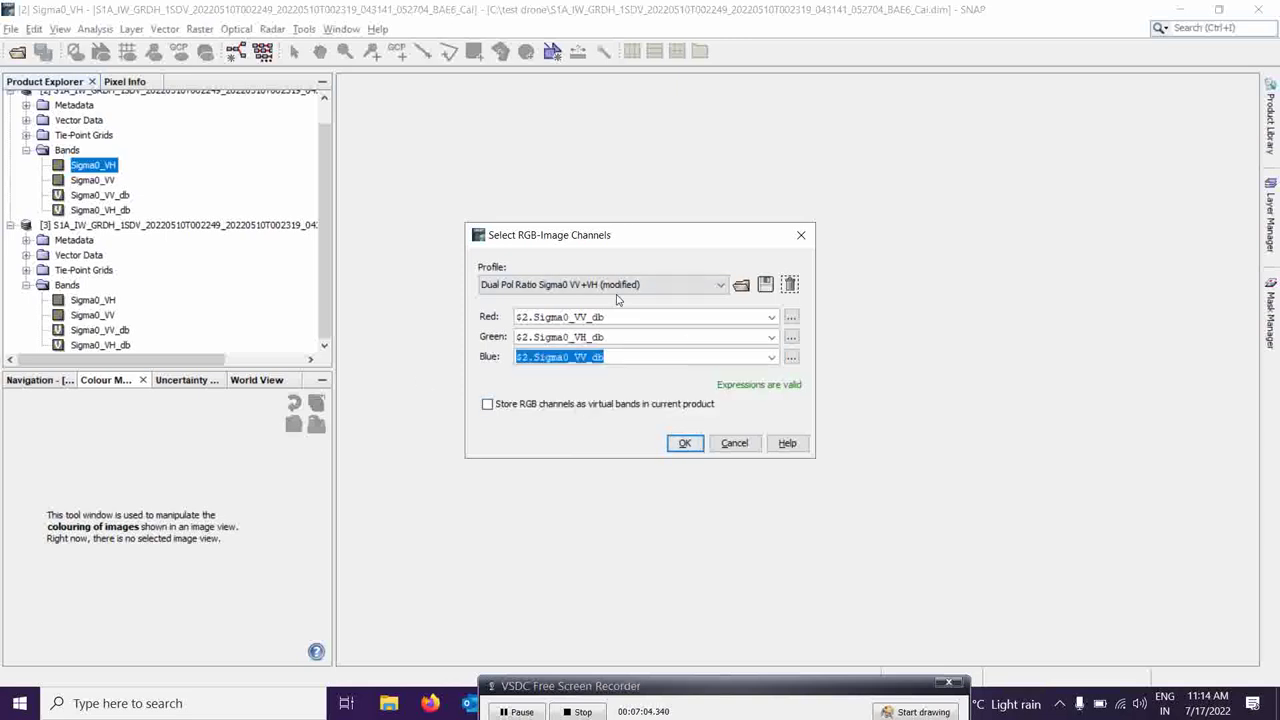
click(684, 445)
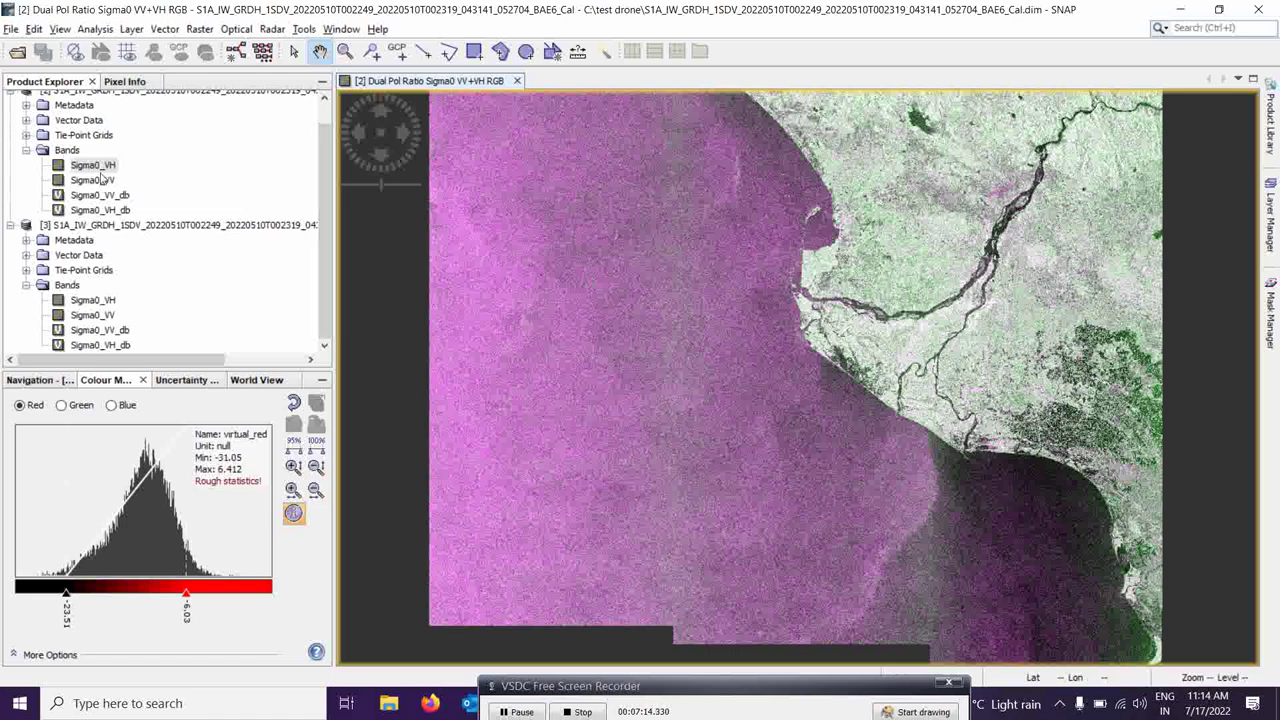
Start an RGB image for the speckle-filtered product [3] with red set to $3.Sigma0_VV_db and green to $3.Sigma0_VH_db.
drag(319, 168, 323, 138)
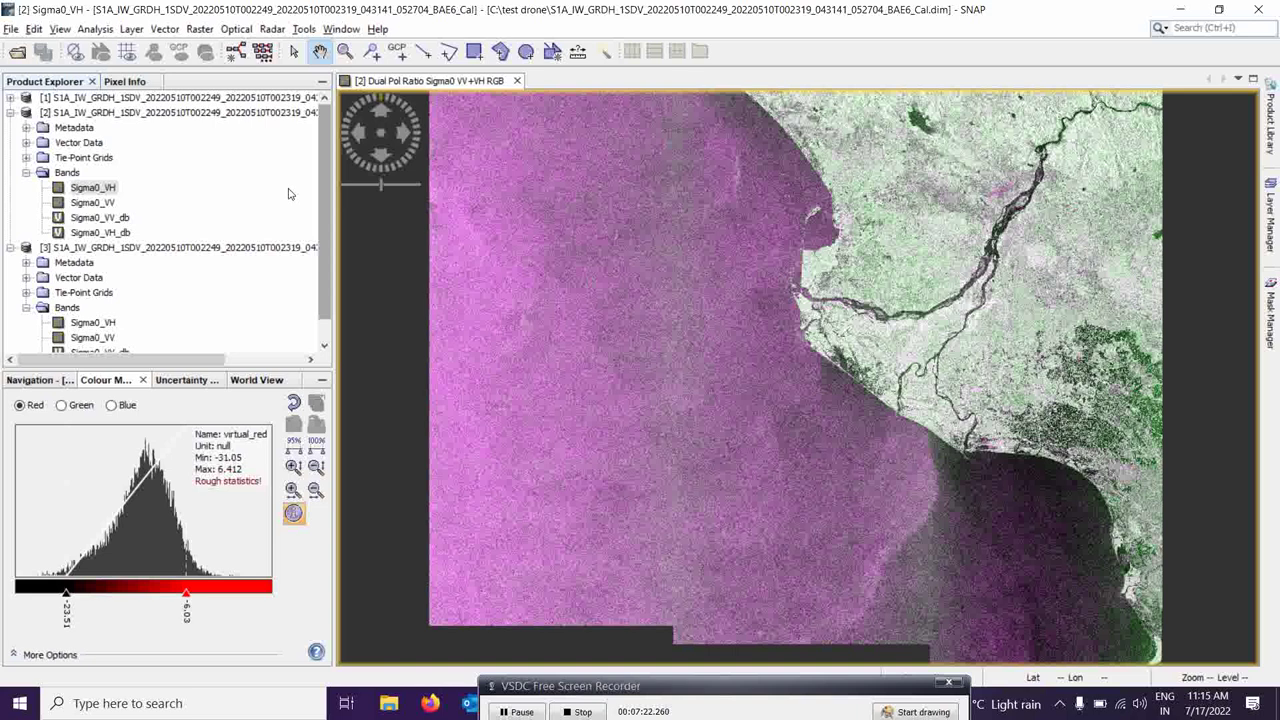
click(305, 247)
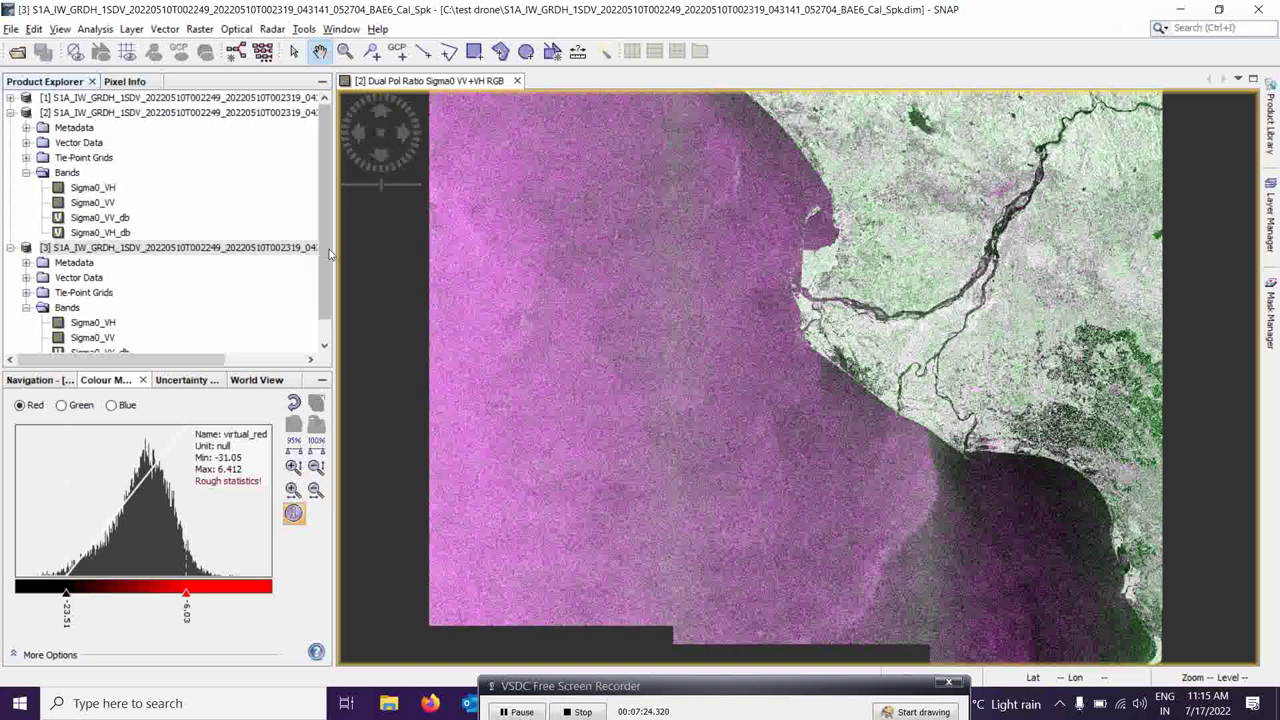
click(341, 29)
click(403, 63)
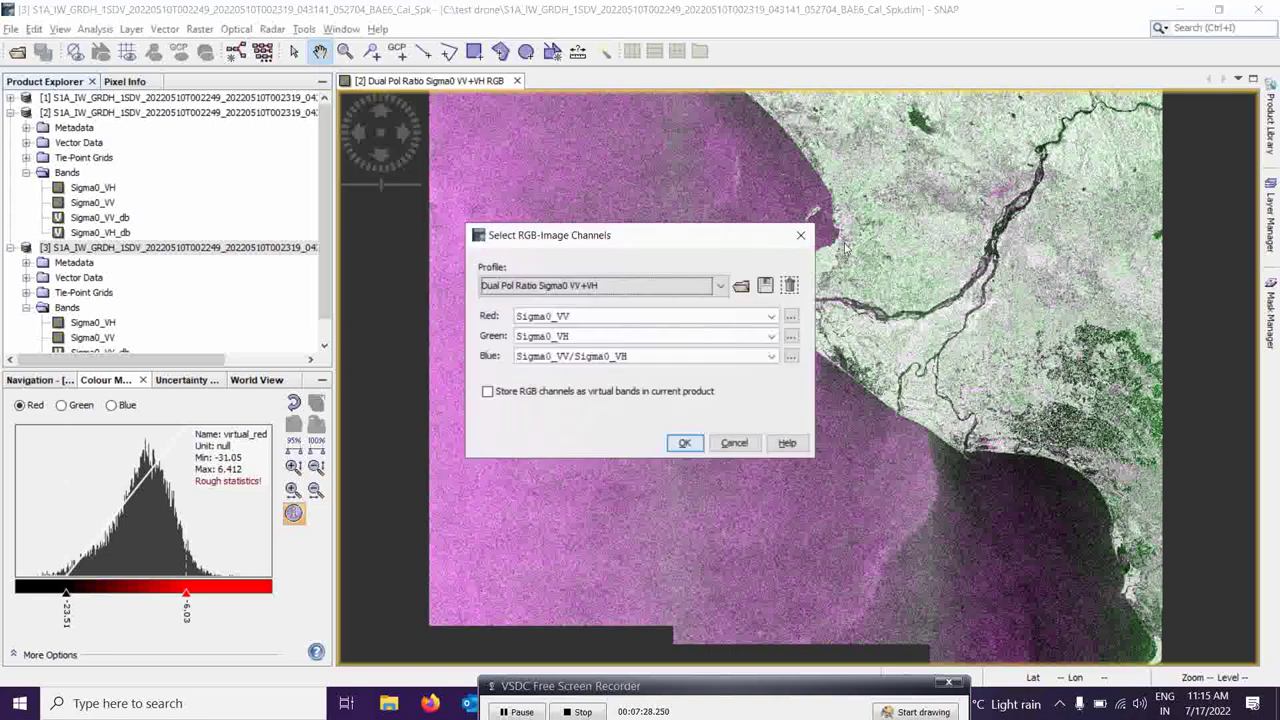
click(771, 317)
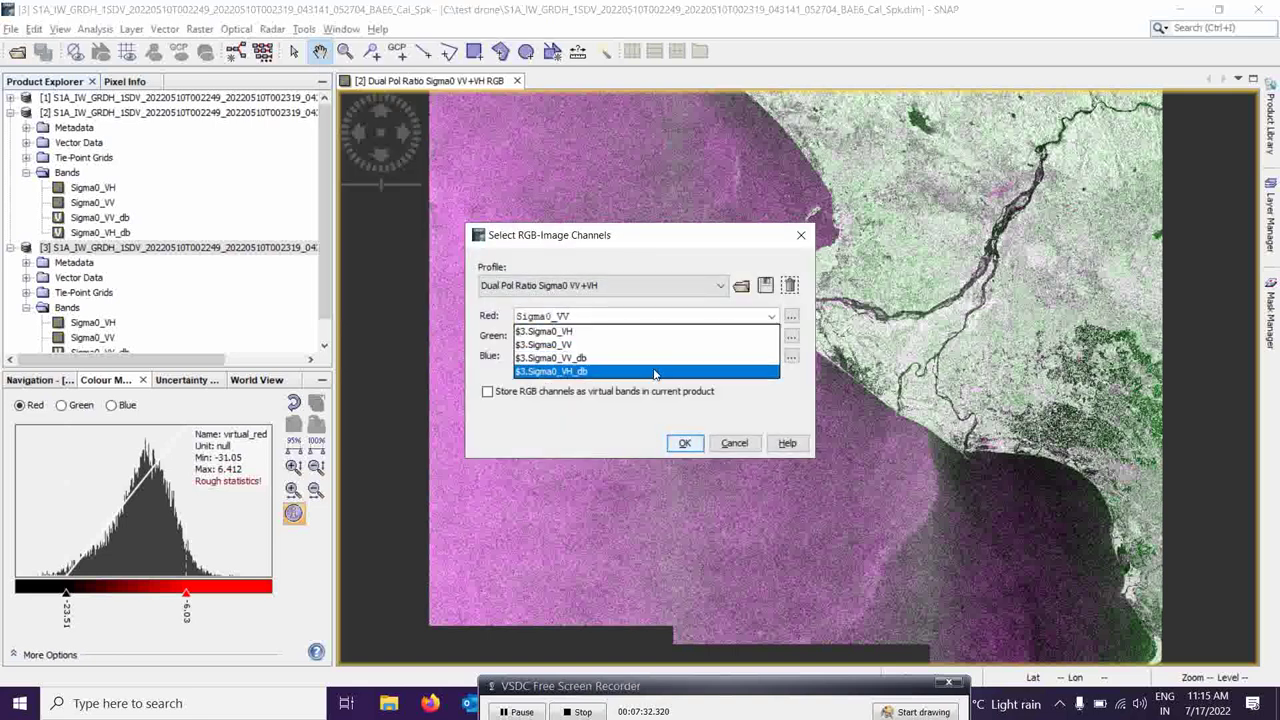
click(592, 358)
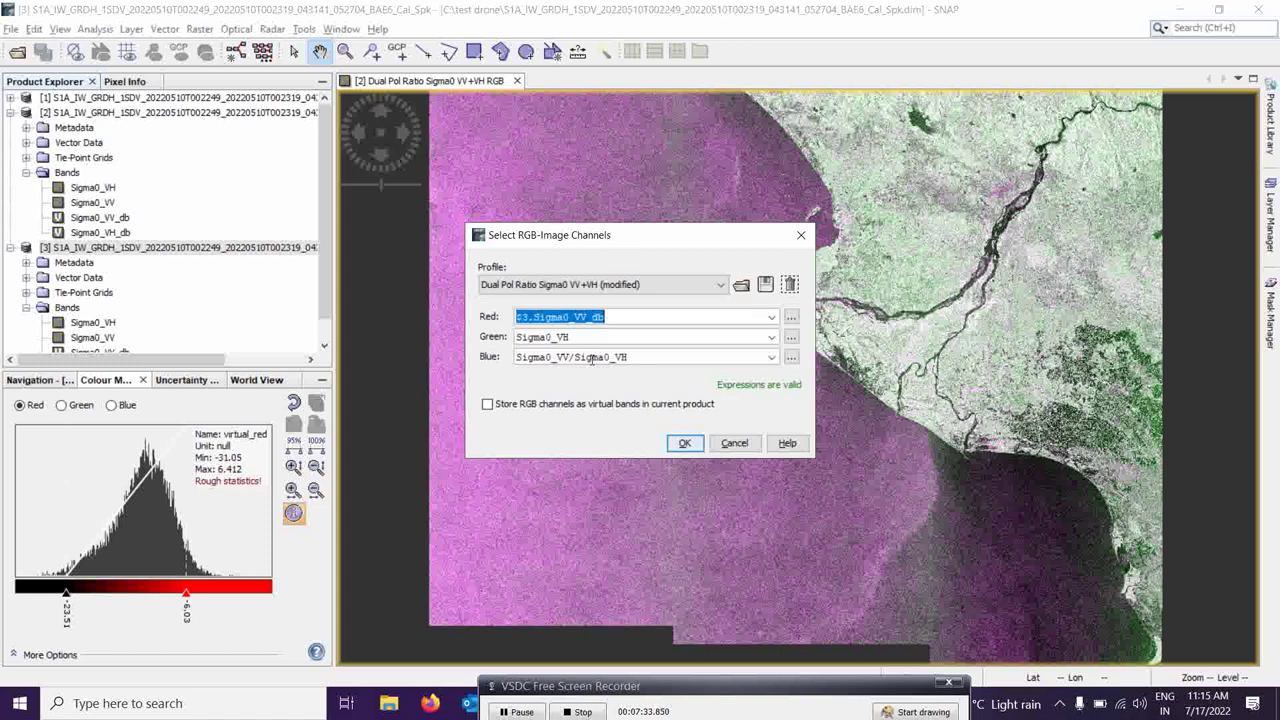
click(771, 337)
click(600, 390)
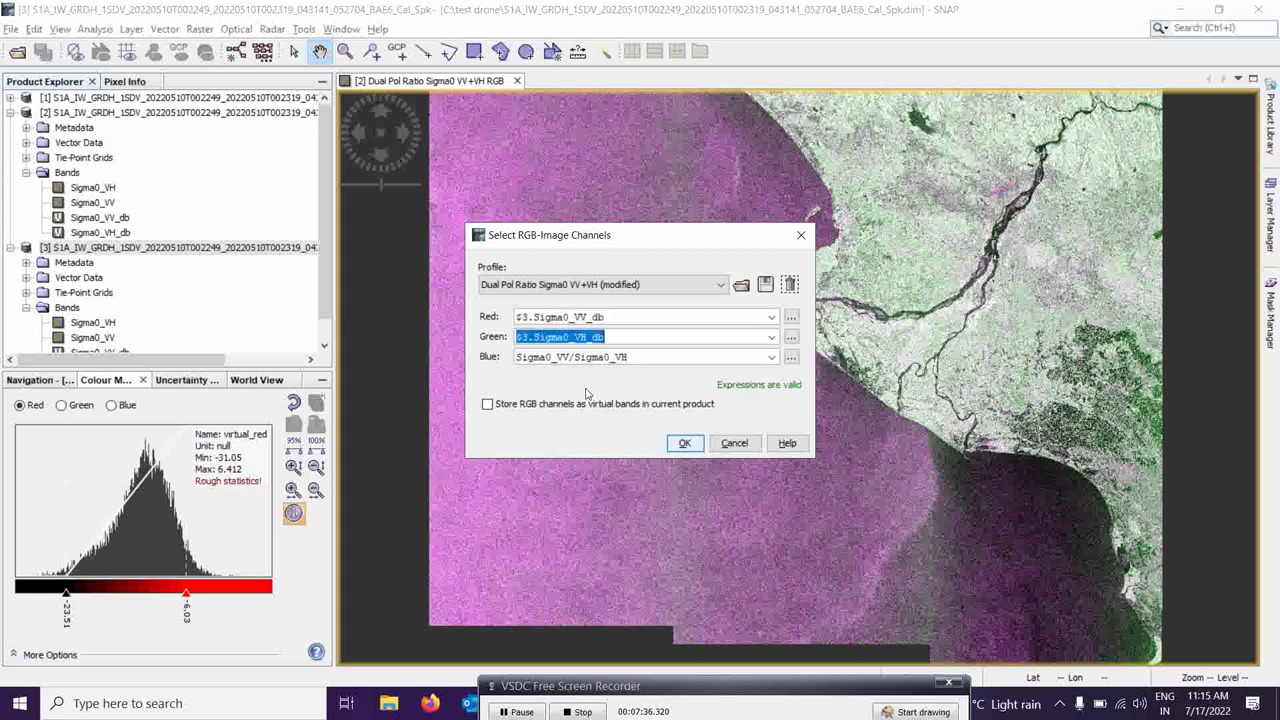
Set the blue channel of product [3]'s RGB image to $3.Sigma0_VV_db and open the image.
click(771, 357)
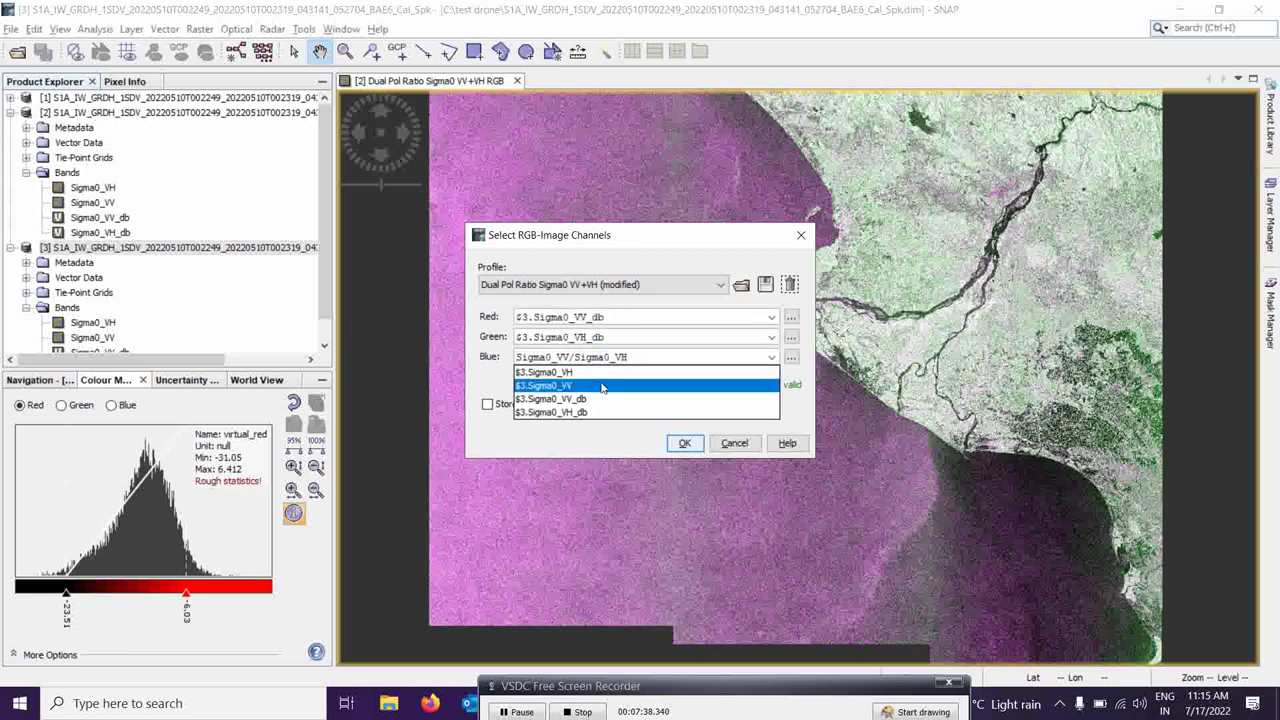
click(592, 388)
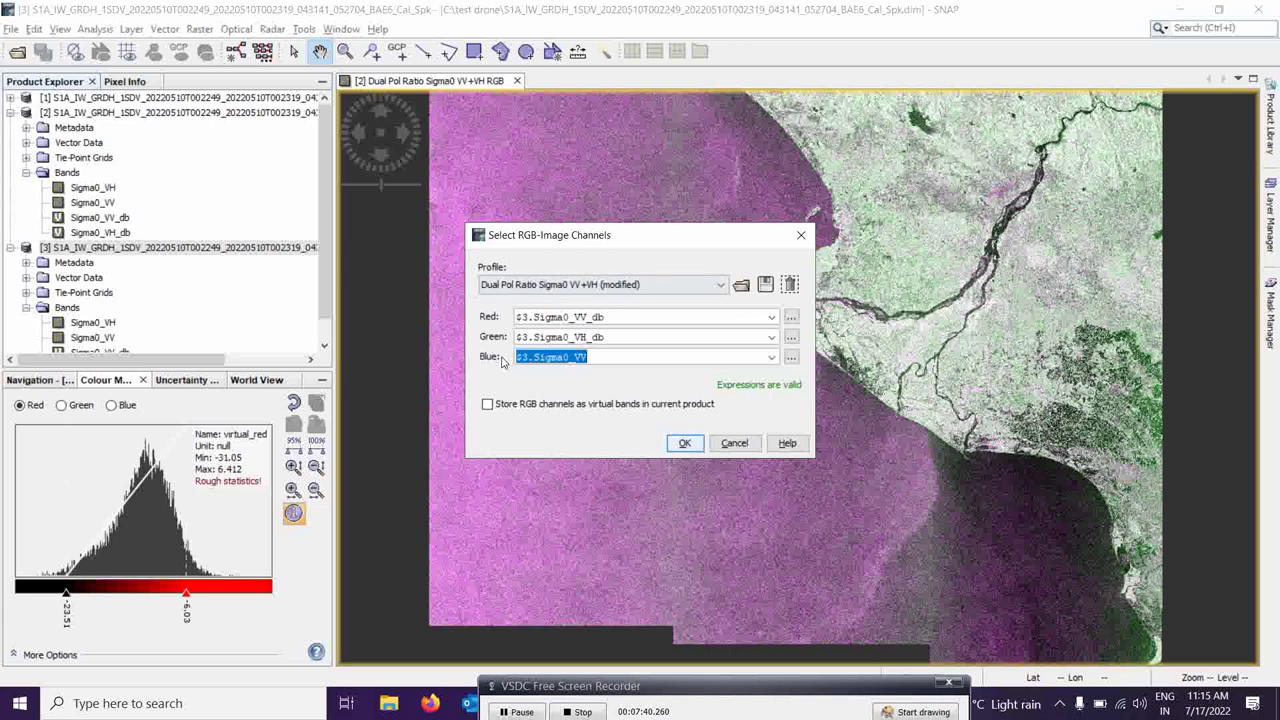
click(771, 357)
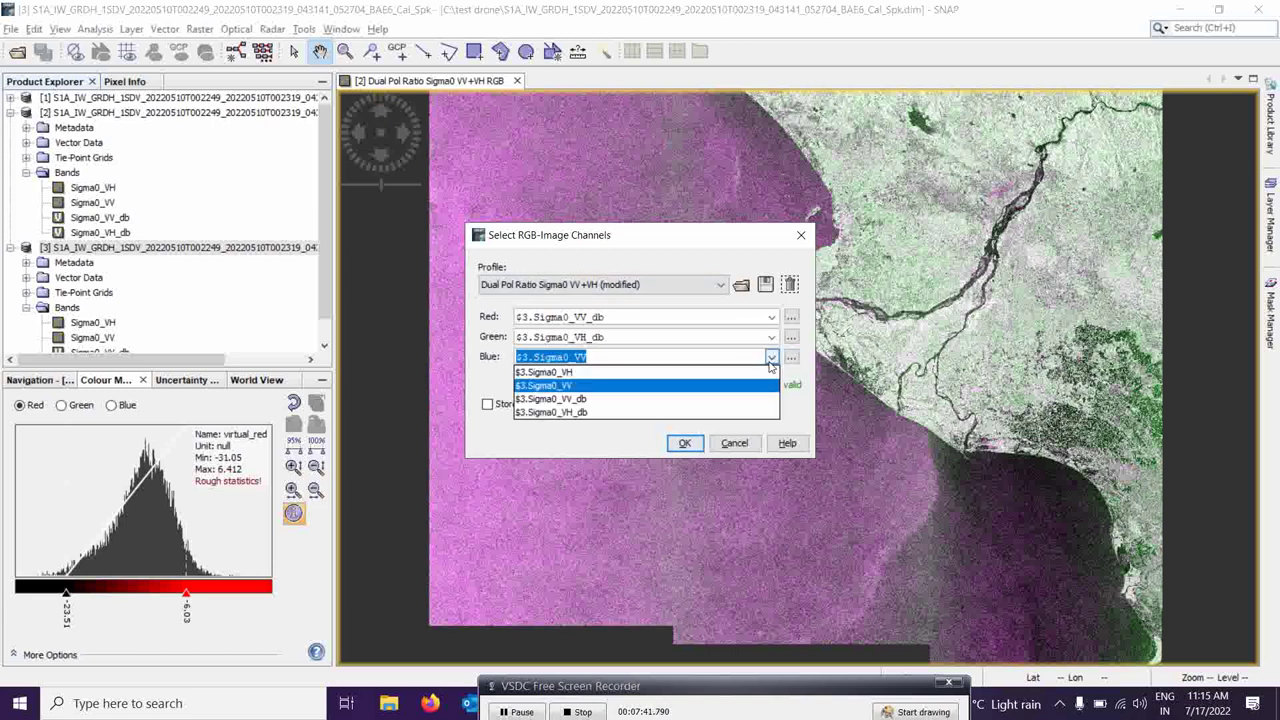
click(588, 399)
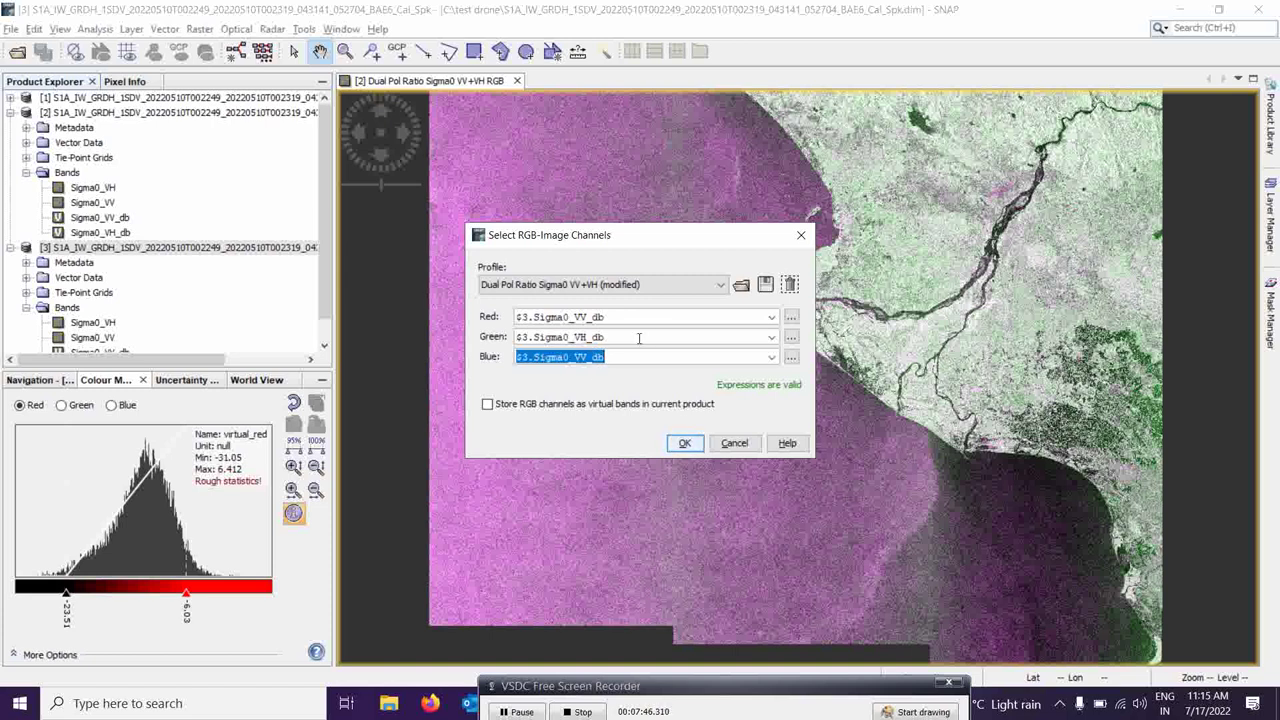
click(685, 446)
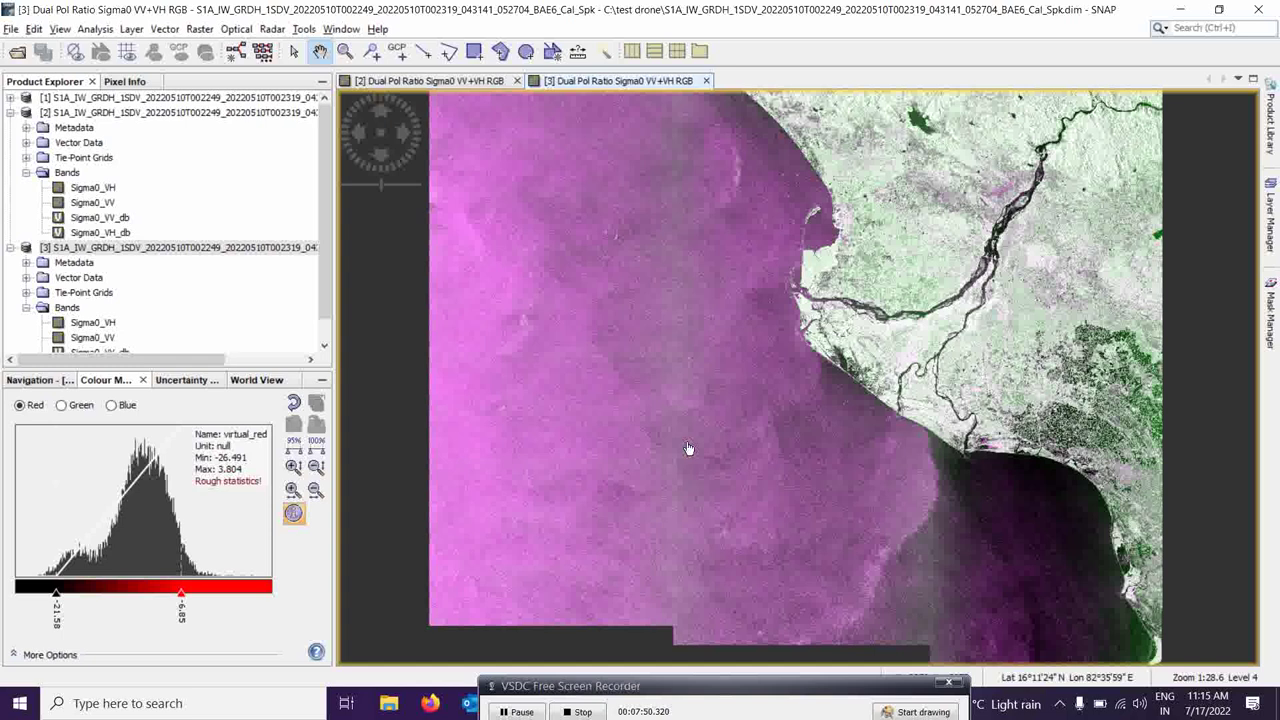
Switch between the RGB images of products [2] and [3], and tile the two image windows horizontally for side-by-side comparison.
click(432, 84)
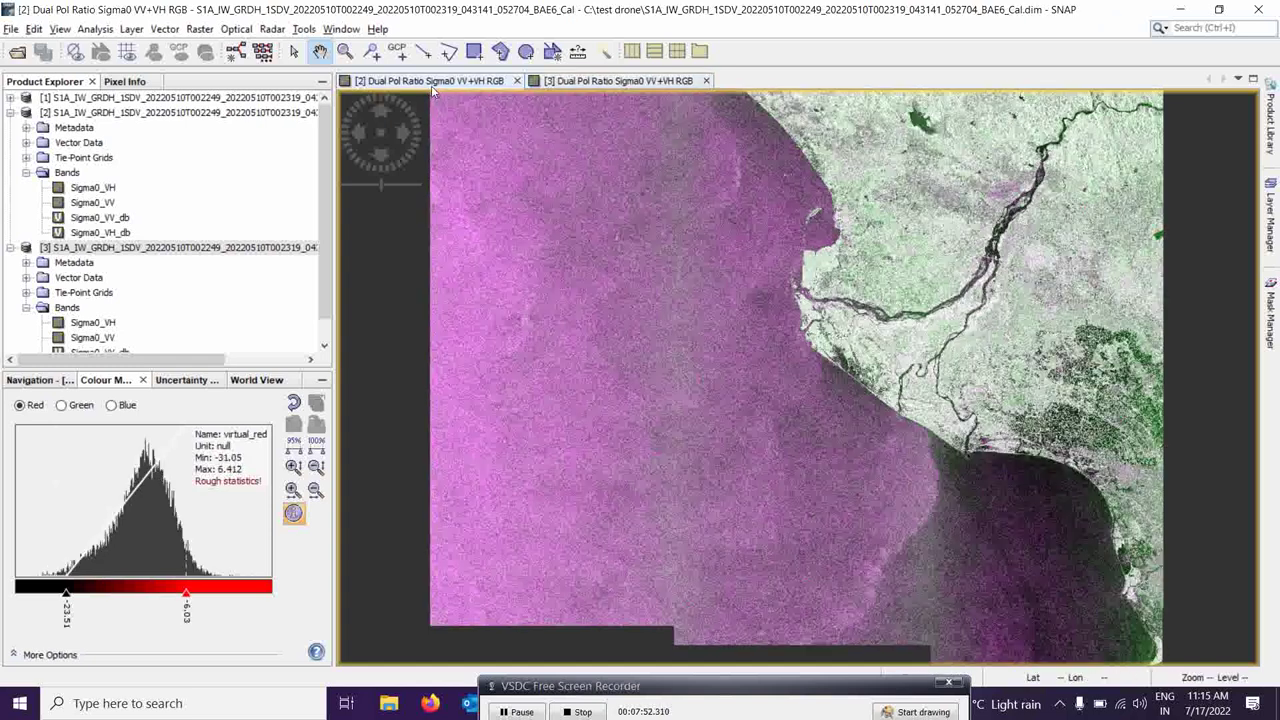
click(585, 84)
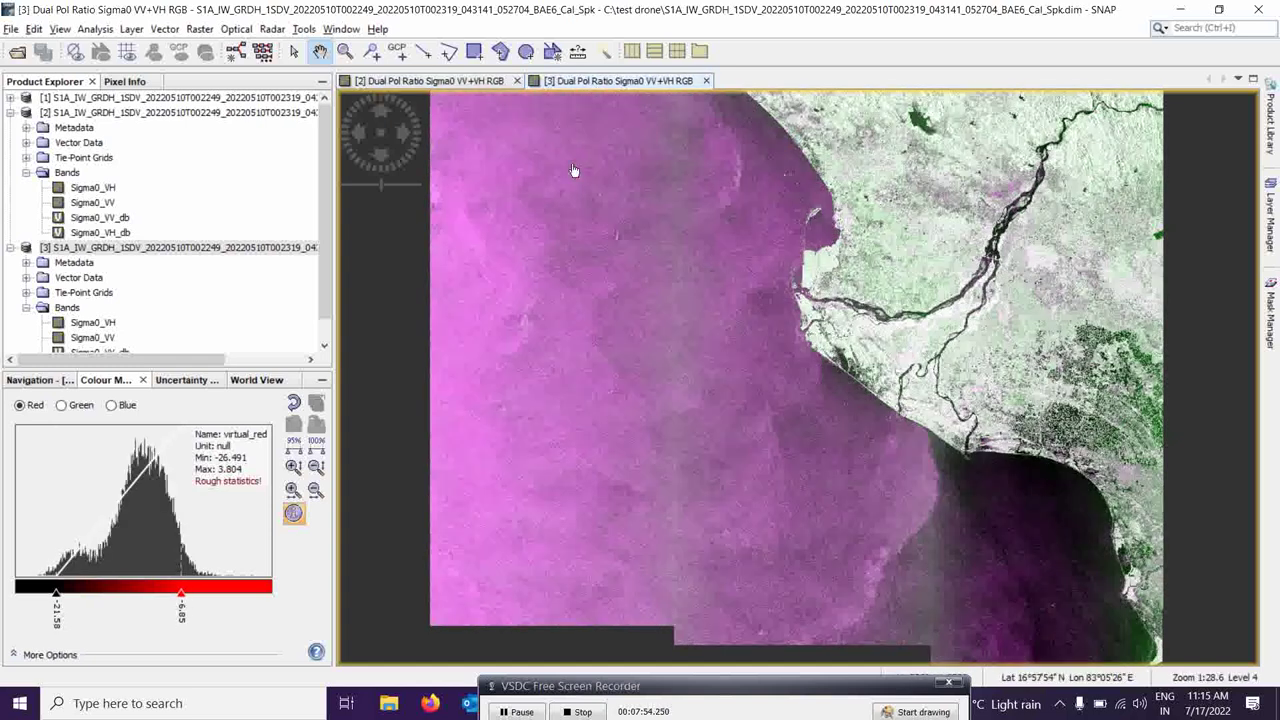
click(340, 30)
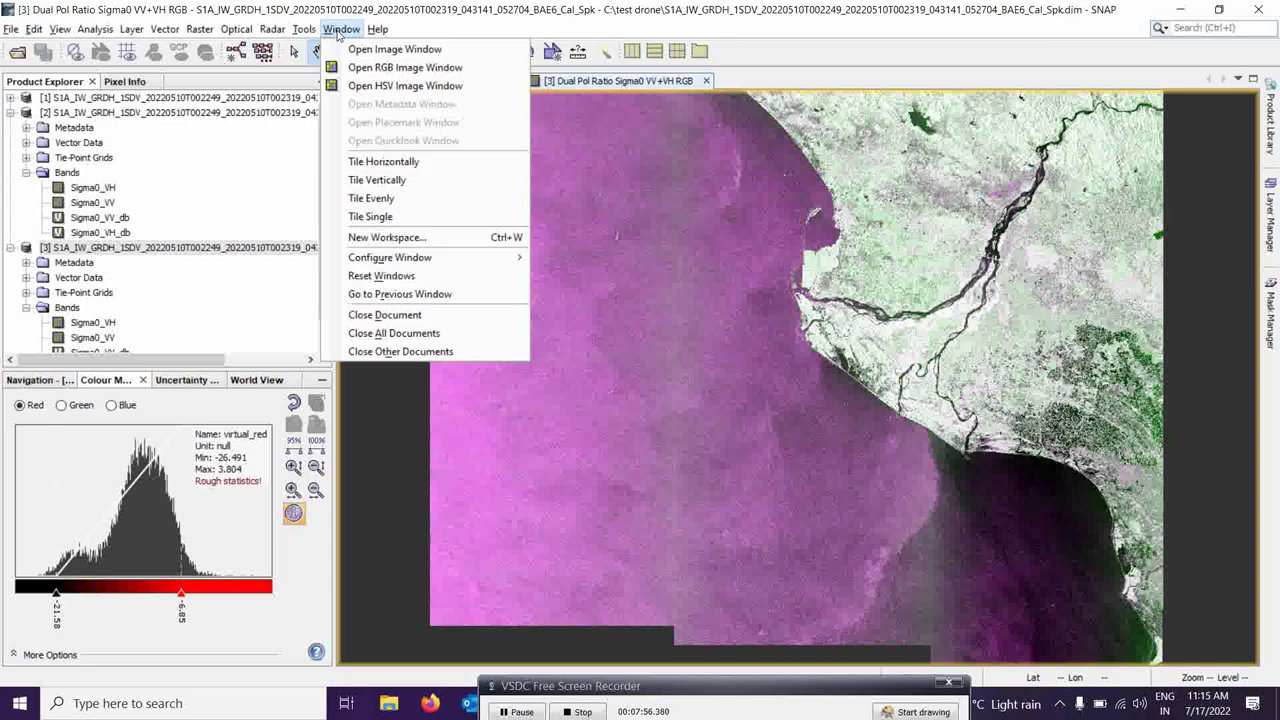
click(360, 163)
Compare speckle in the calibrated and speckle-filtered RGB images around the river's bridges, islands and surrounding land at several zoom levels.
click(635, 321)
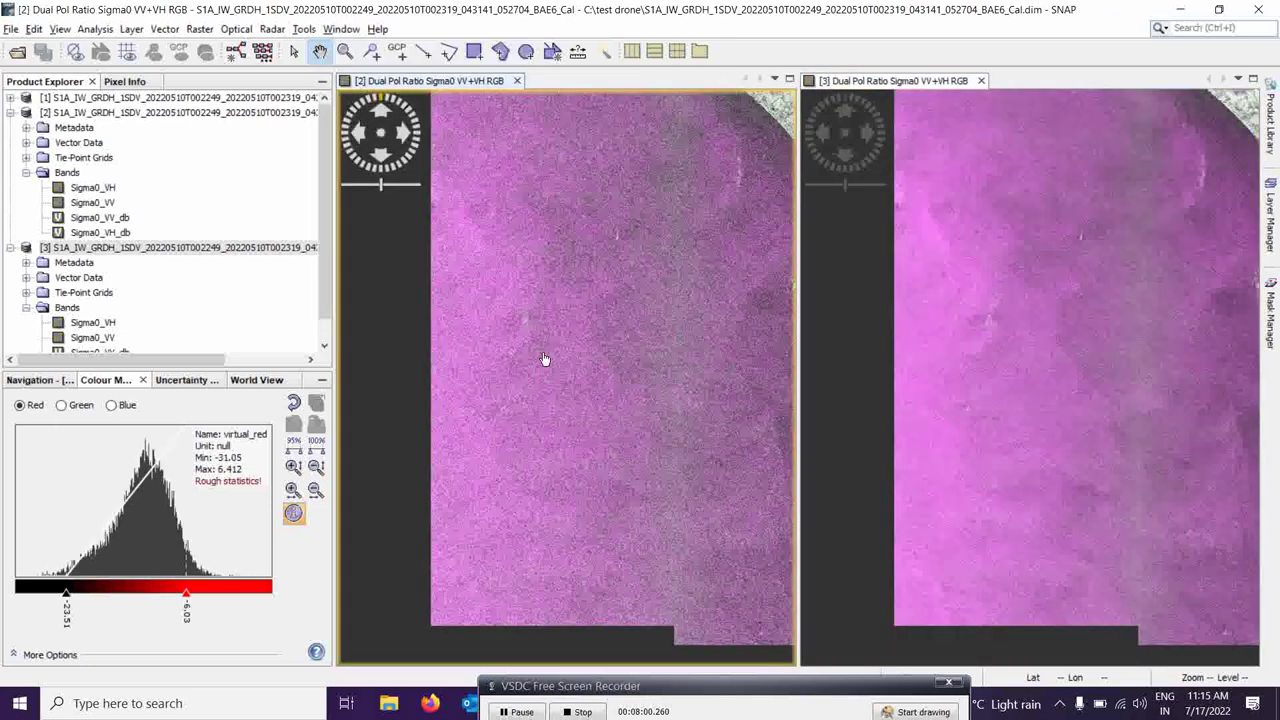
scroll(600, 345, down, 5)
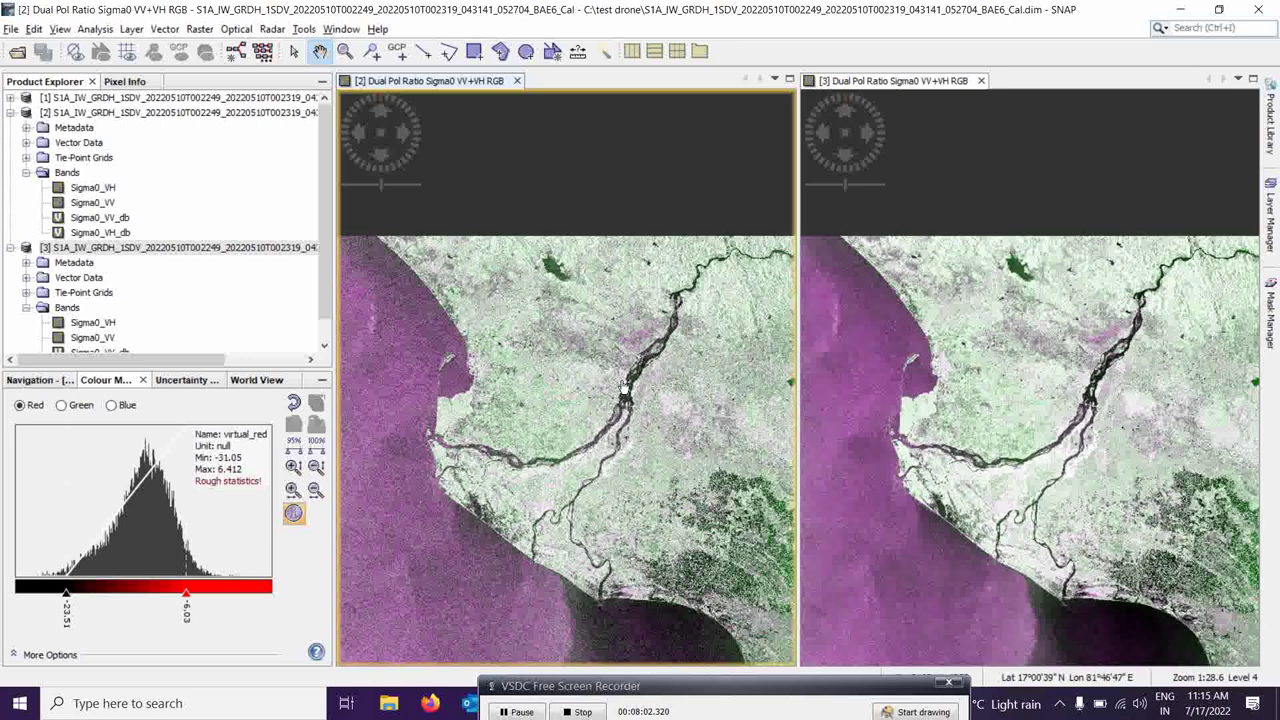
scroll(628, 365, down, 1)
scroll(640, 385, up, 8)
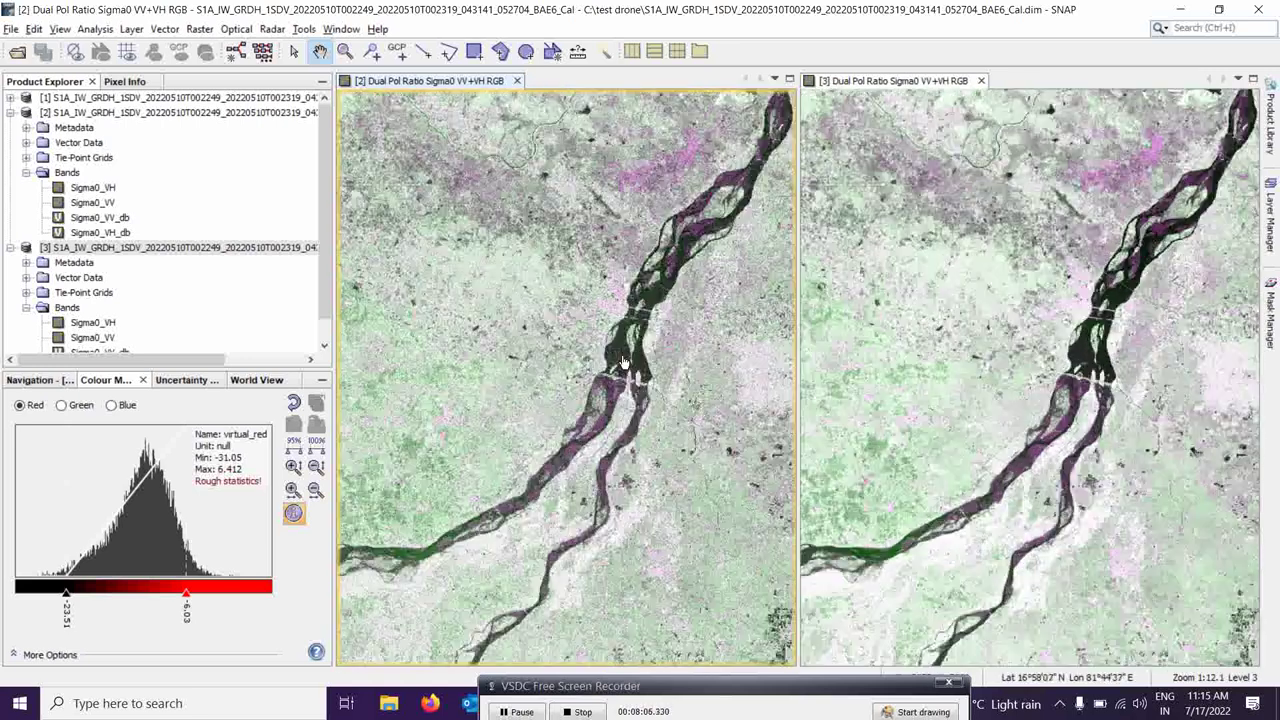
scroll(622, 362, up, 6)
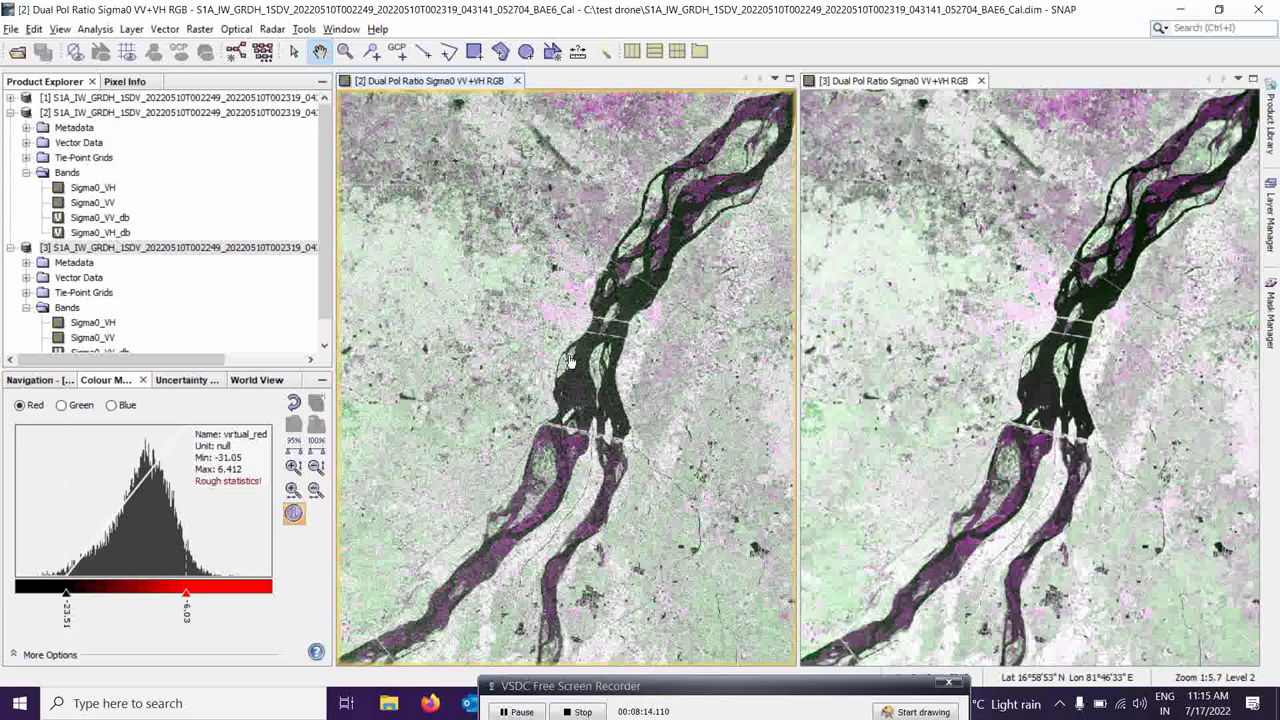
mouse_move(1097, 330)
mouse_down()
mouse_move(1063, 391)
mouse_move(1088, 350)
mouse_up()
scroll(1063, 391, up, 2)
scroll(1063, 391, up, 2)
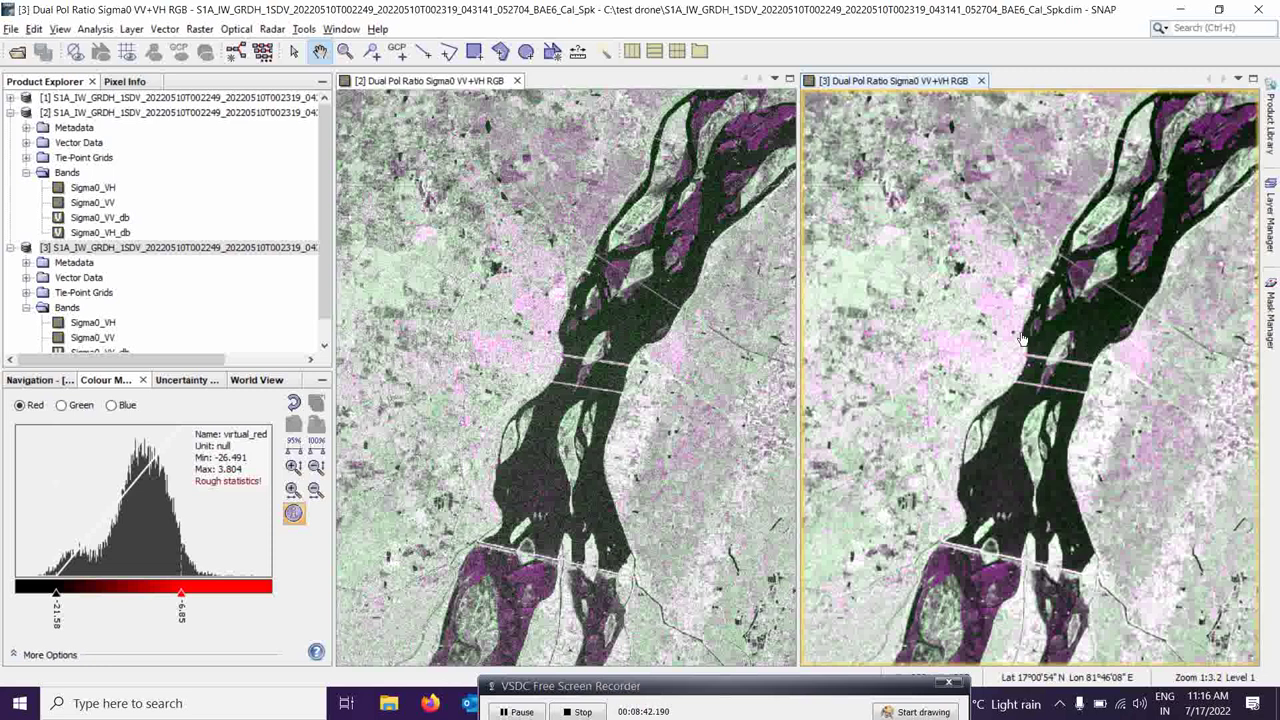
drag(1022, 340, 974, 381)
scroll(974, 381, up, 3)
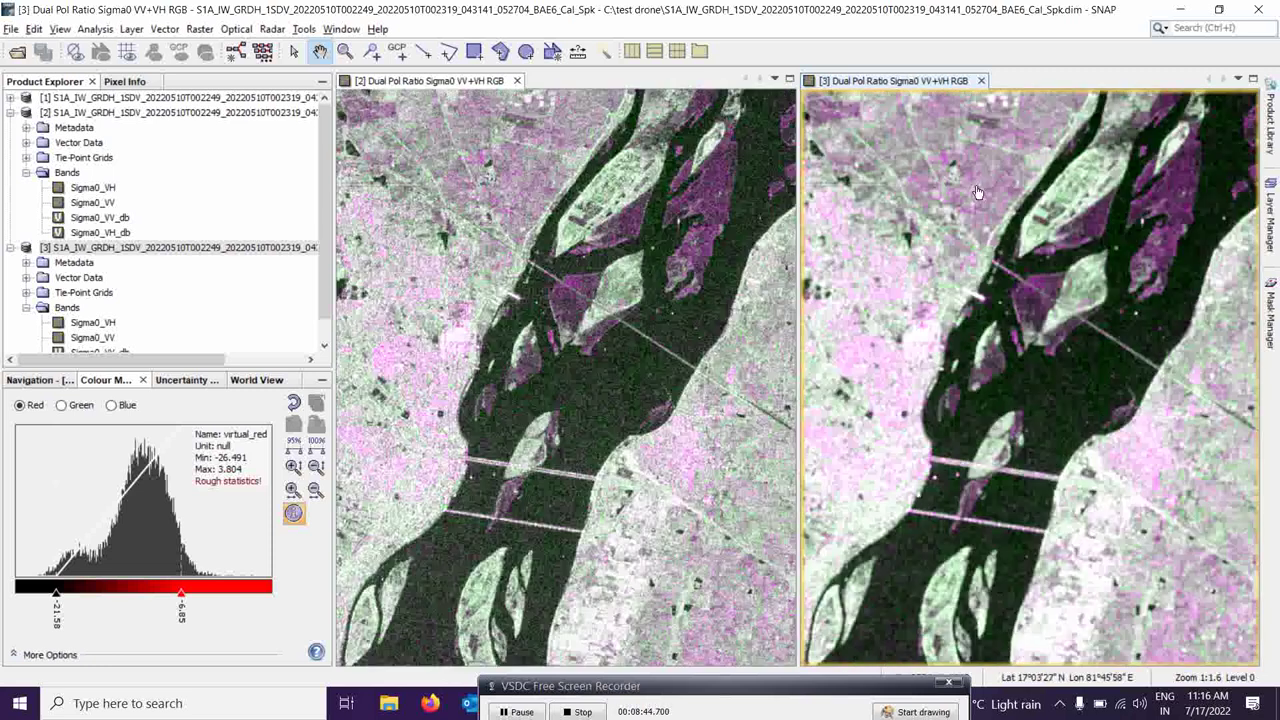
drag(978, 194, 1018, 244)
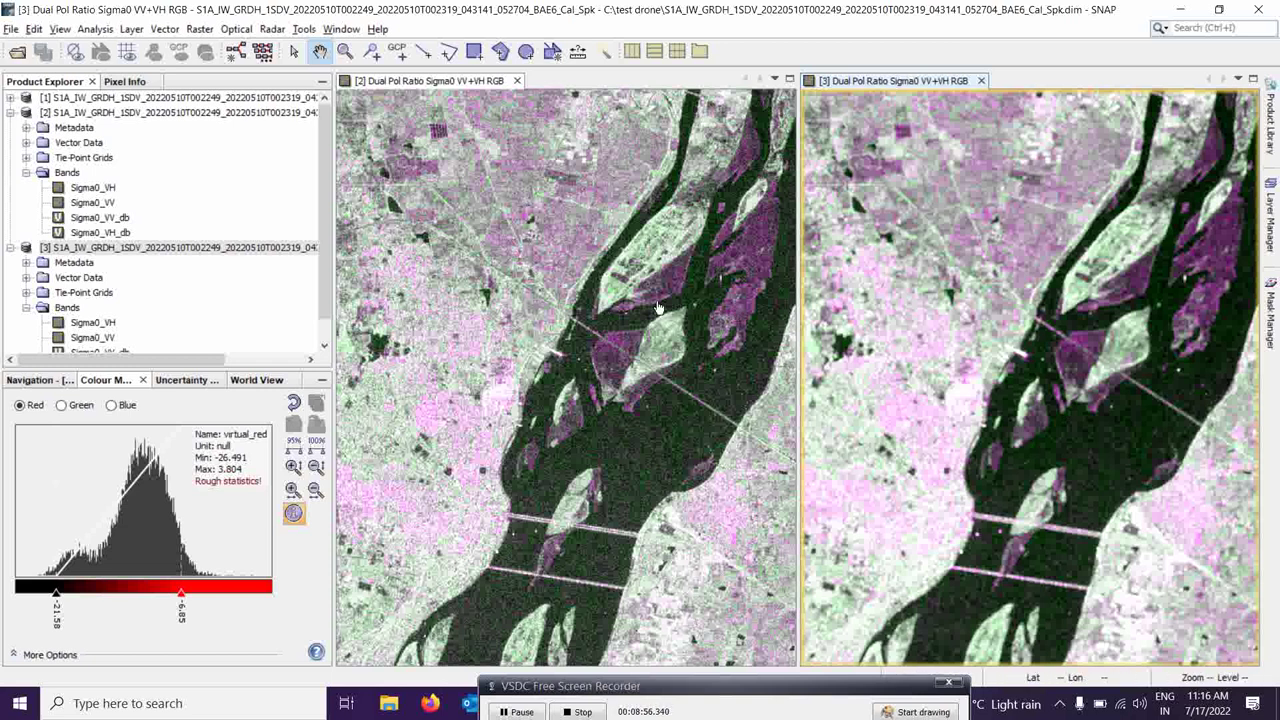
drag(655, 310, 563, 341)
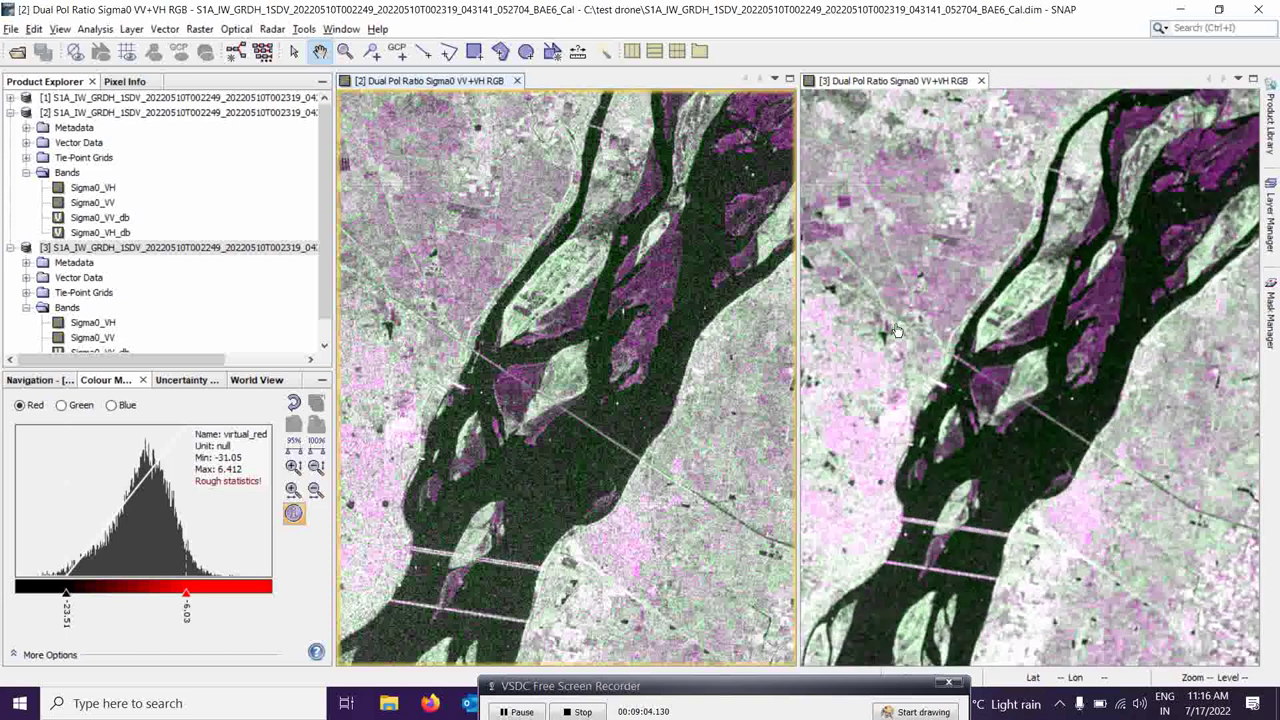
drag(897, 330, 1008, 306)
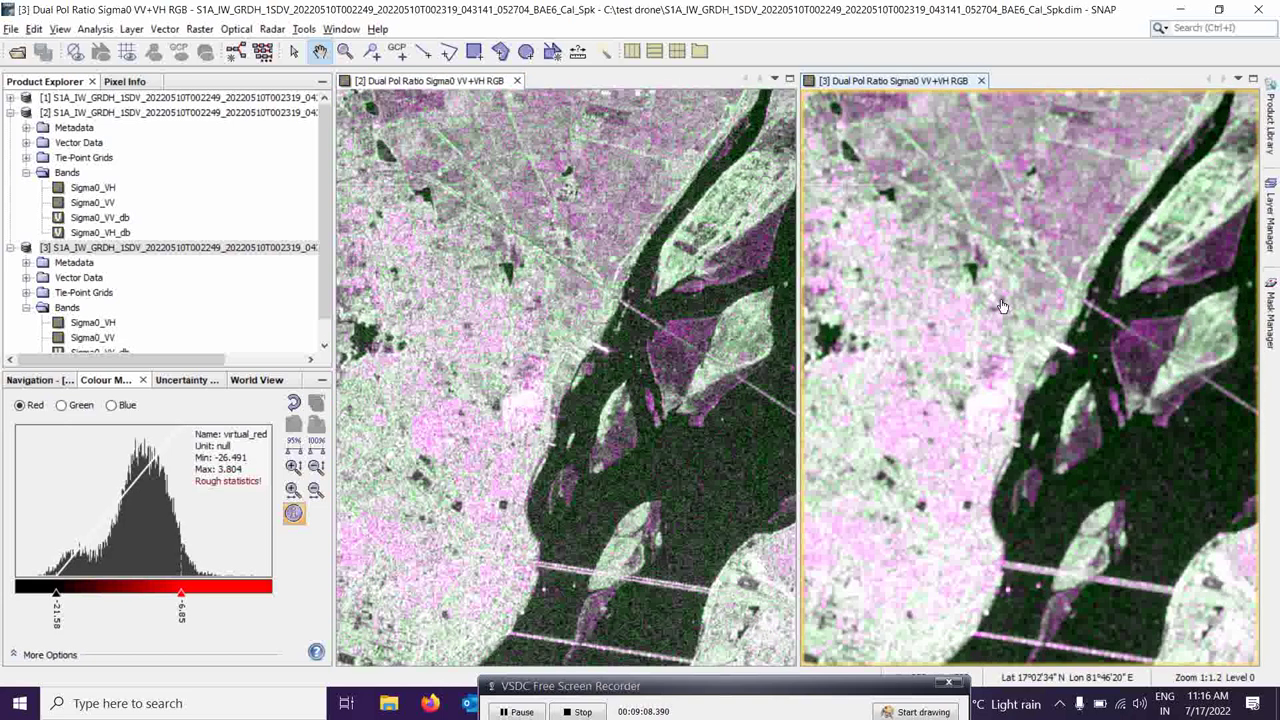
drag(1070, 234, 960, 400)
scroll(878, 545, up, 2)
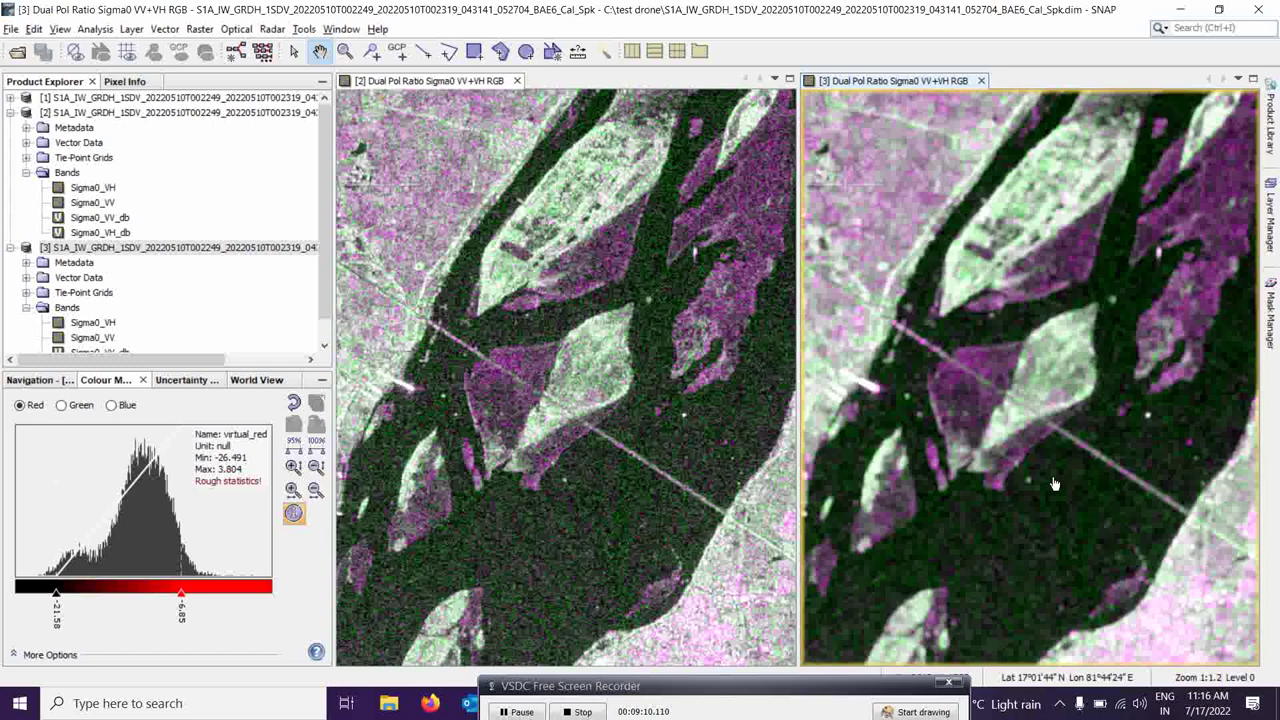
scroll(976, 440, down, 5)
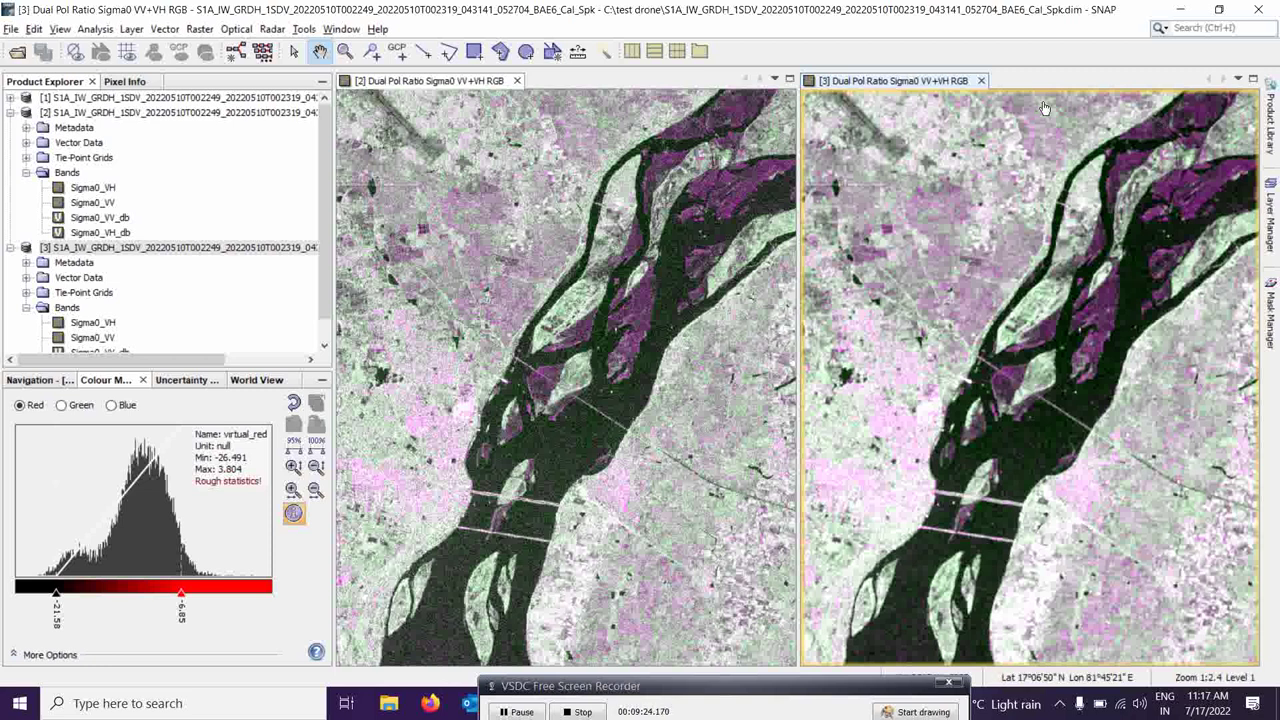
Close both RGB image windows and open Range-Doppler Terrain Correction for the speckle-filtered product [3].
click(981, 81)
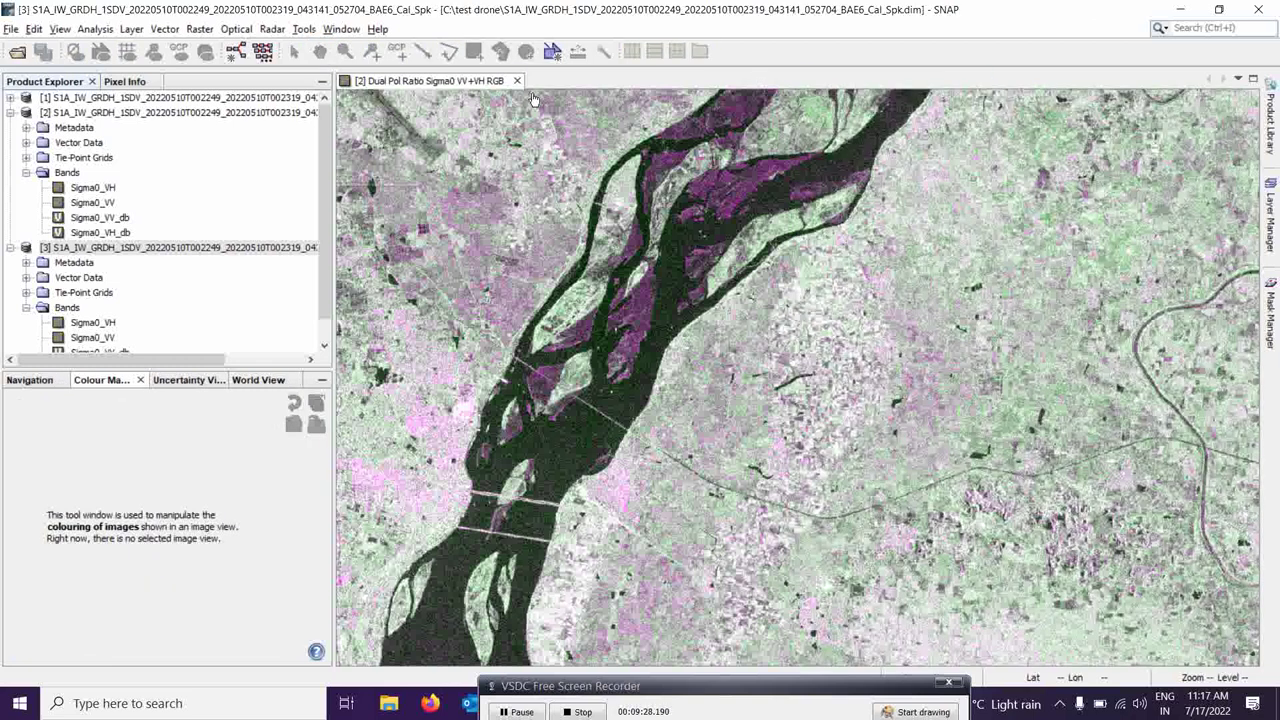
click(517, 81)
click(269, 33)
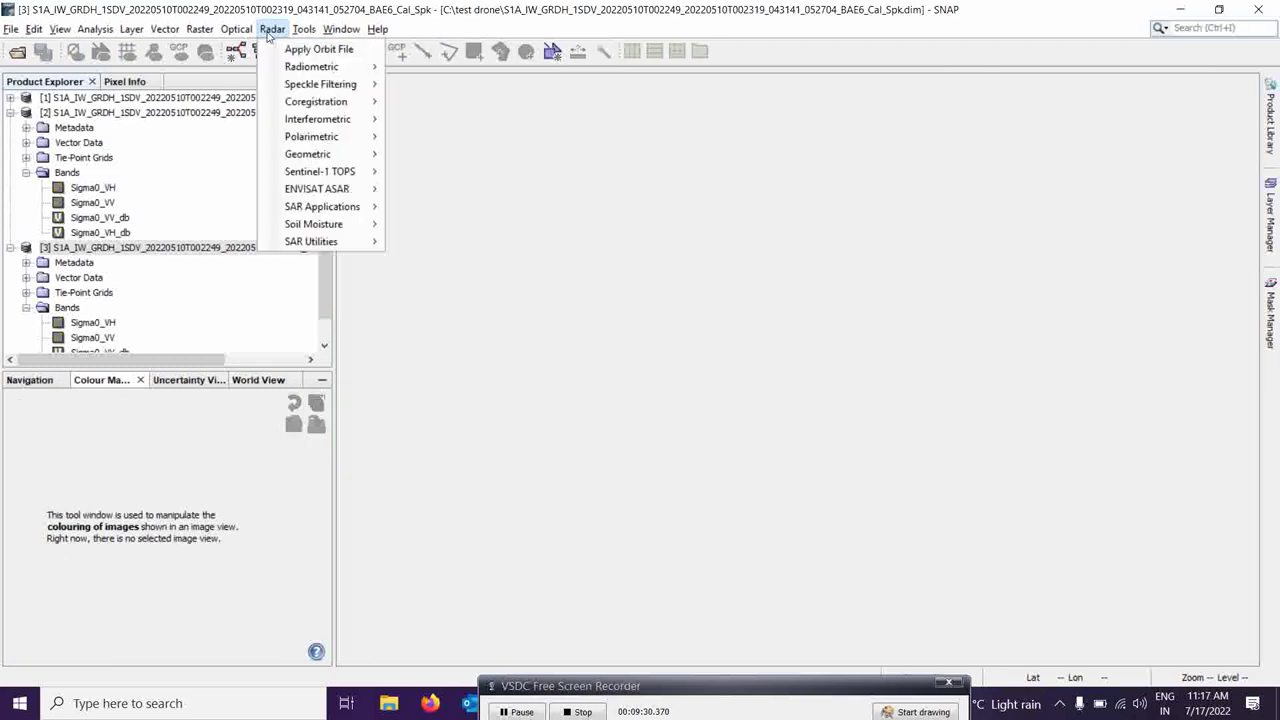
mouse_move(331, 152)
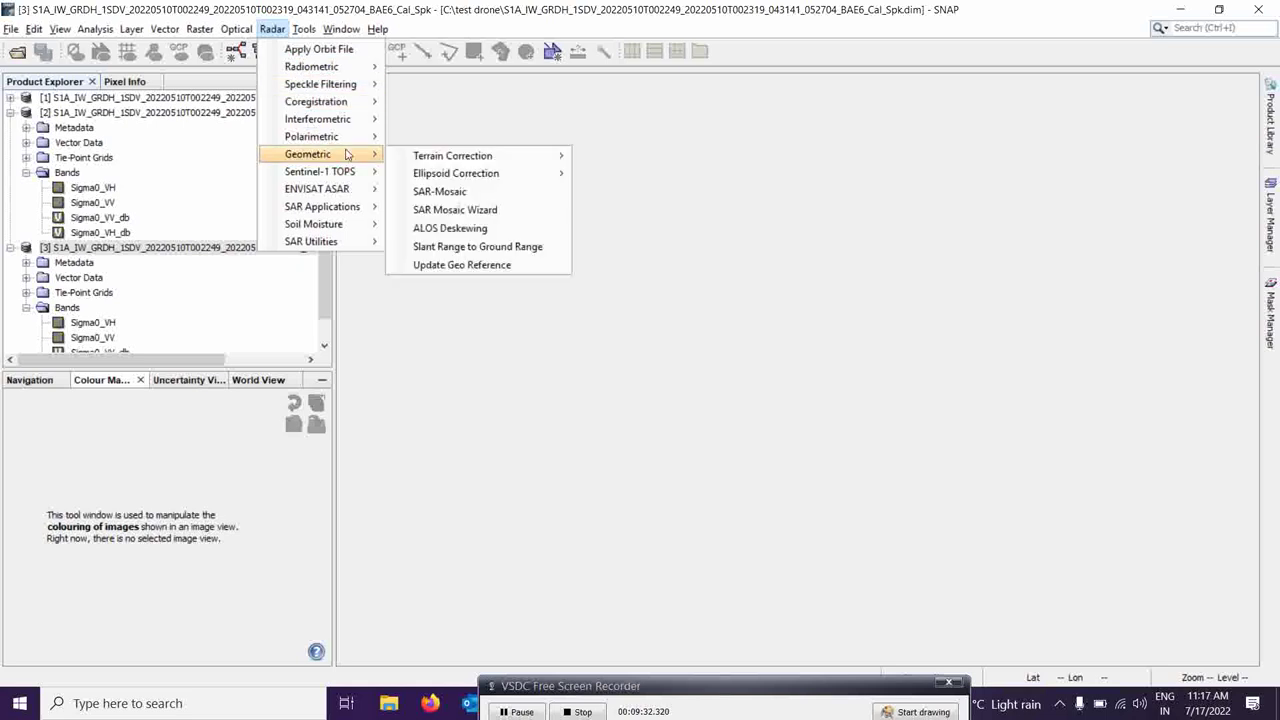
mouse_move(466, 160)
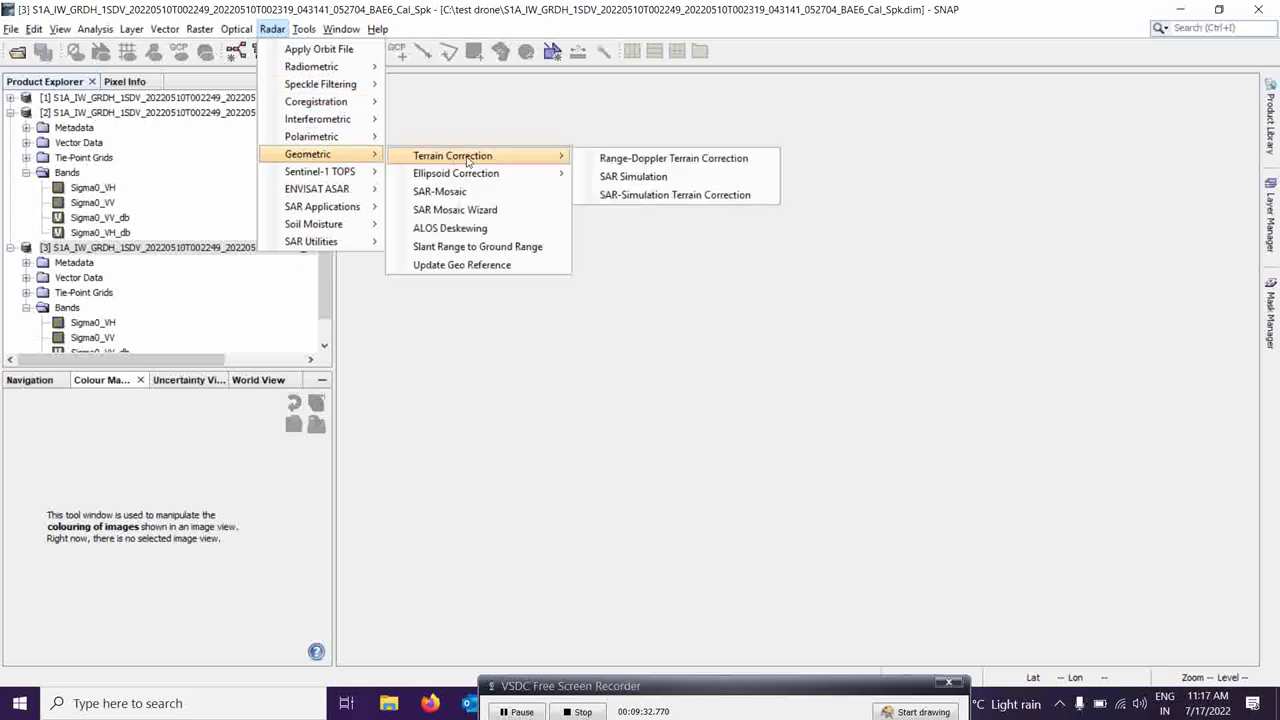
click(648, 164)
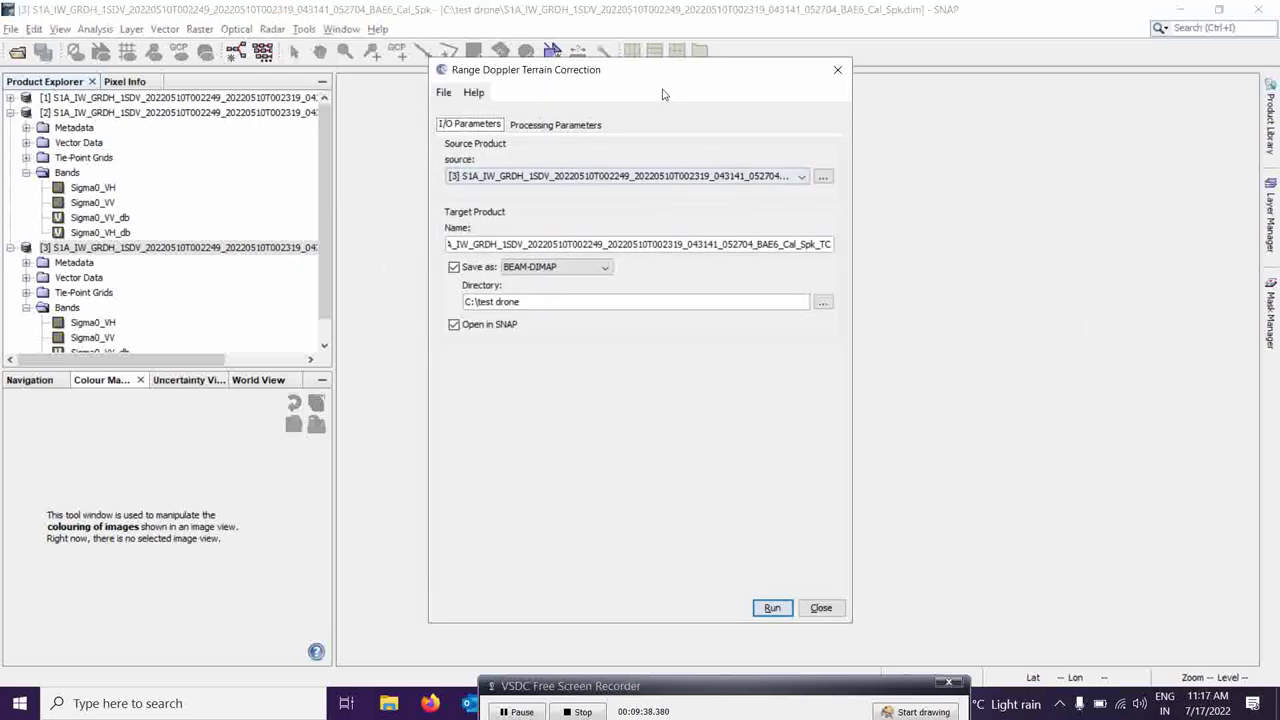
Review the processing parameters, run the terrain correction of product [3] as a BEAM-DIMAP product ending in _Cal_Spk_TC in C:\test drone, and close the dialog.
click(810, 162)
click(812, 165)
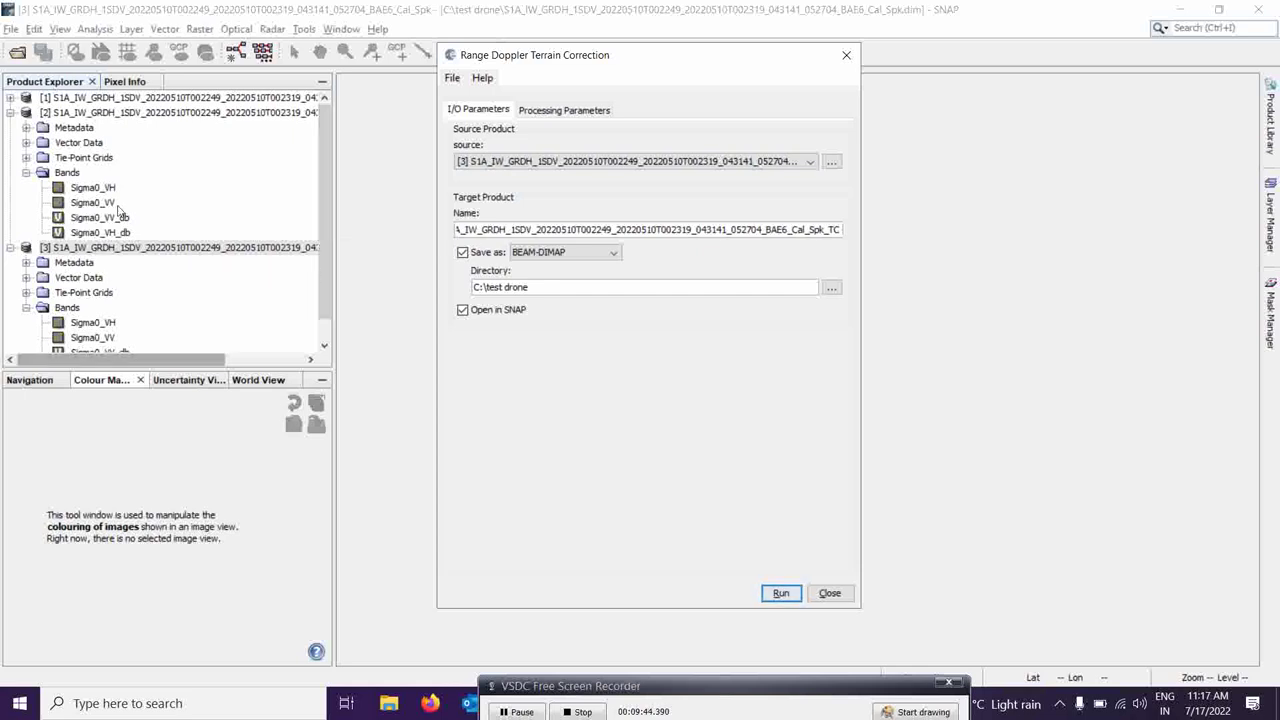
click(553, 110)
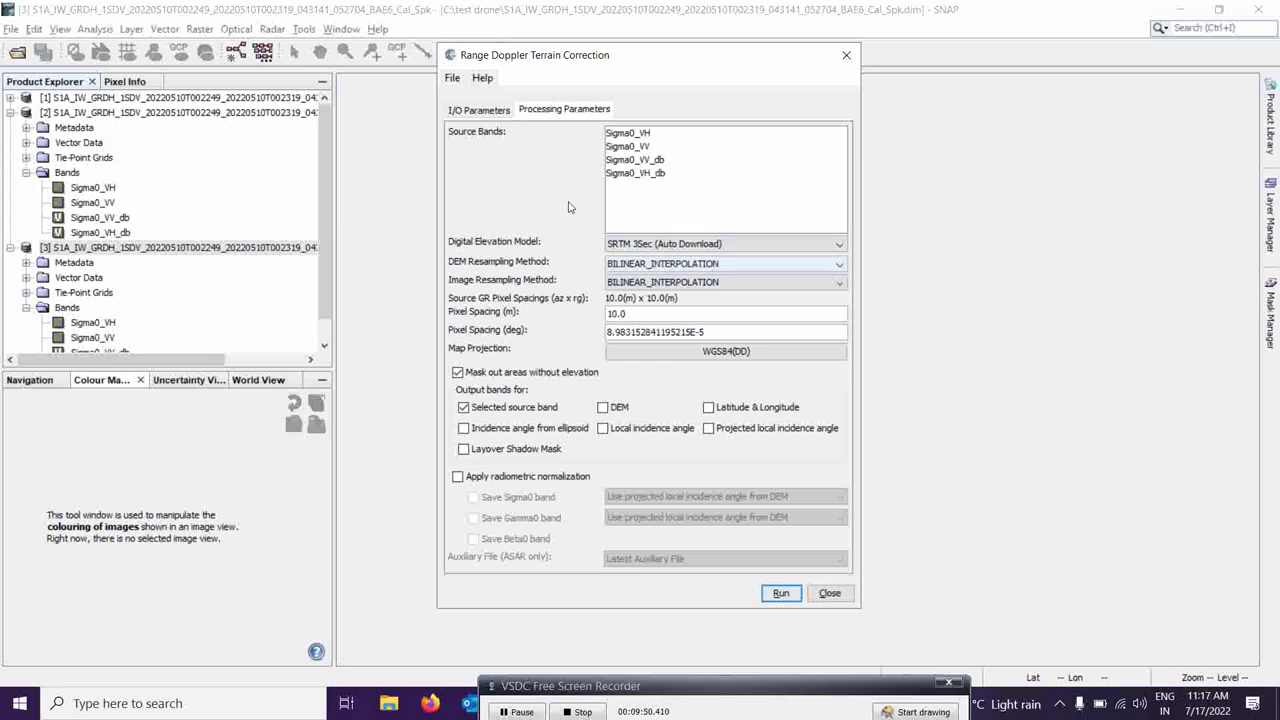
click(475, 110)
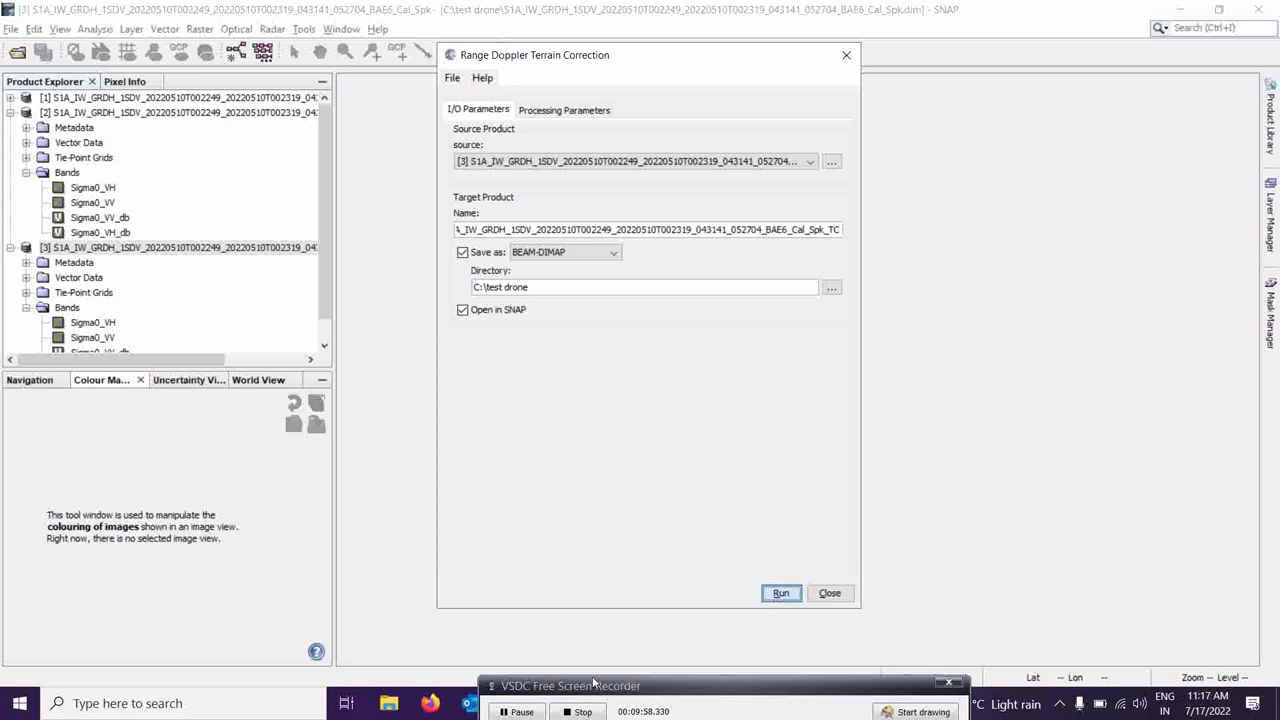
drag(594, 693, 593, 675)
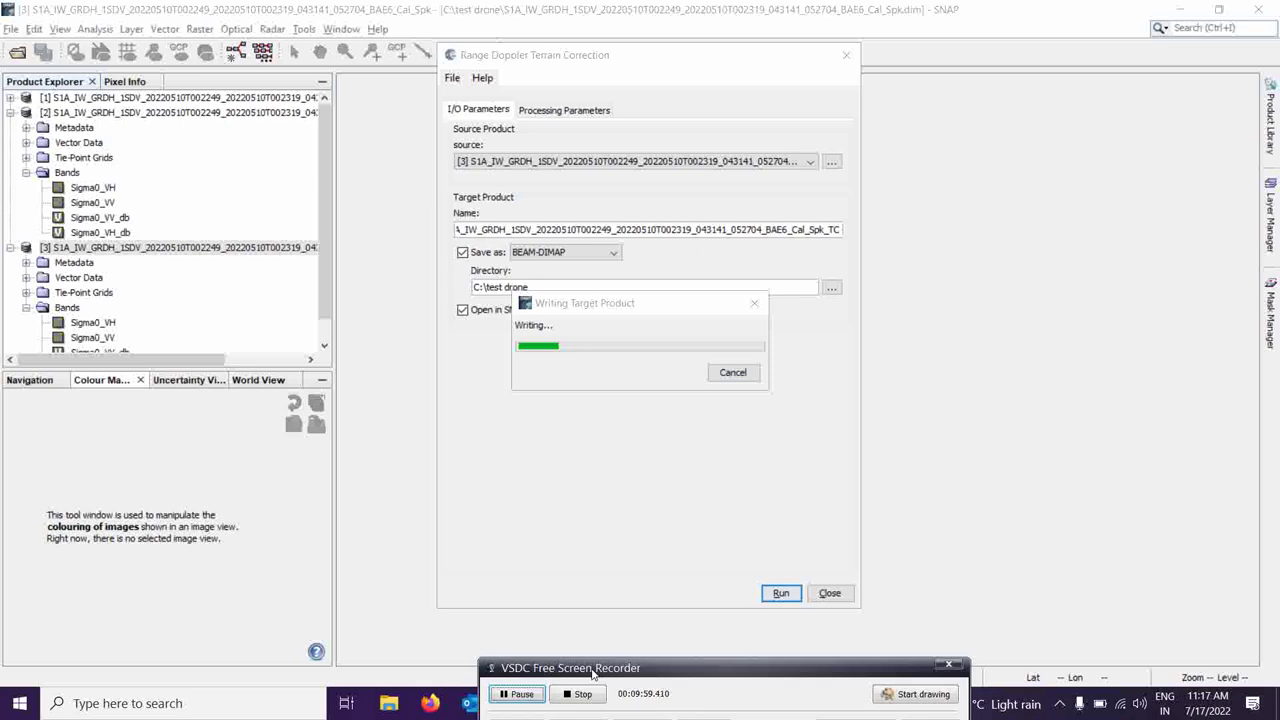
click(505, 699)
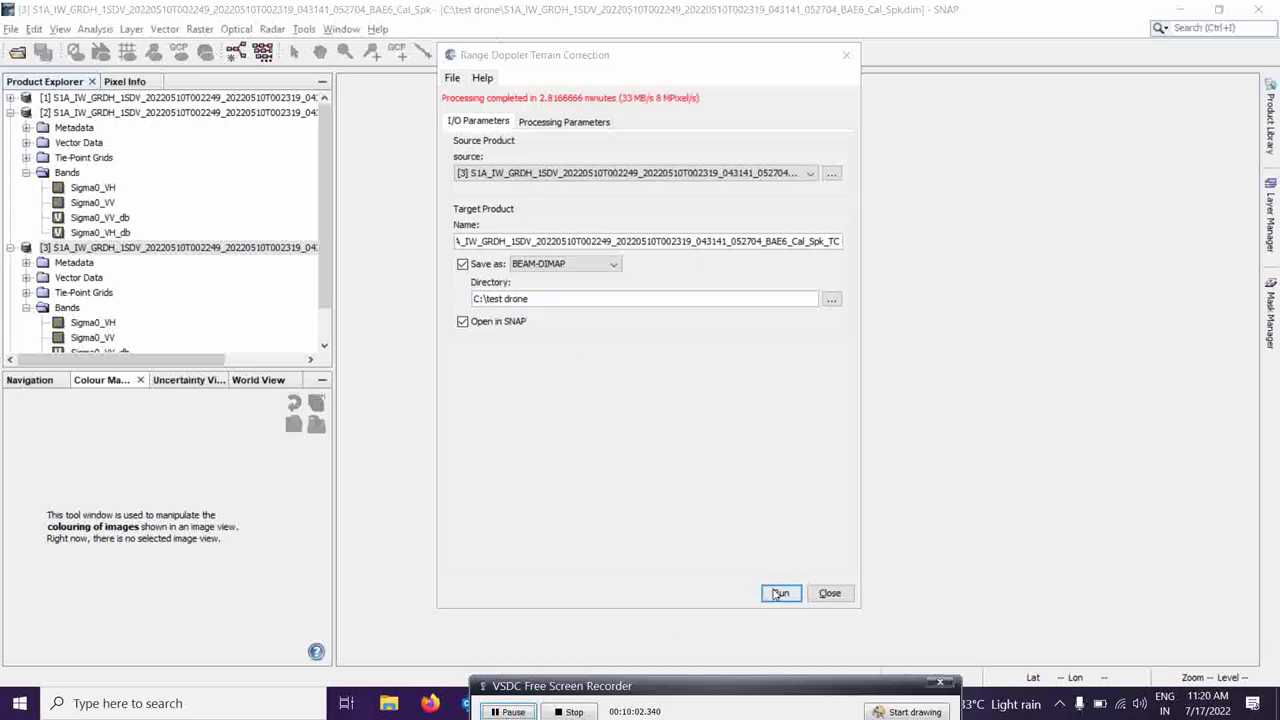
click(829, 594)
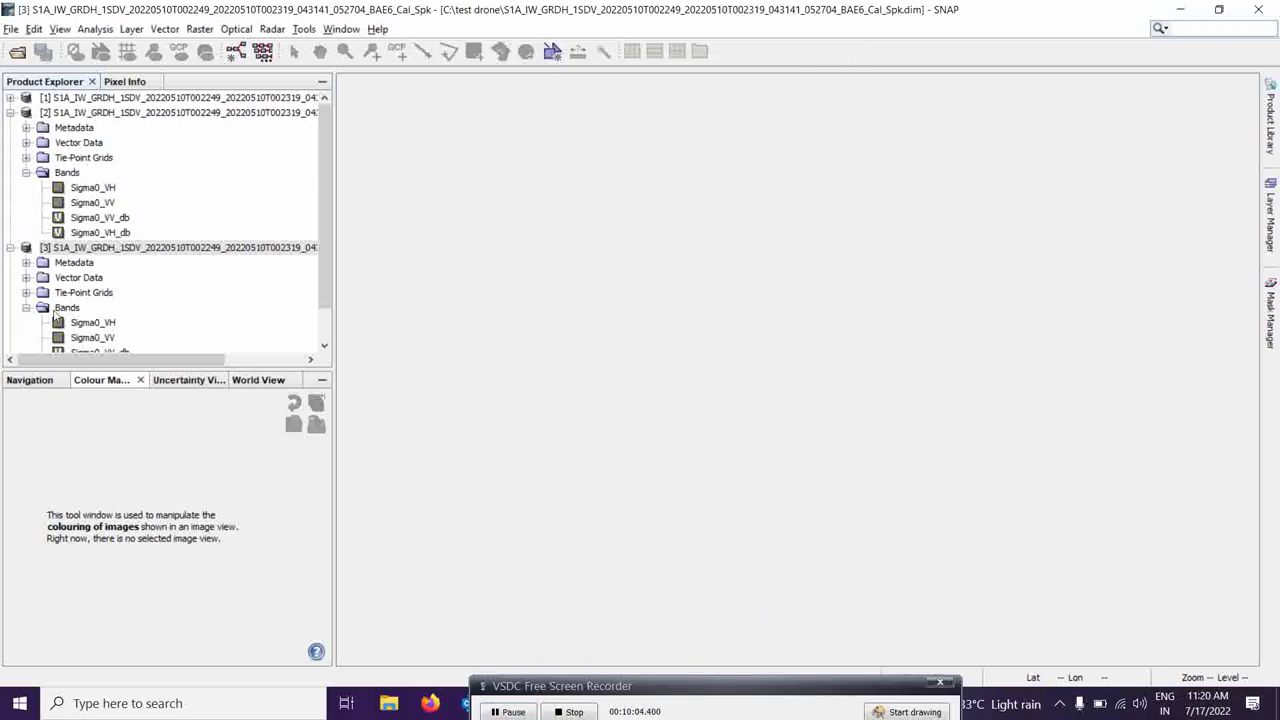
Collapse products [3] and [2] in the product tree and expand the bands of the terrain-corrected product [4].
scroll(324, 290, down, 1)
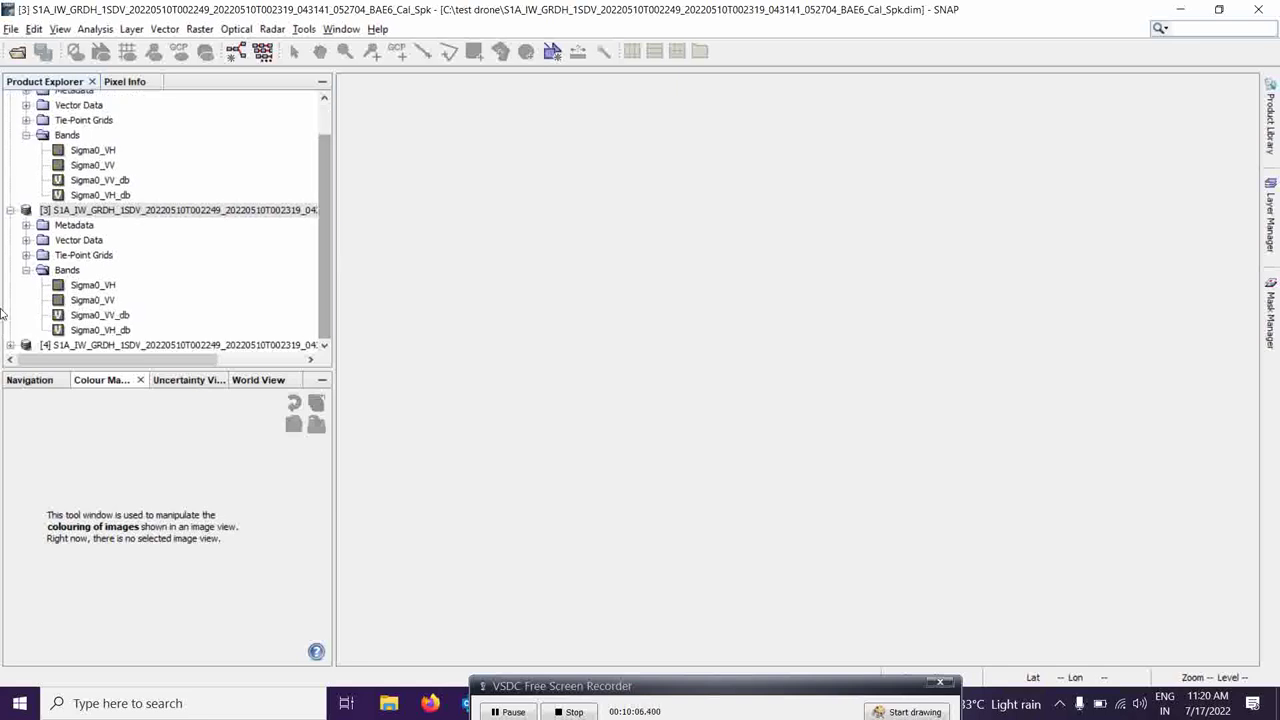
click(7, 210)
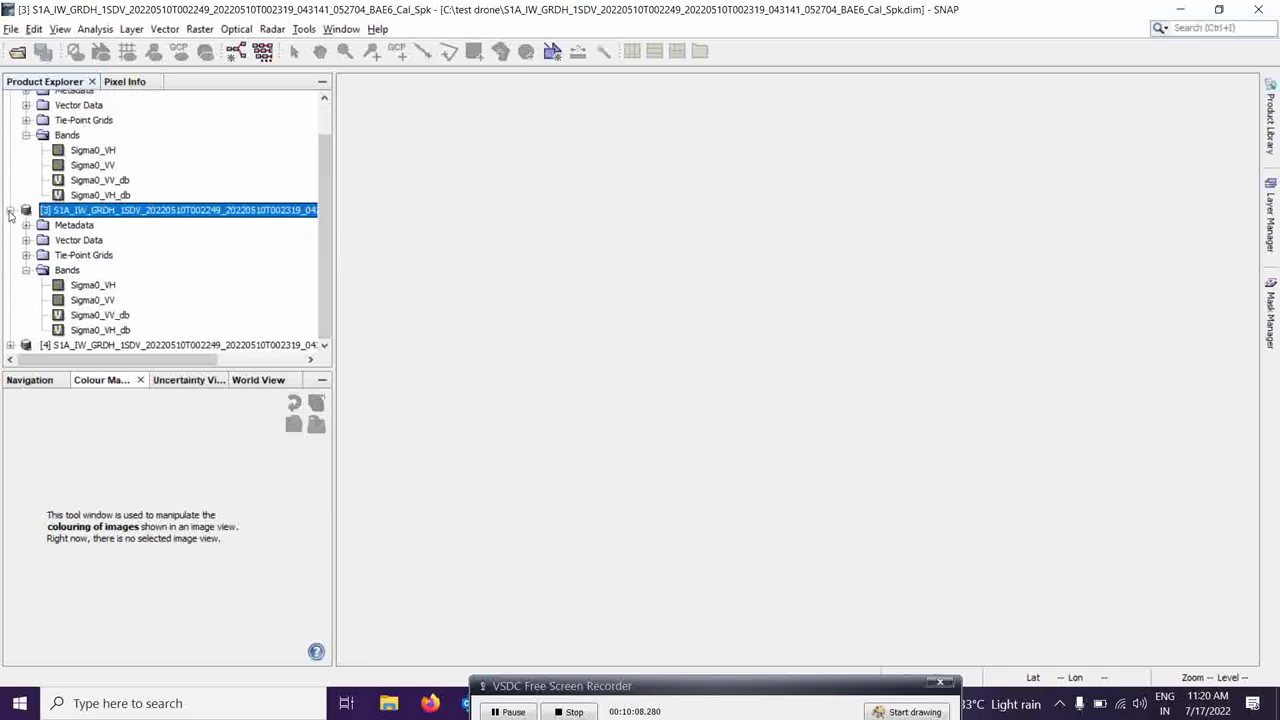
click(10, 210)
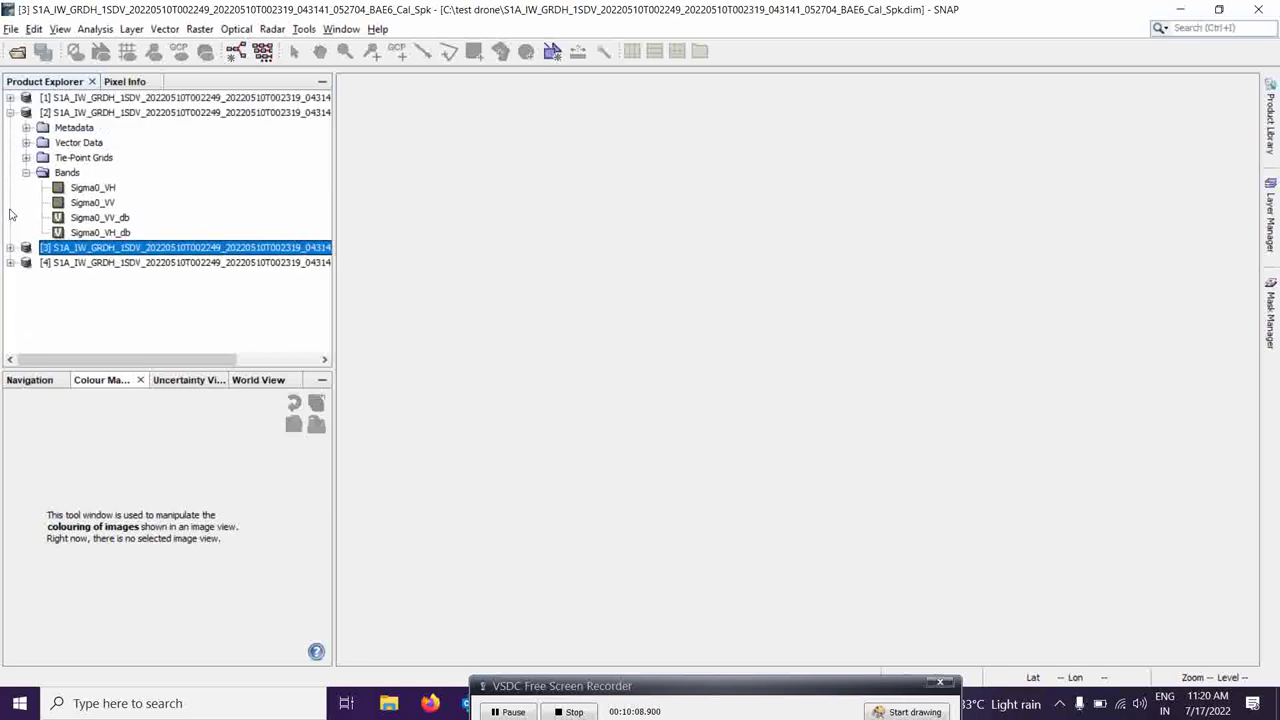
click(10, 262)
click(10, 112)
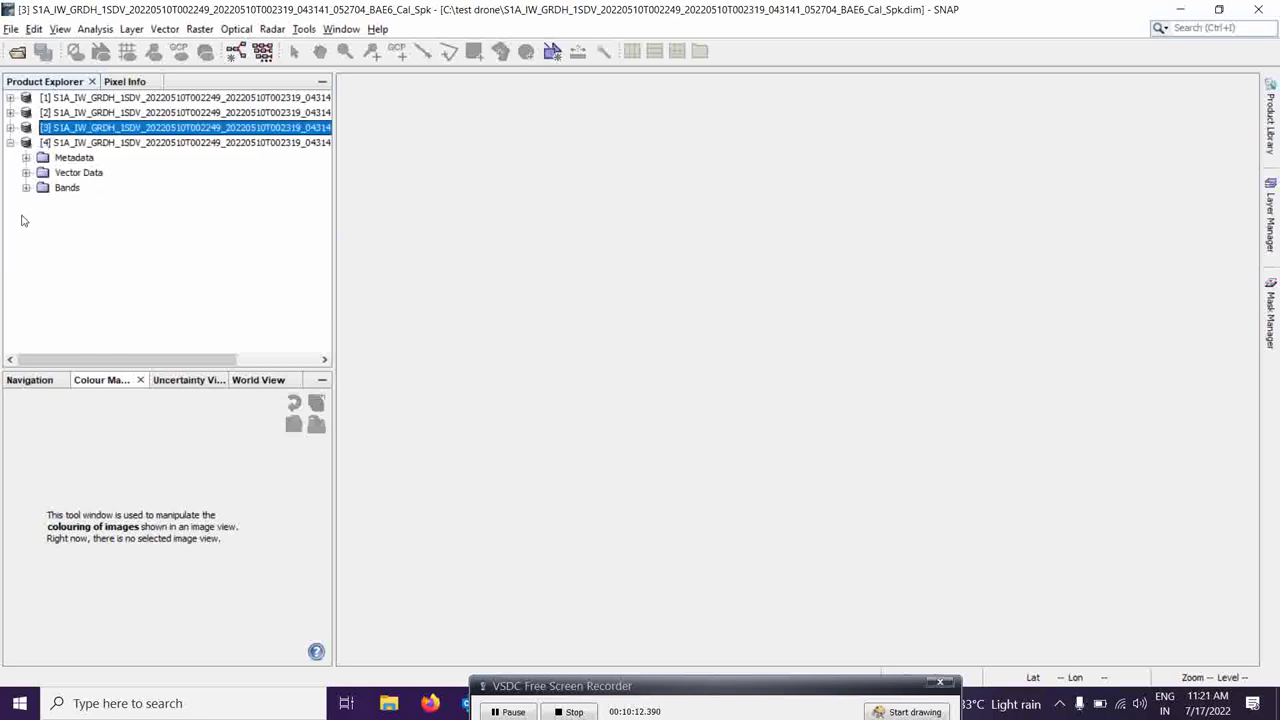
click(26, 188)
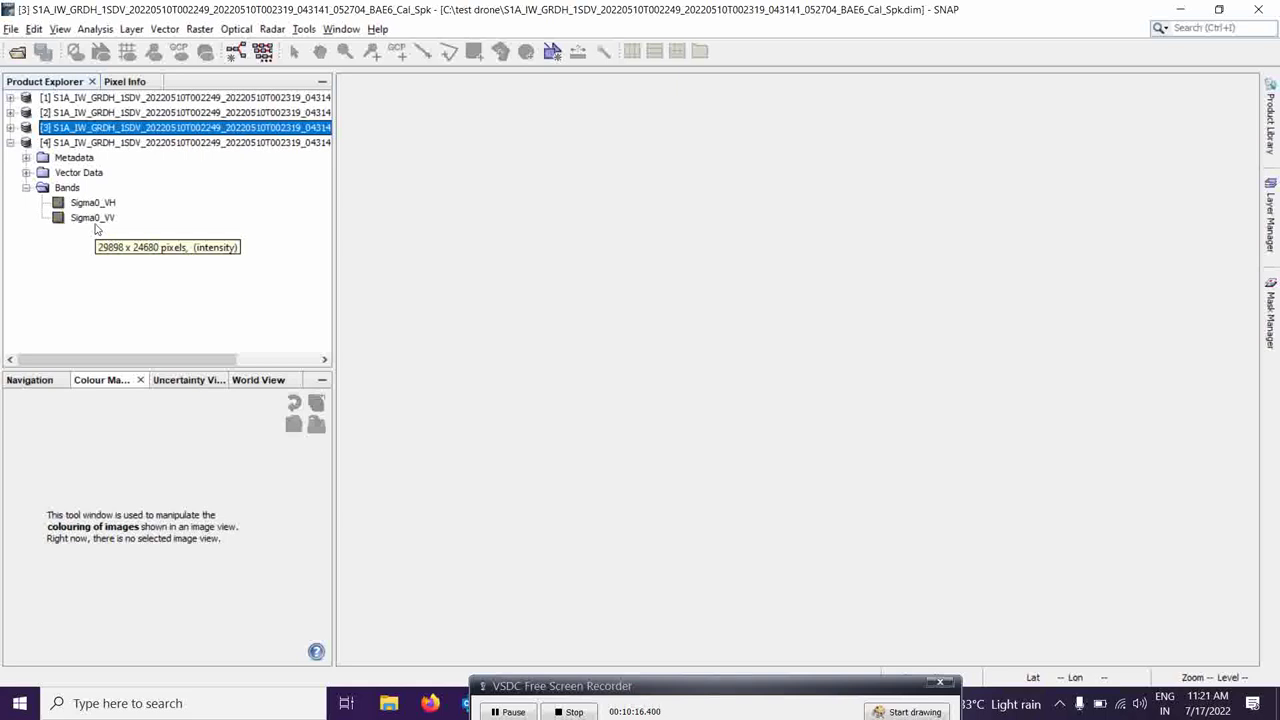
Convert Sigma0_VV and Sigma0_VH of the terrain-corrected product [4] to dB as new virtual bands.
right_click(99, 218)
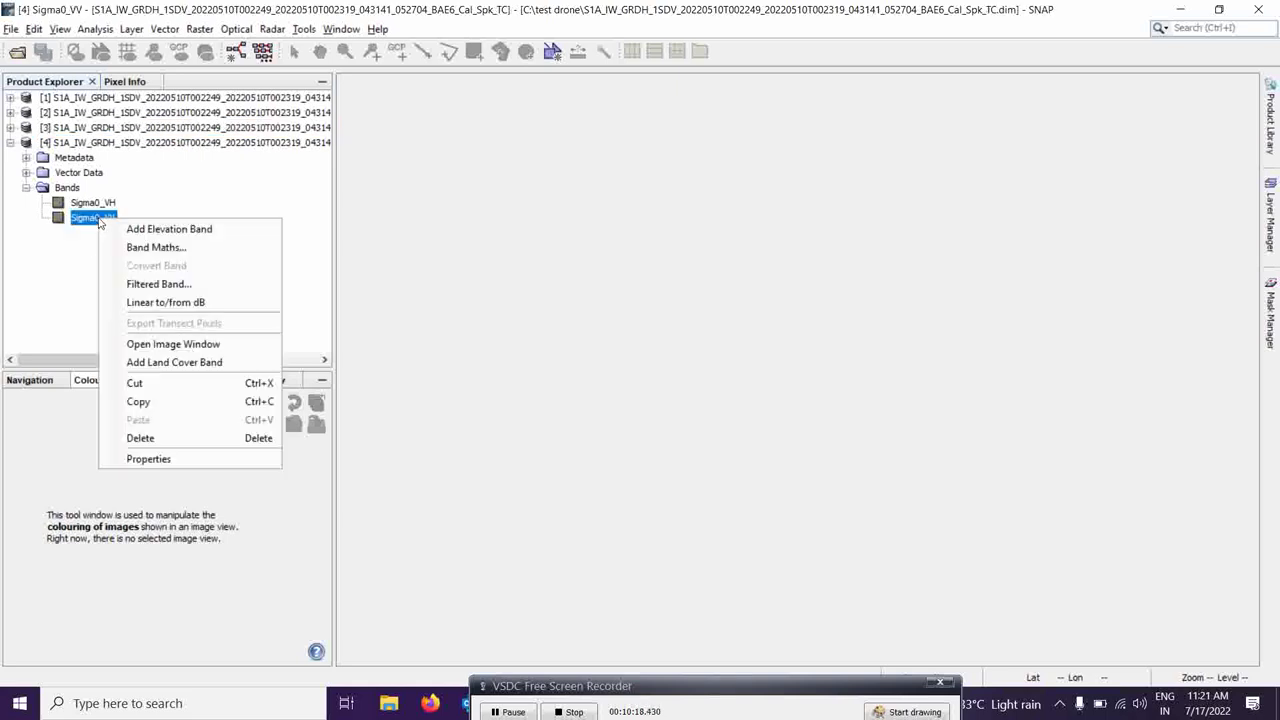
click(165, 302)
click(669, 392)
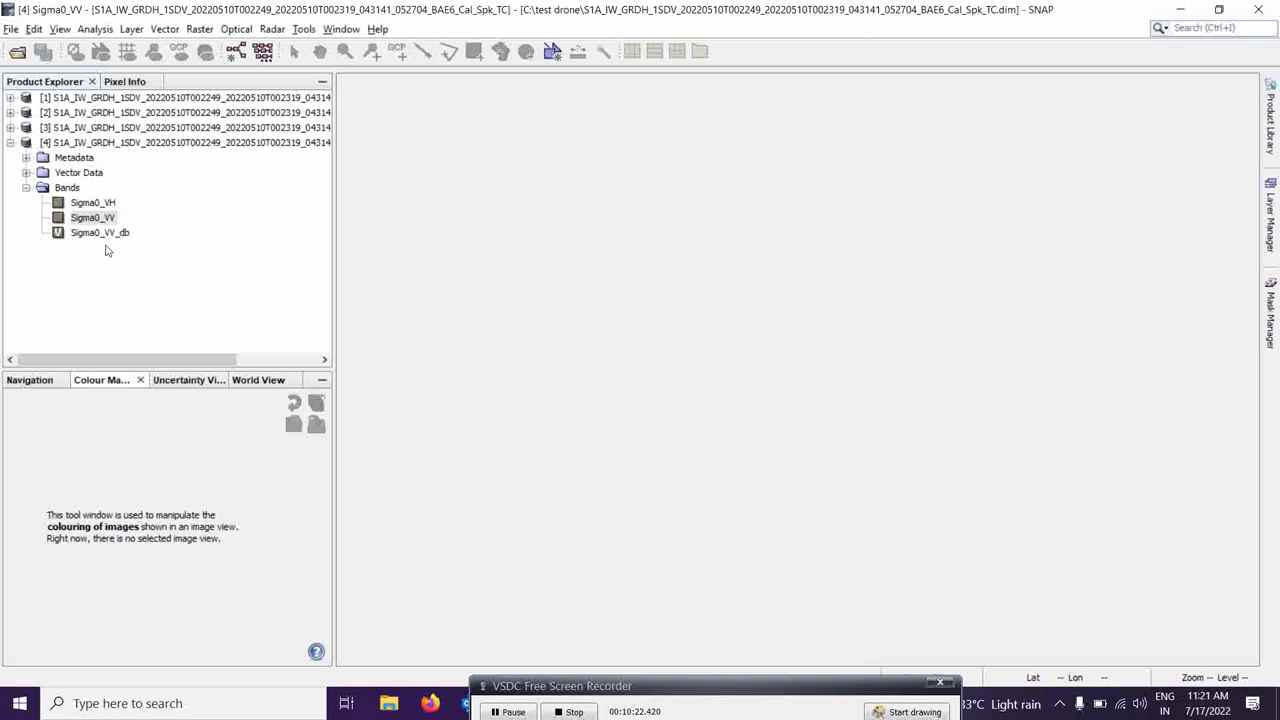
click(101, 204)
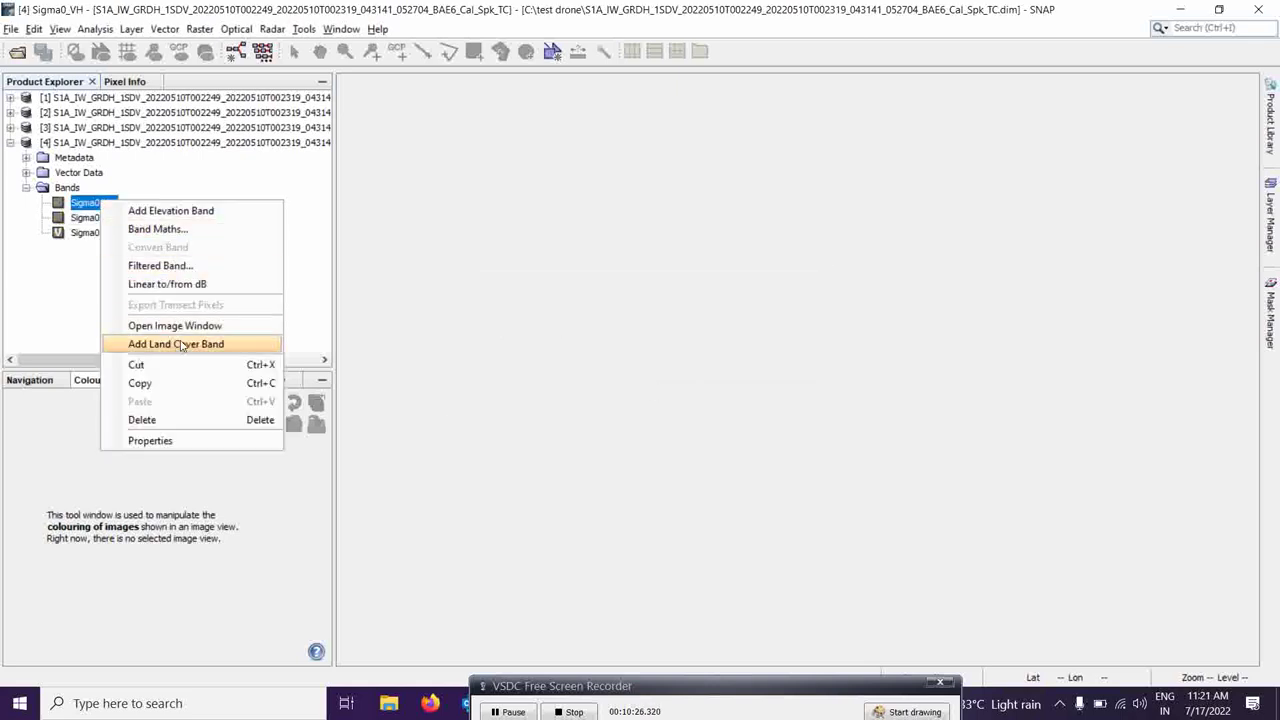
click(175, 284)
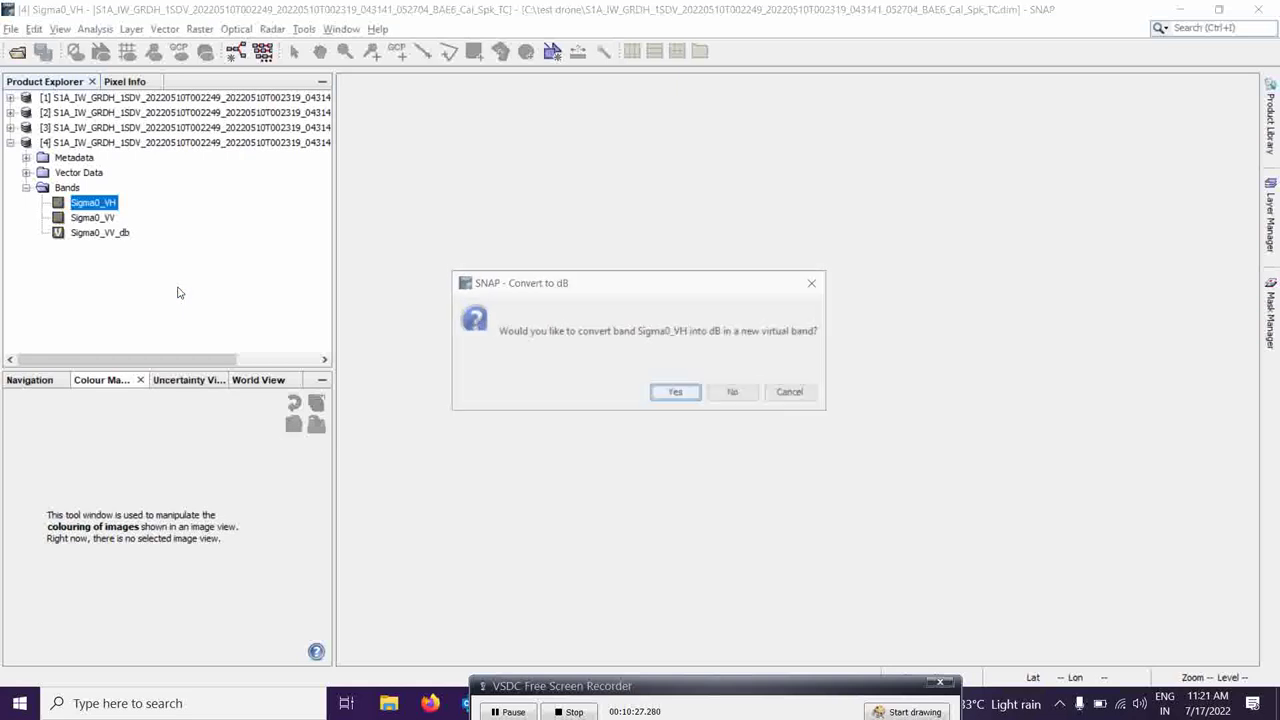
click(674, 393)
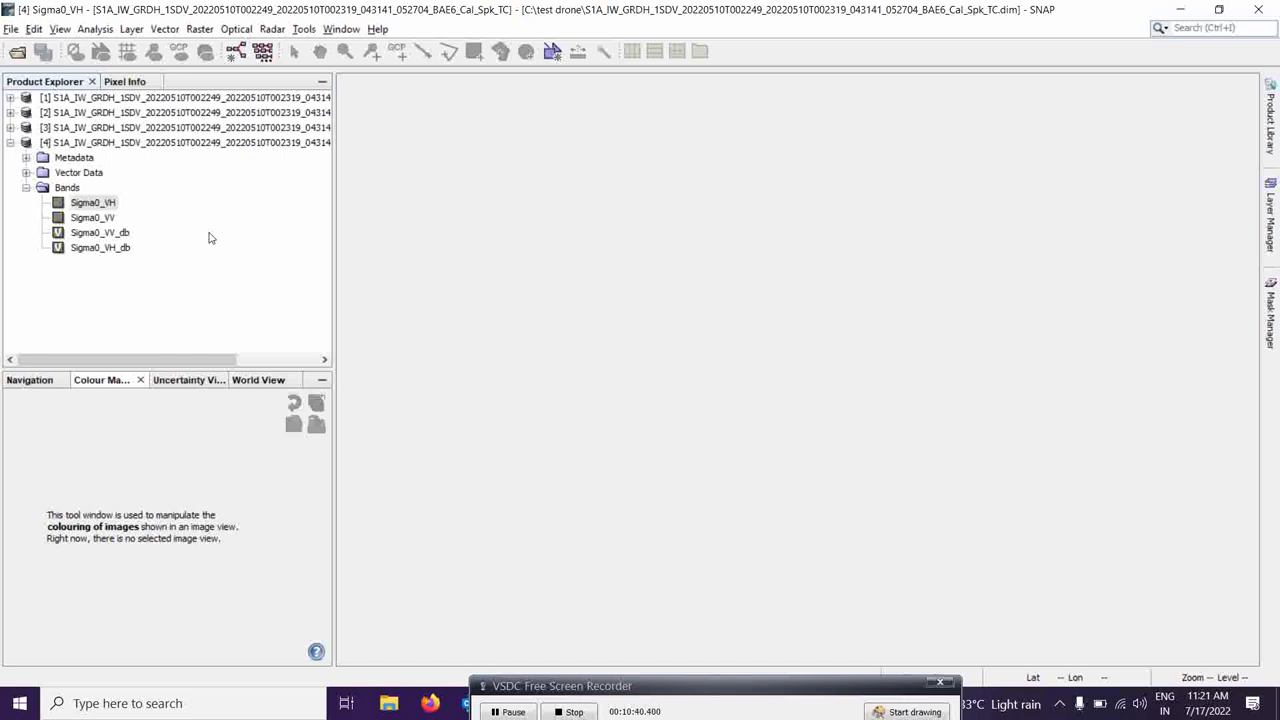
Convert the virtual bands Sigma0_VV_db and Sigma0_VH_db of product [4] into real bands and save the product.
right_click(120, 235)
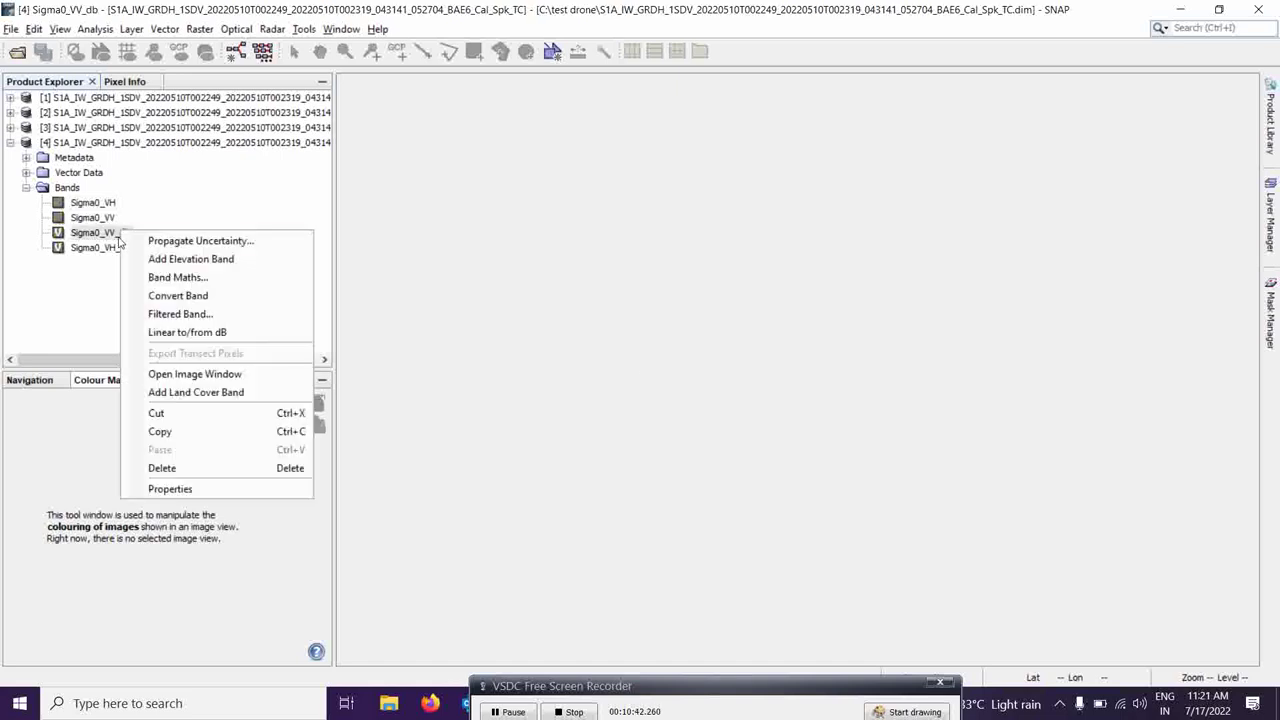
click(180, 295)
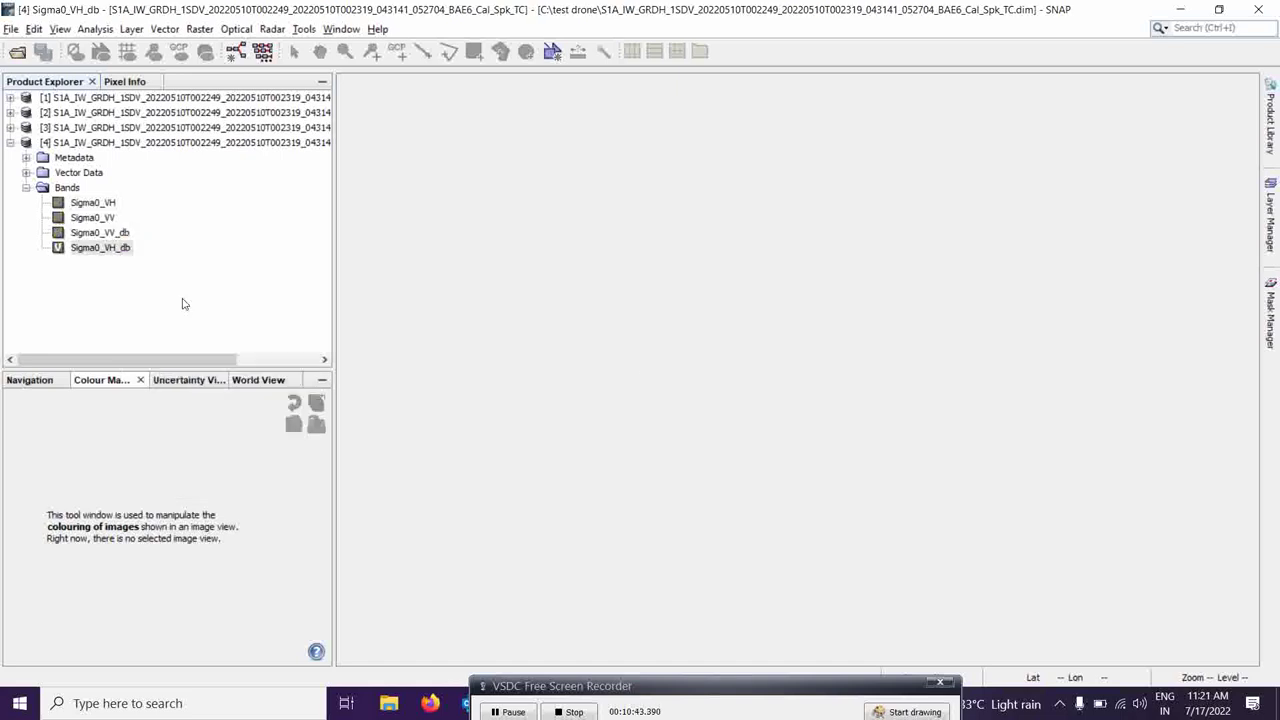
right_click(105, 248)
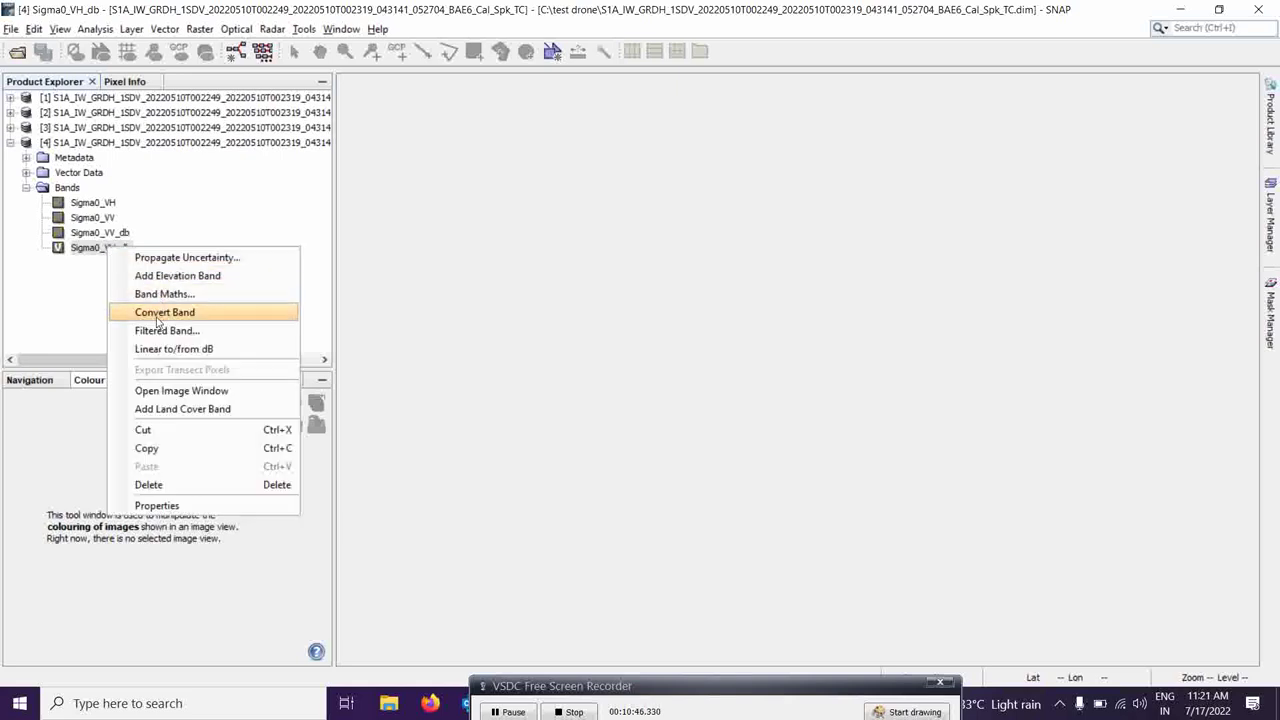
click(160, 313)
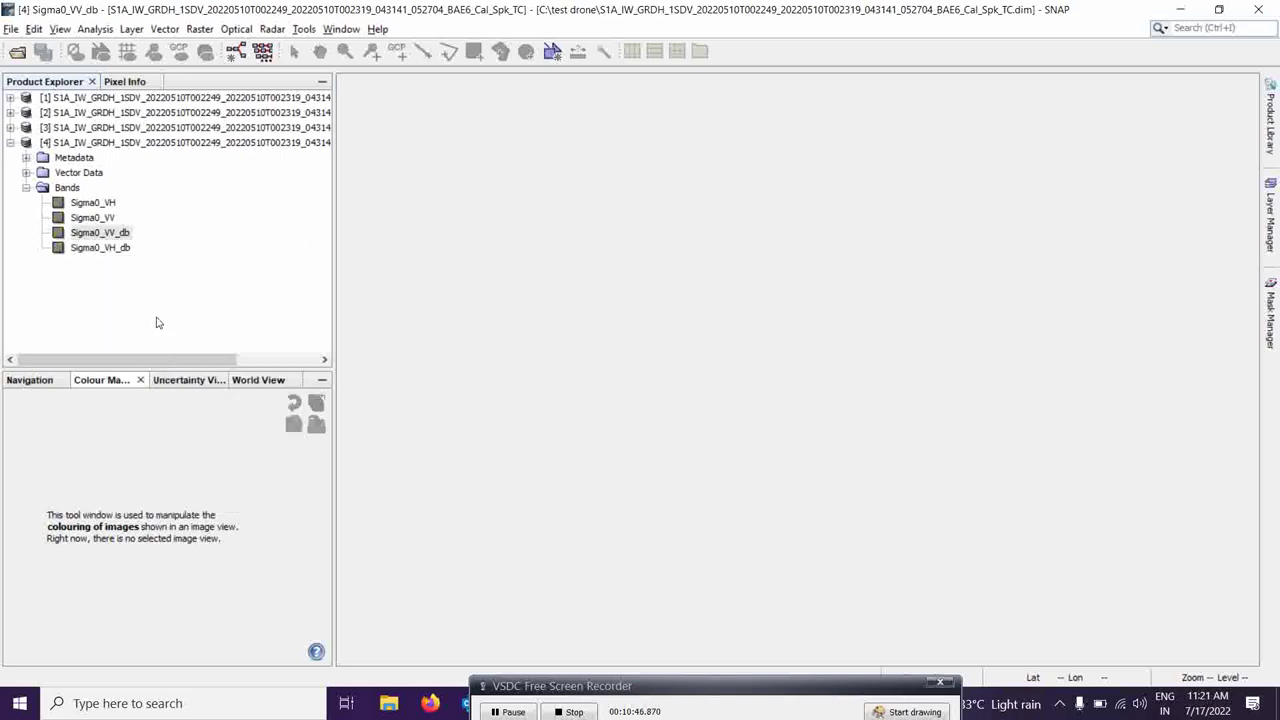
click(10, 30)
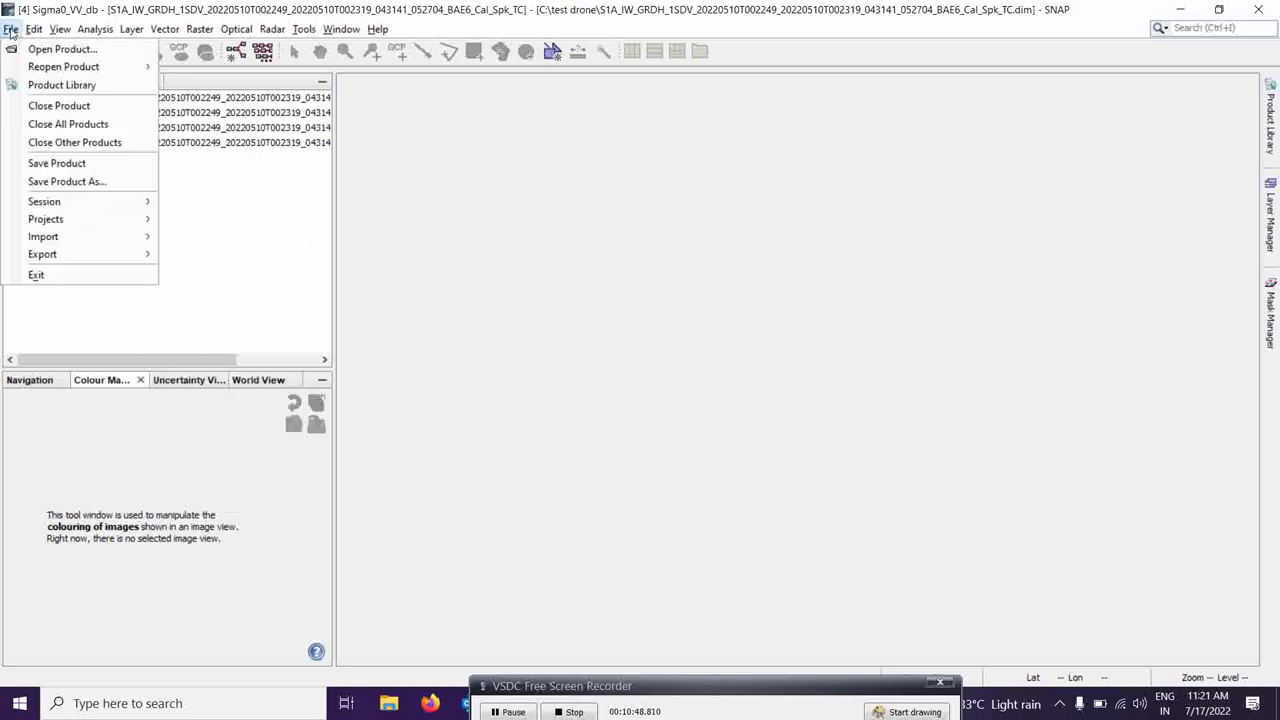
click(44, 165)
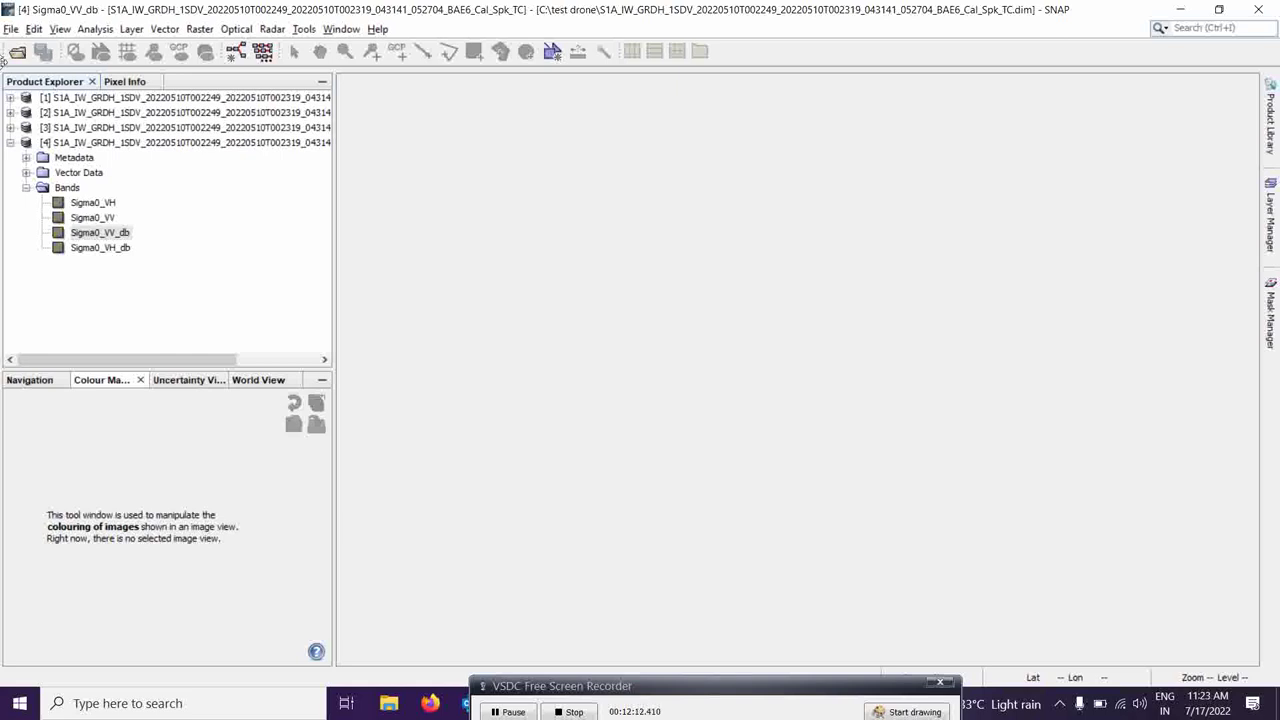
click(89, 31)
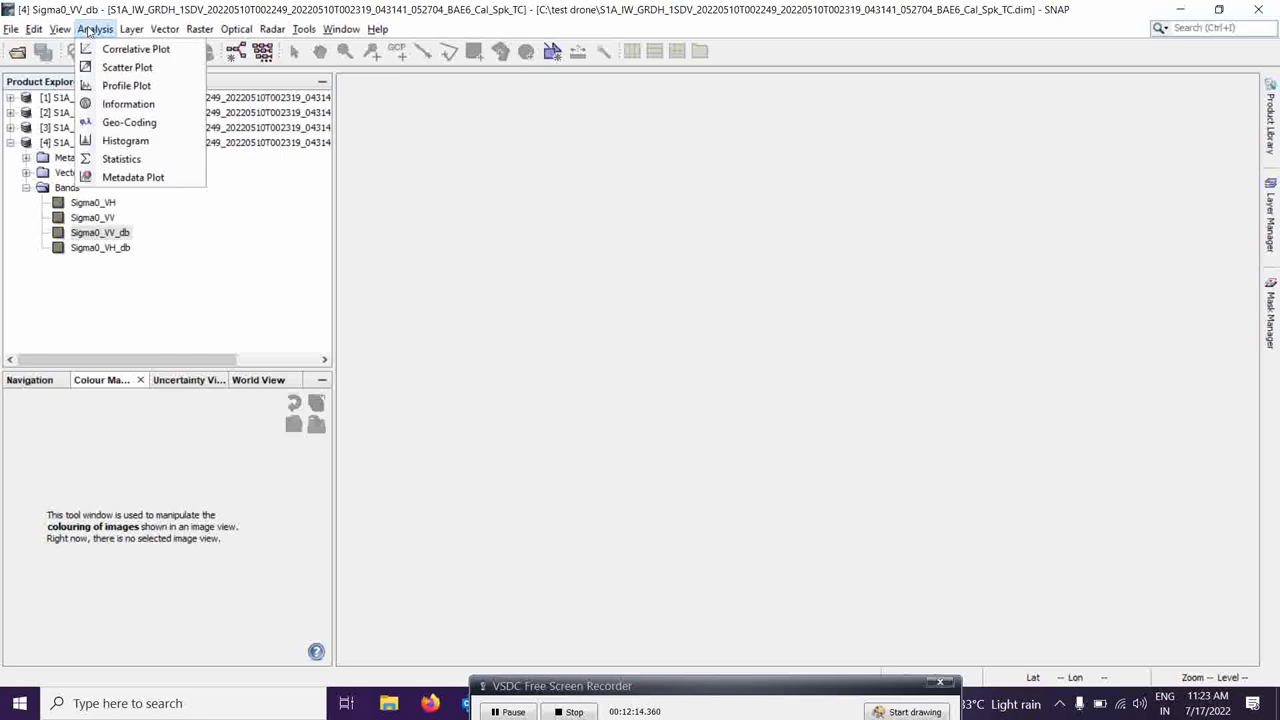
mouse_move(34, 29)
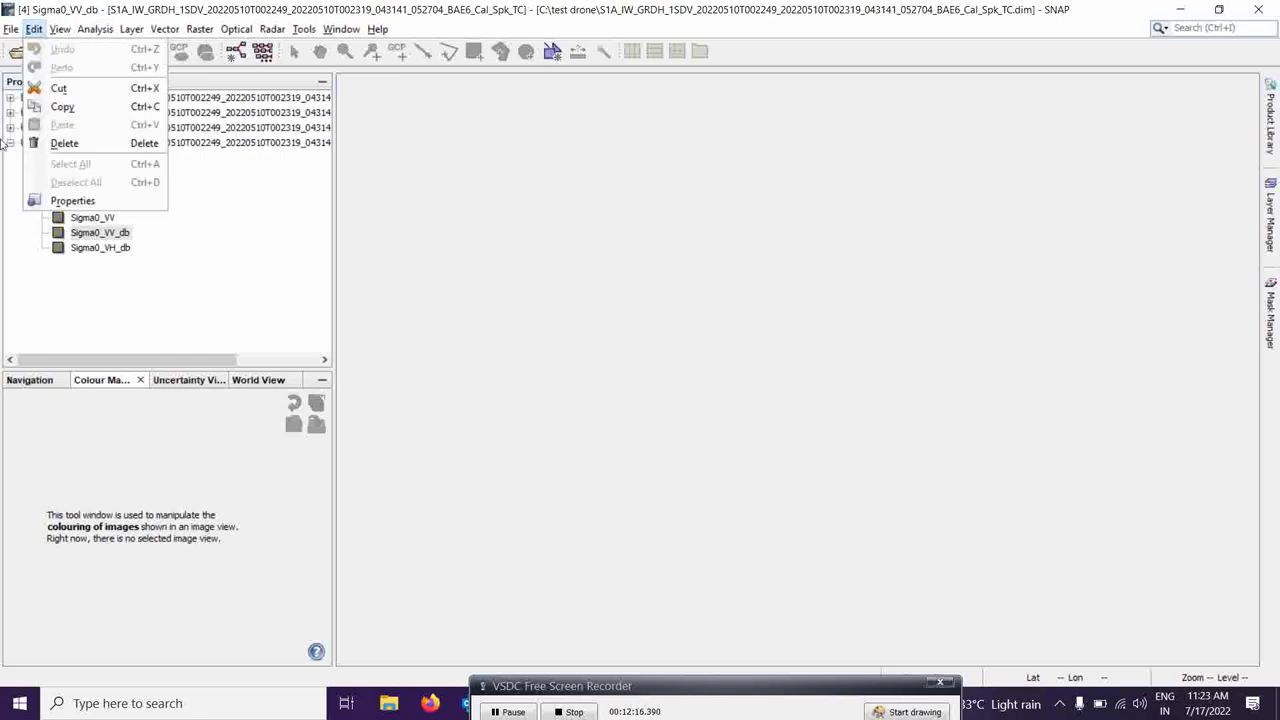
click(106, 253)
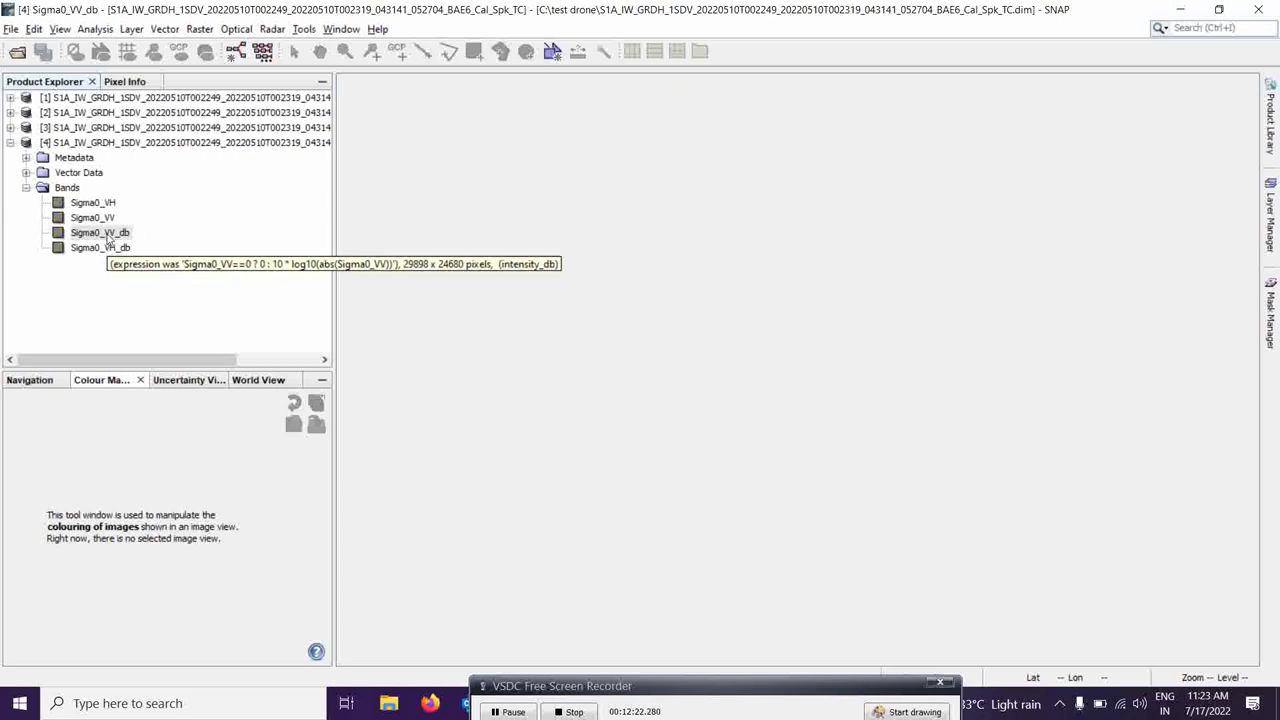
Open the Sigma0_VV_db band of product [4] as an image and enlarge the river and coast area.
double_click(100, 233)
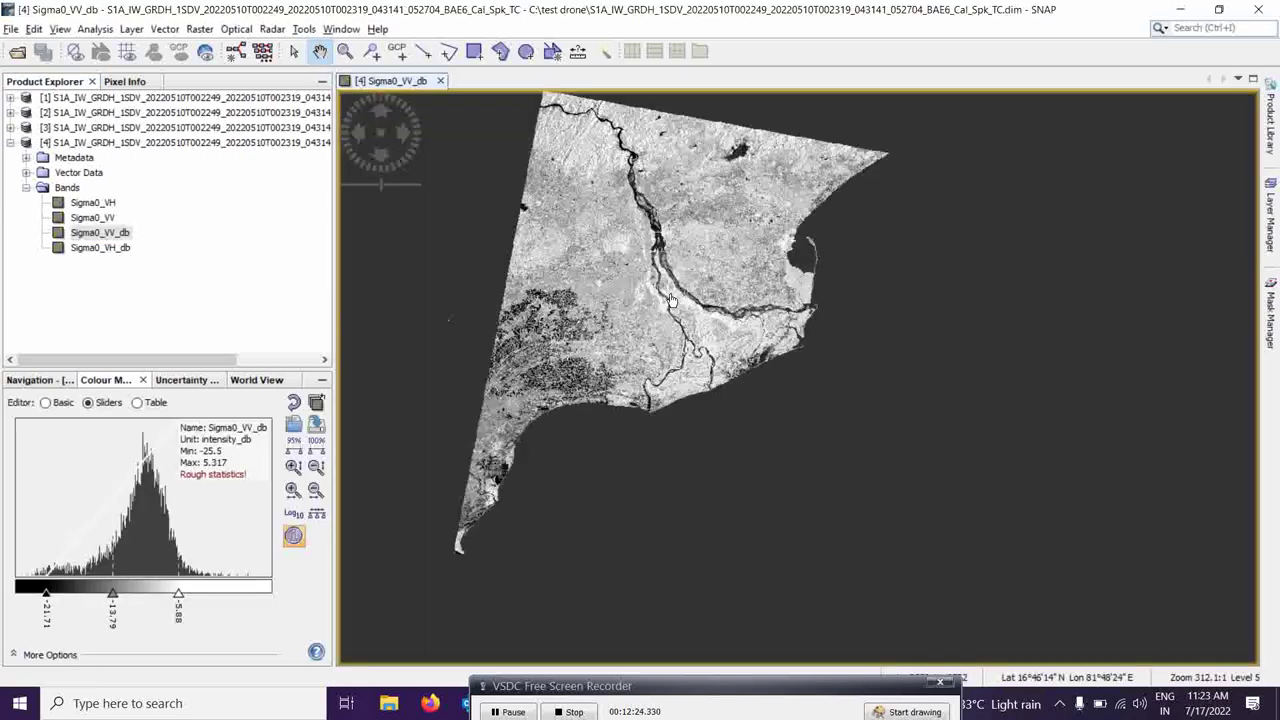
scroll(671, 300, up, 3)
scroll(1010, 297, up, 2)
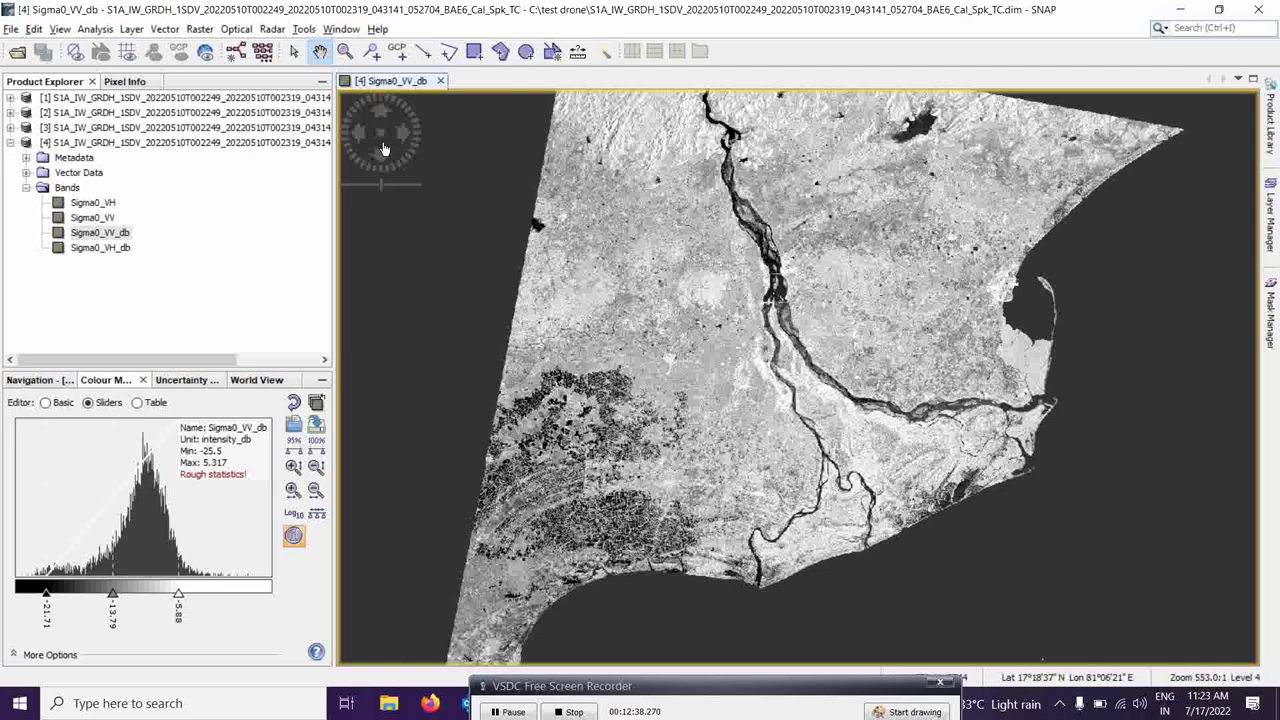
Compute the histogram of the Sigma0_VV_db band with 512 bins and place its window over the lower part of the image.
click(100, 30)
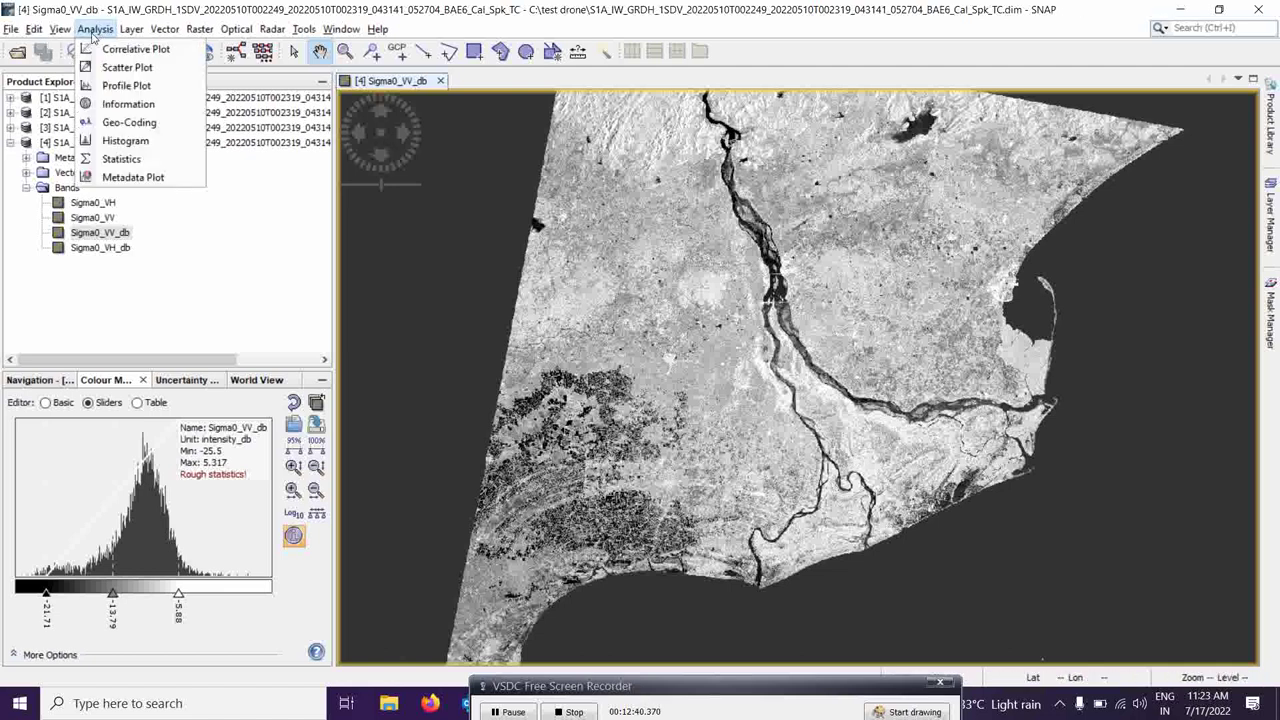
click(170, 150)
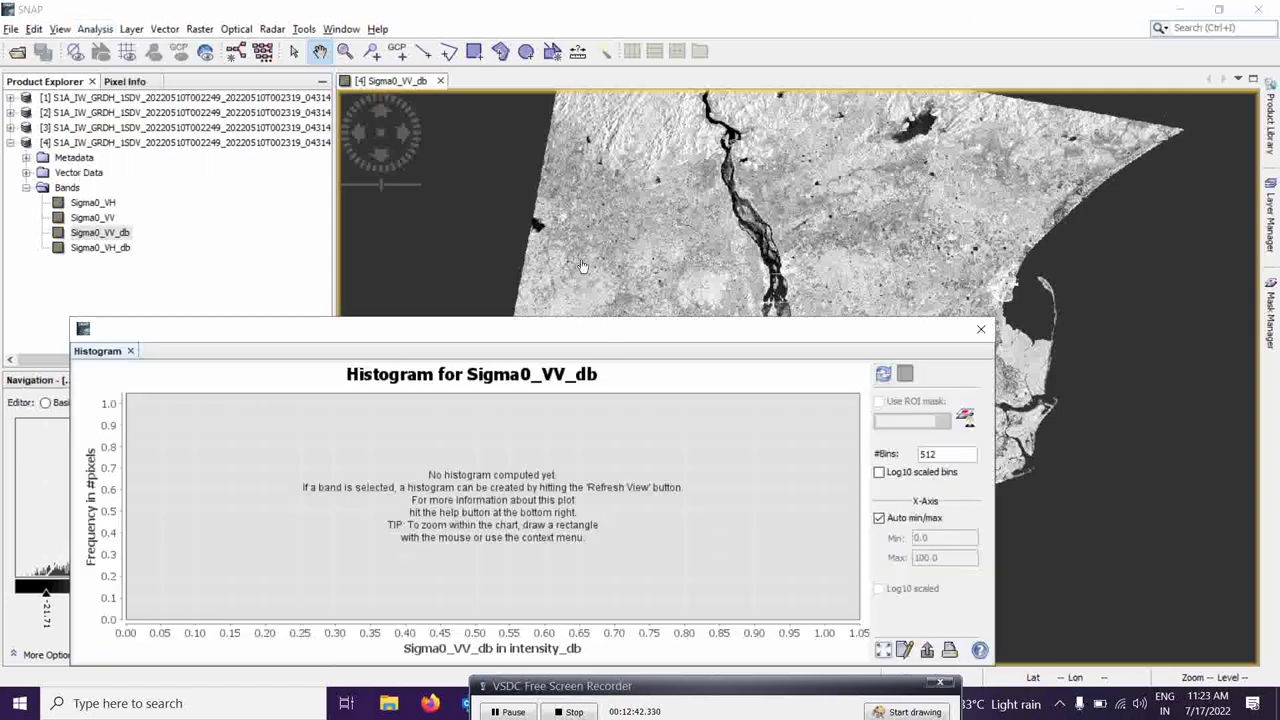
drag(608, 331, 851, 242)
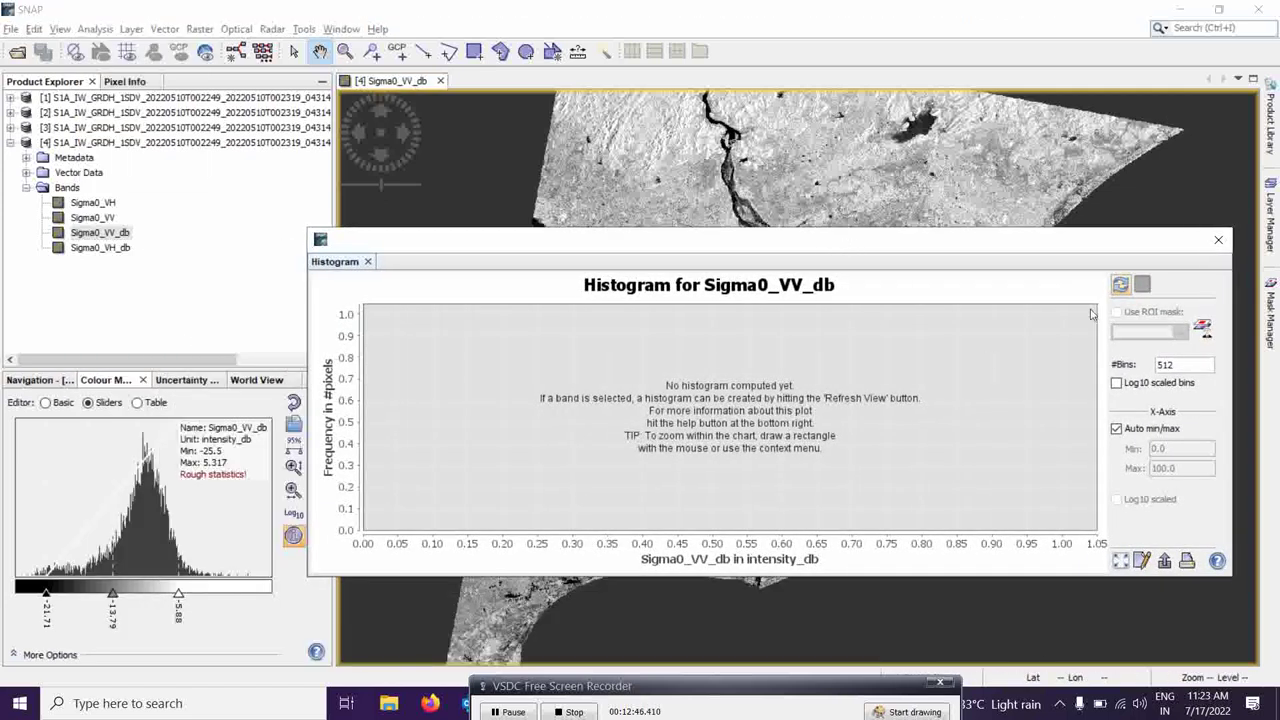
click(1120, 284)
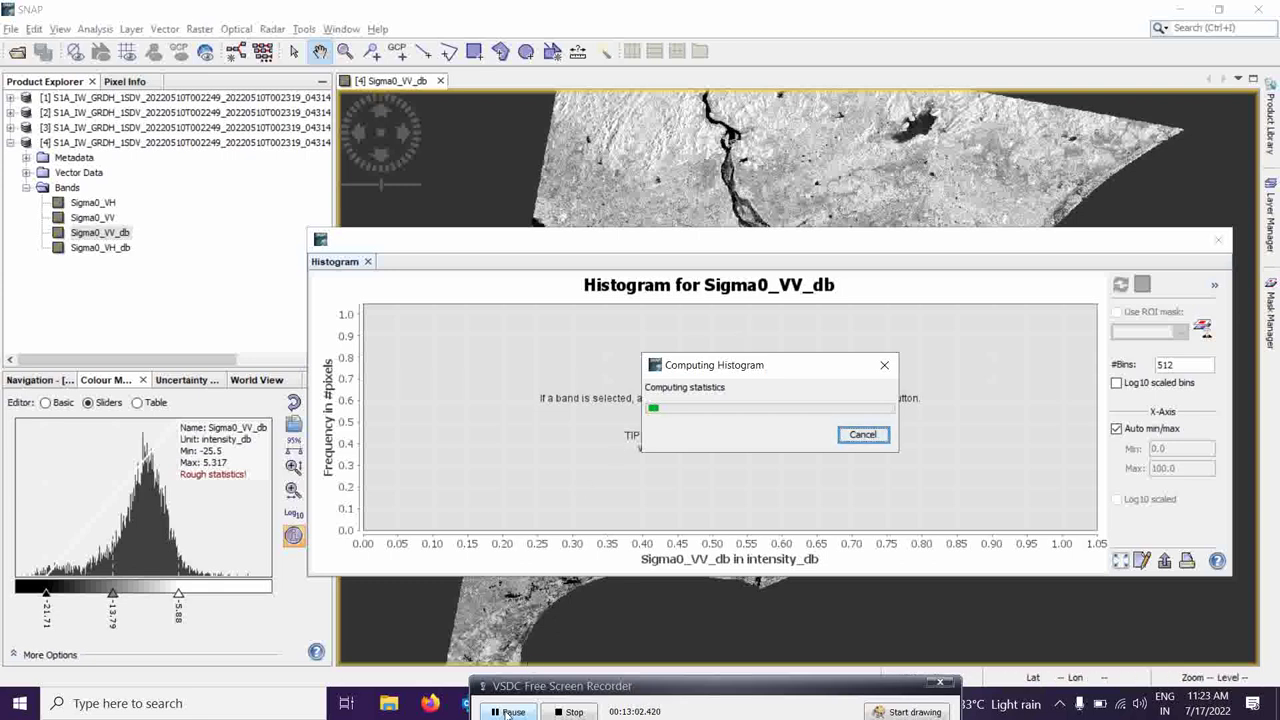
click(510, 713)
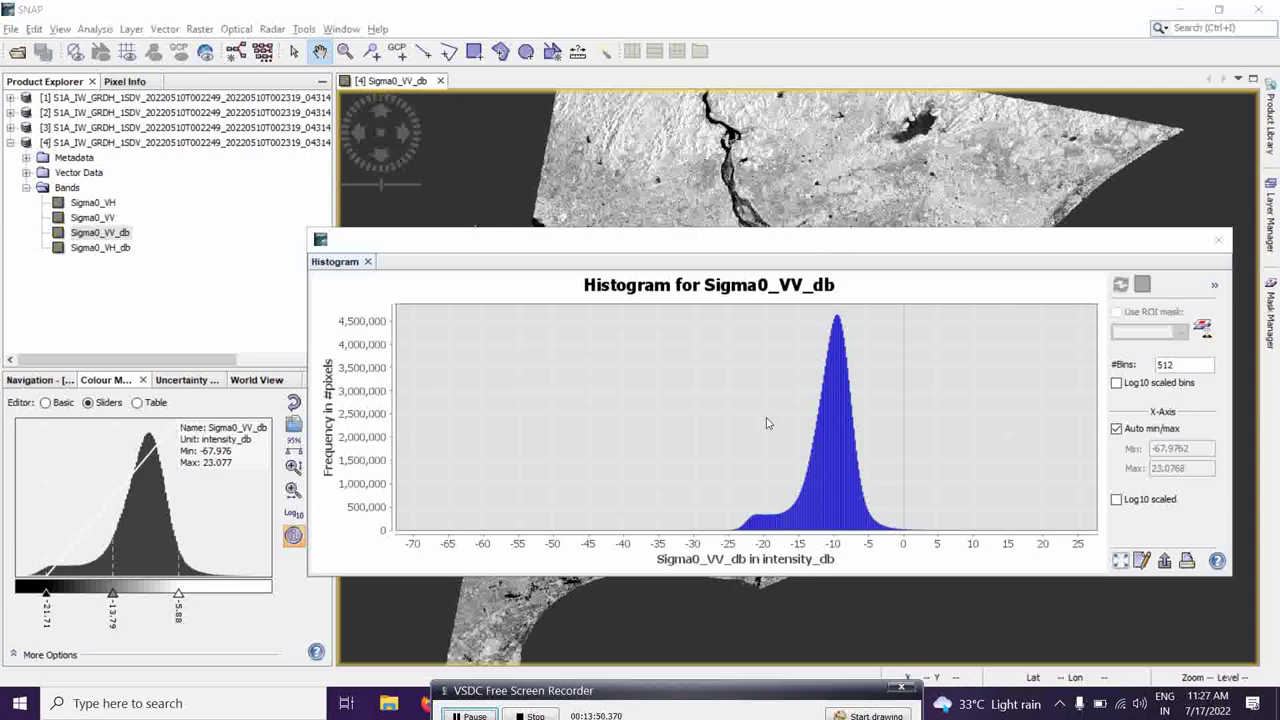
drag(722, 246, 664, 311)
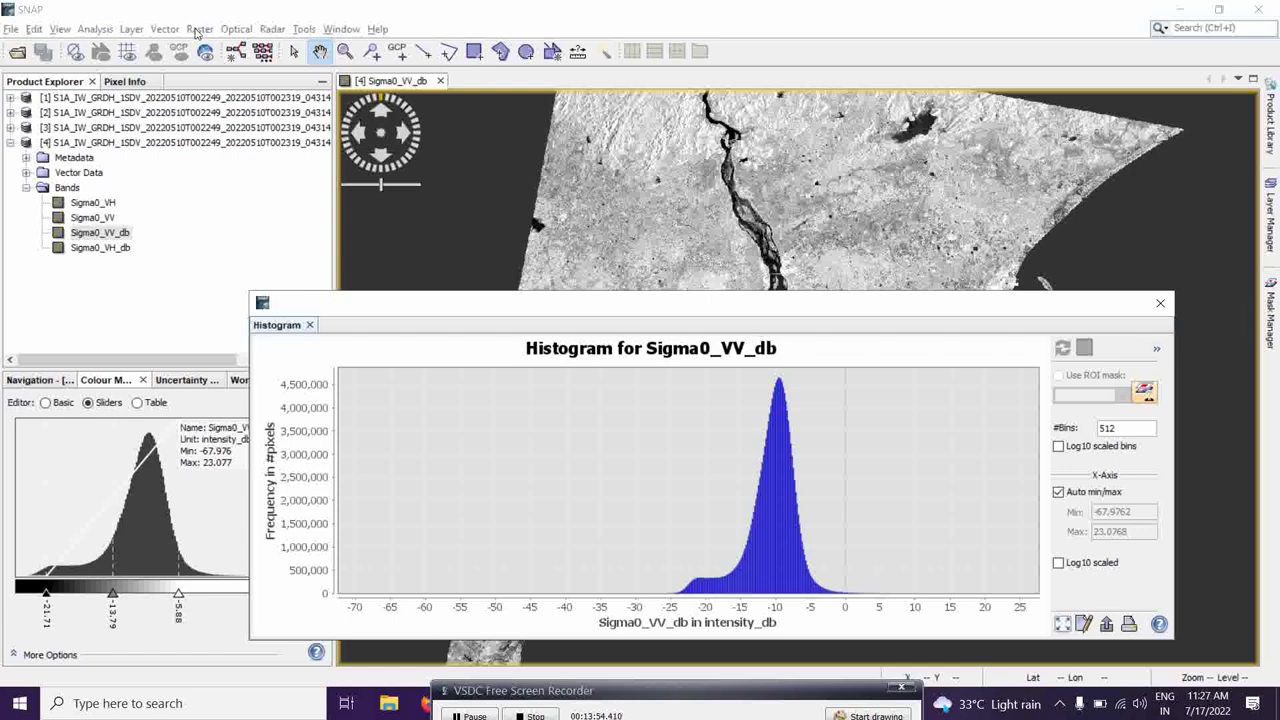
Start a Band Maths band named "Water 1" with the terrain-corrected product [4] as target.
click(199, 28)
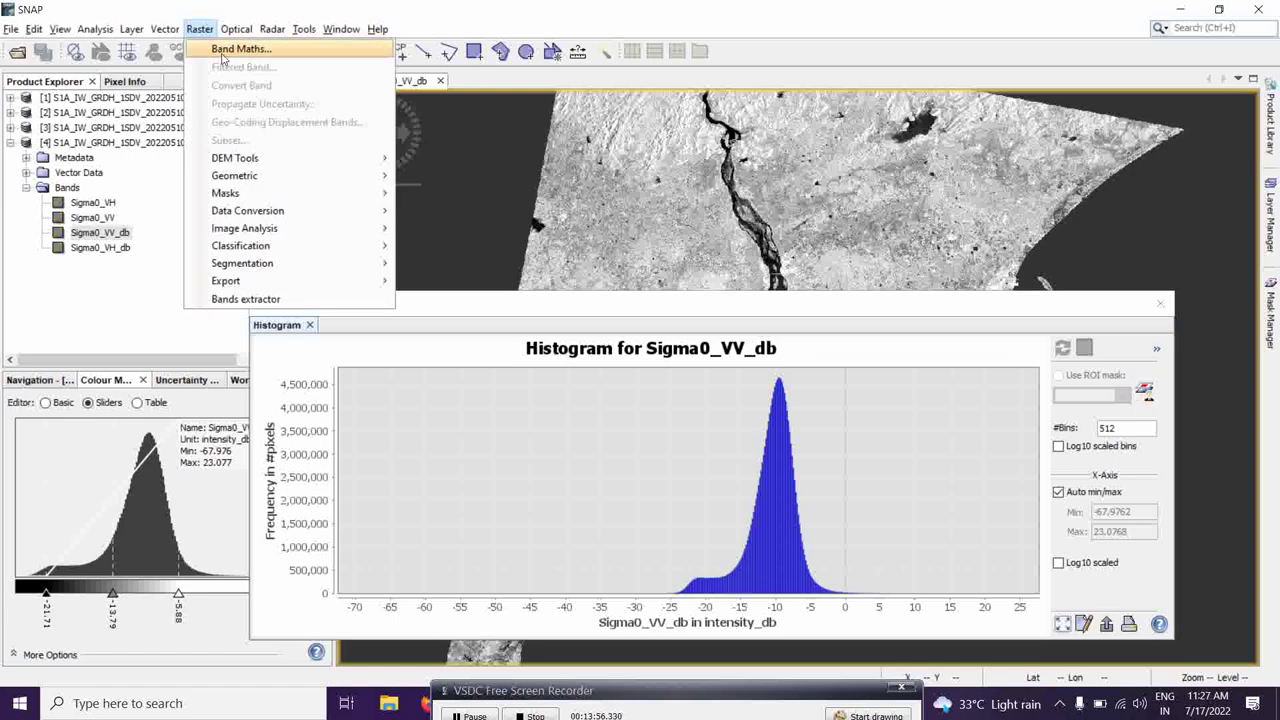
click(224, 52)
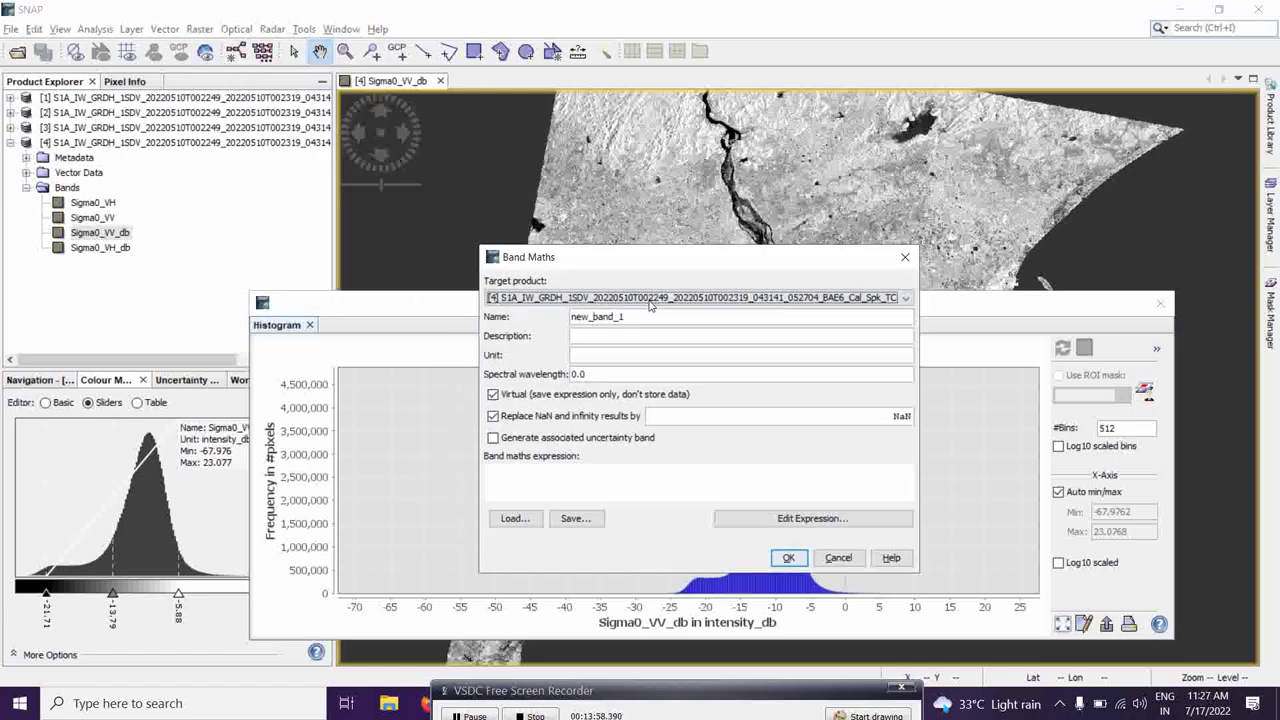
key(Tab)
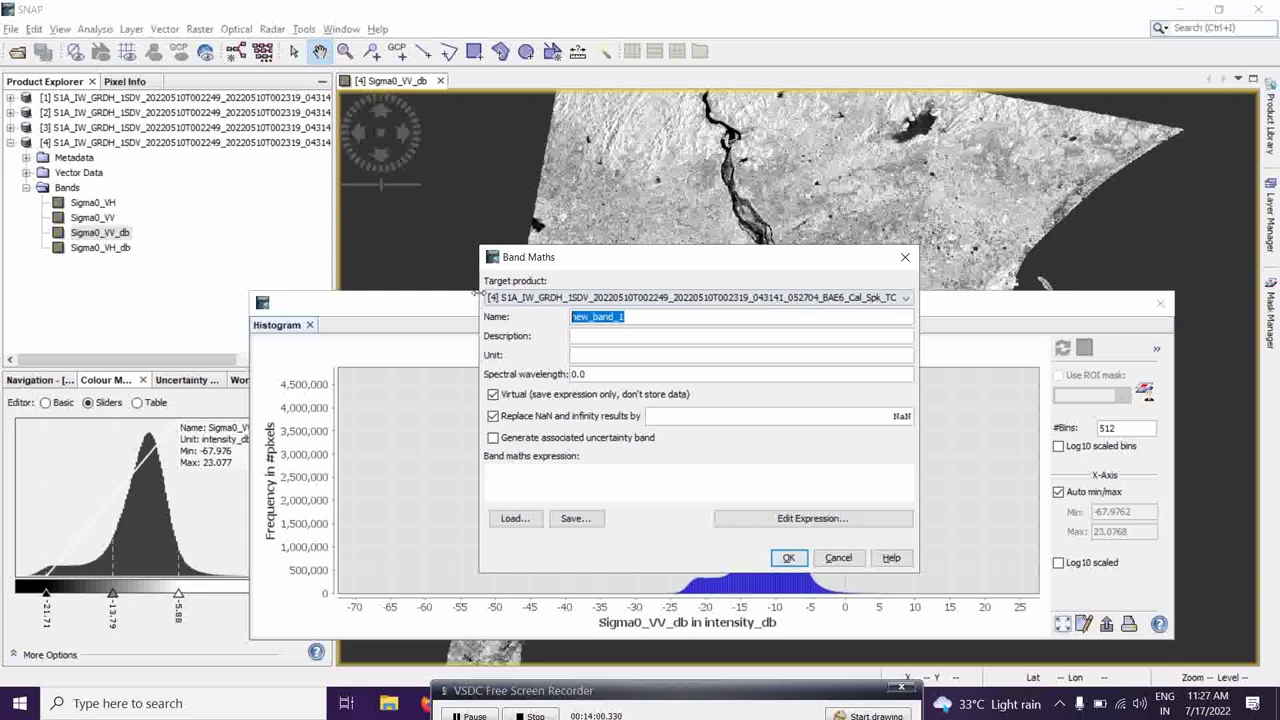
text(Water 1)
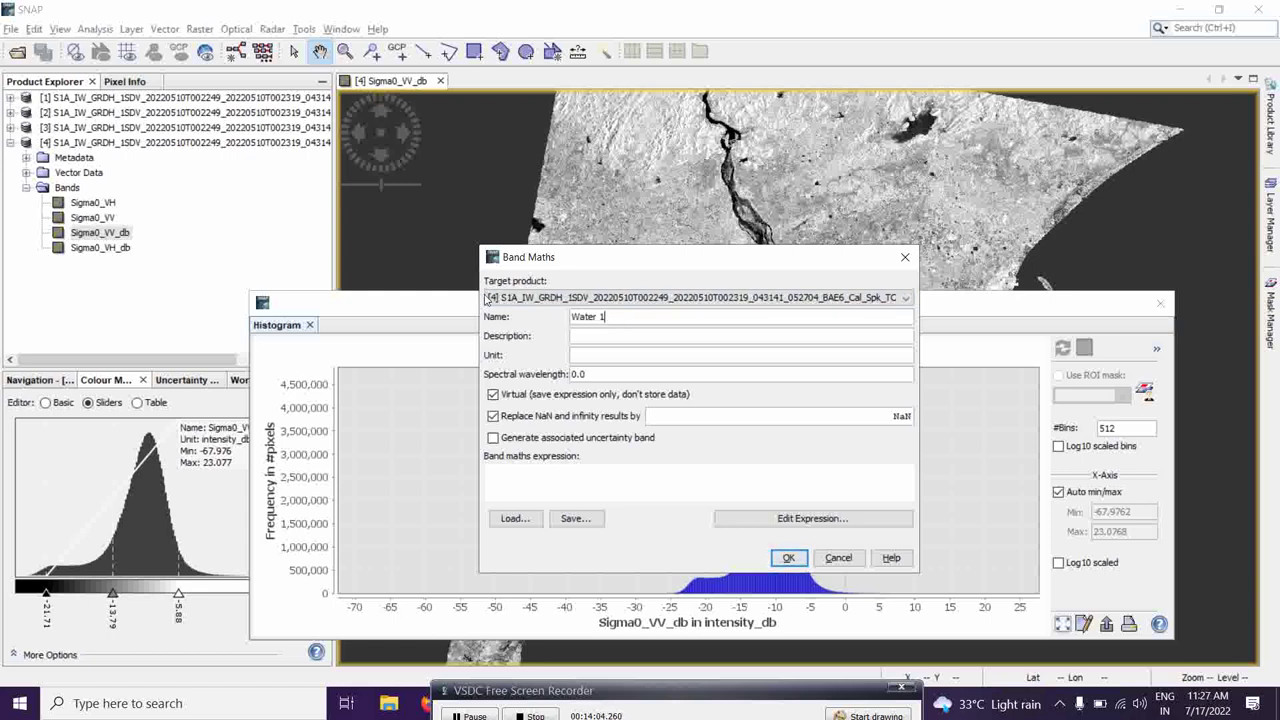
Set the Band Maths expression to Sigma0_VV_db < -20, create the virtual band, and shift the histogram window to uncover its image.
click(800, 518)
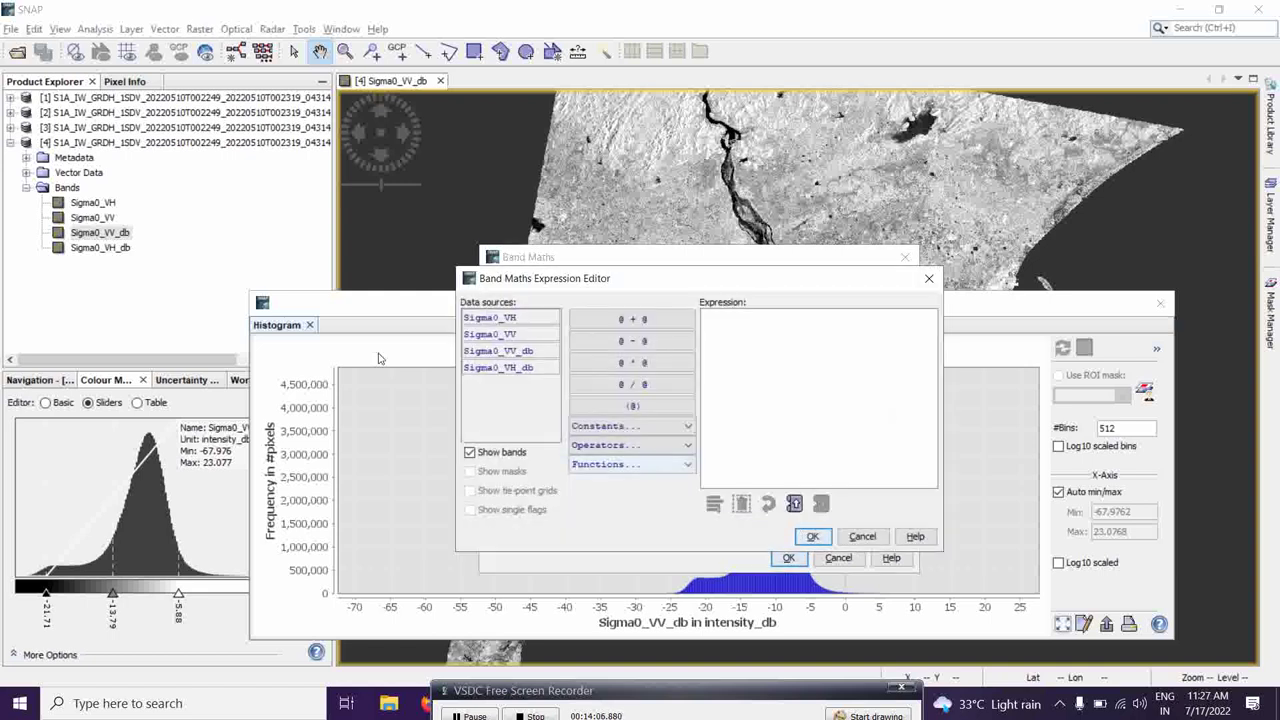
click(510, 351)
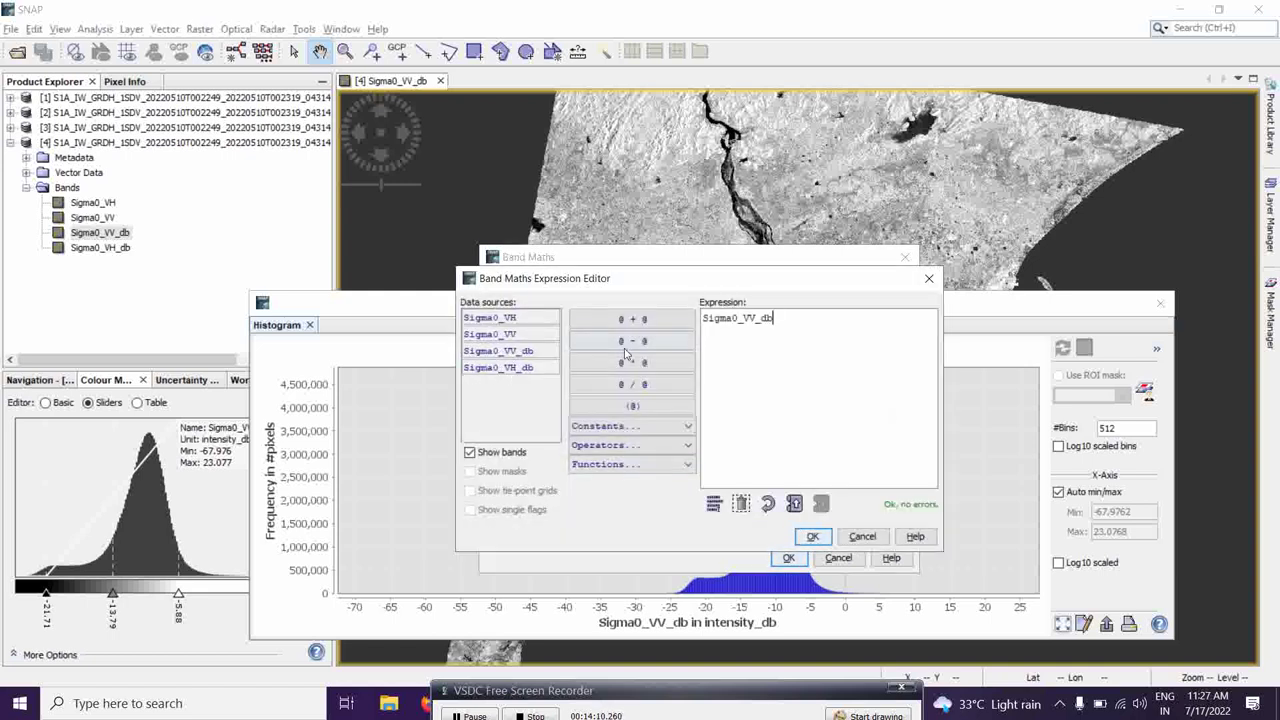
click(625, 445)
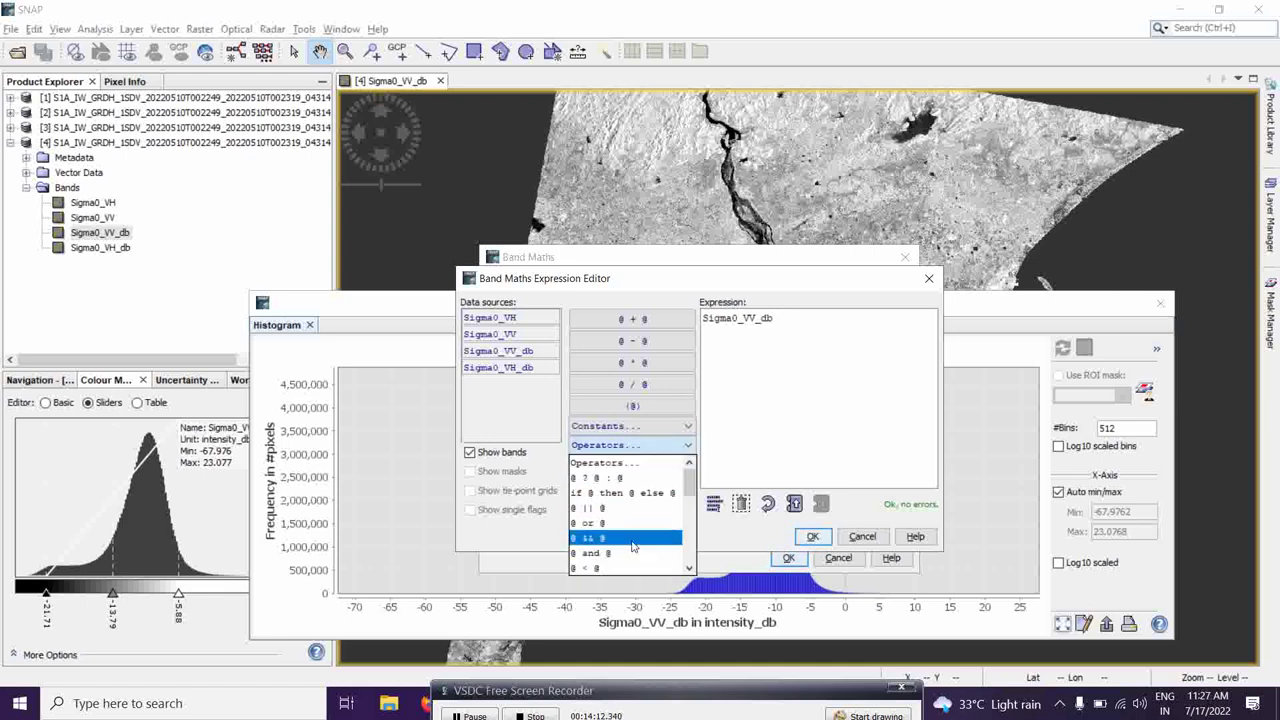
click(616, 568)
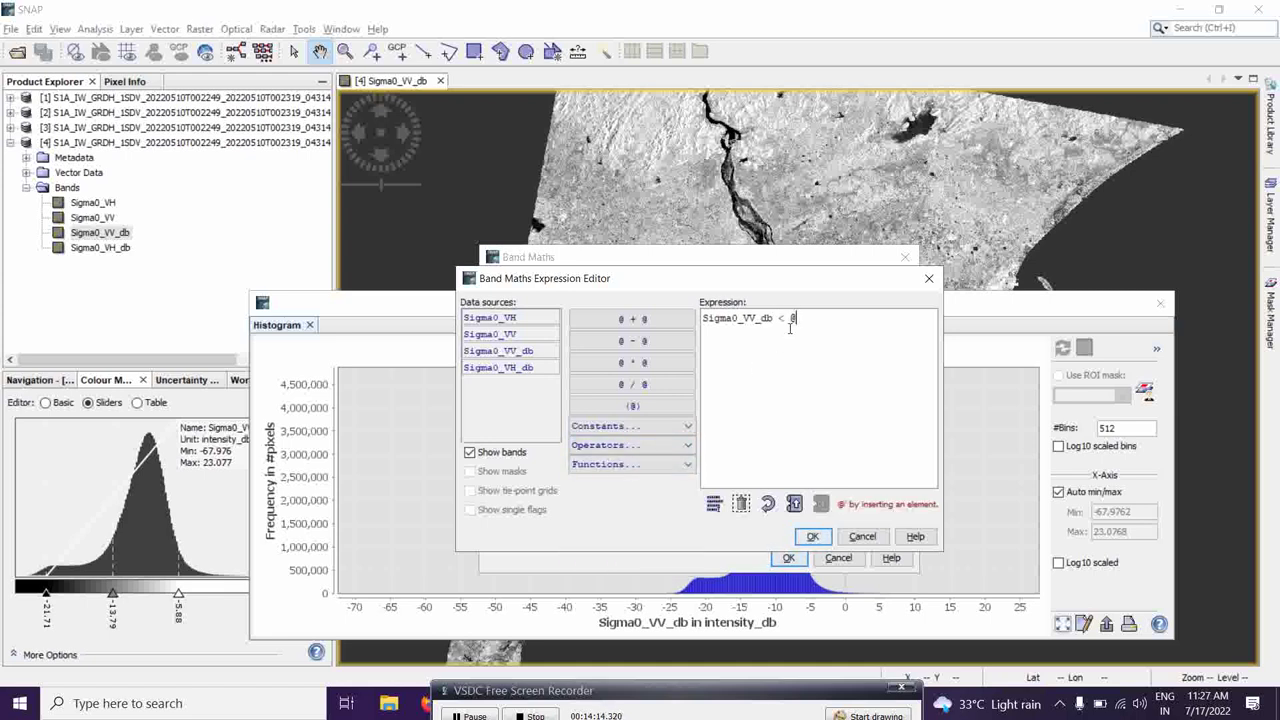
text(-20)
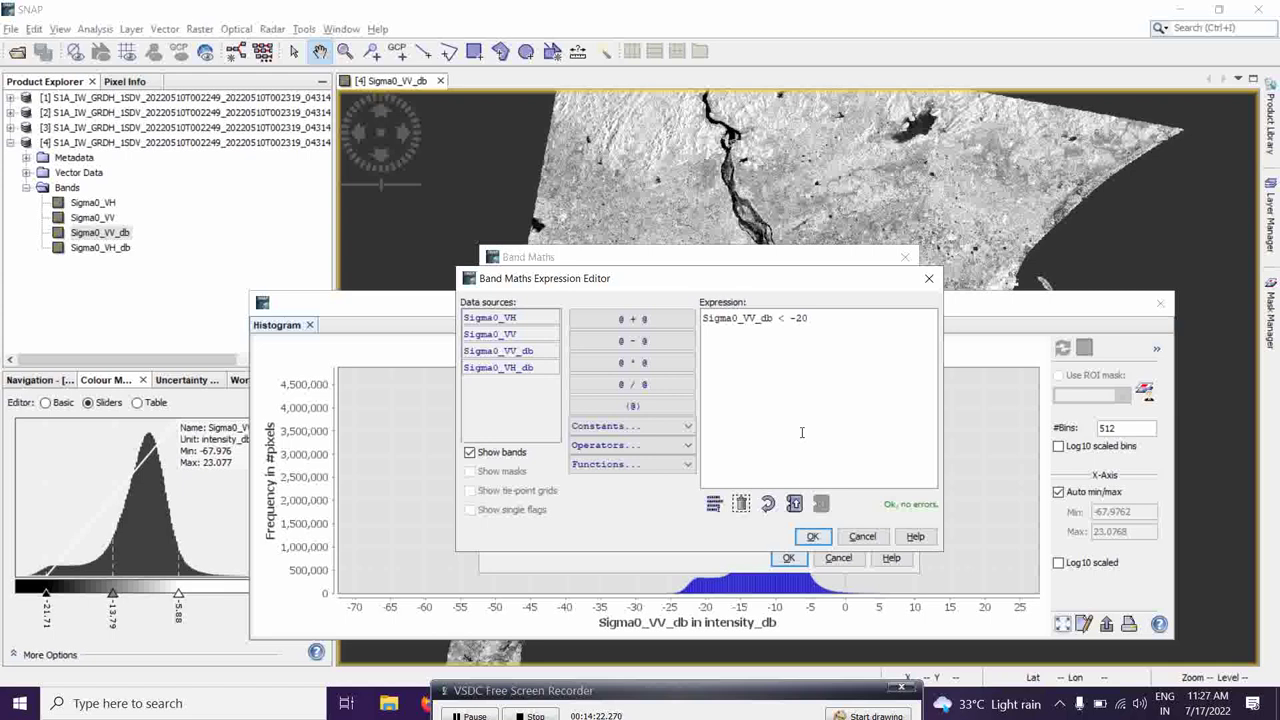
click(812, 537)
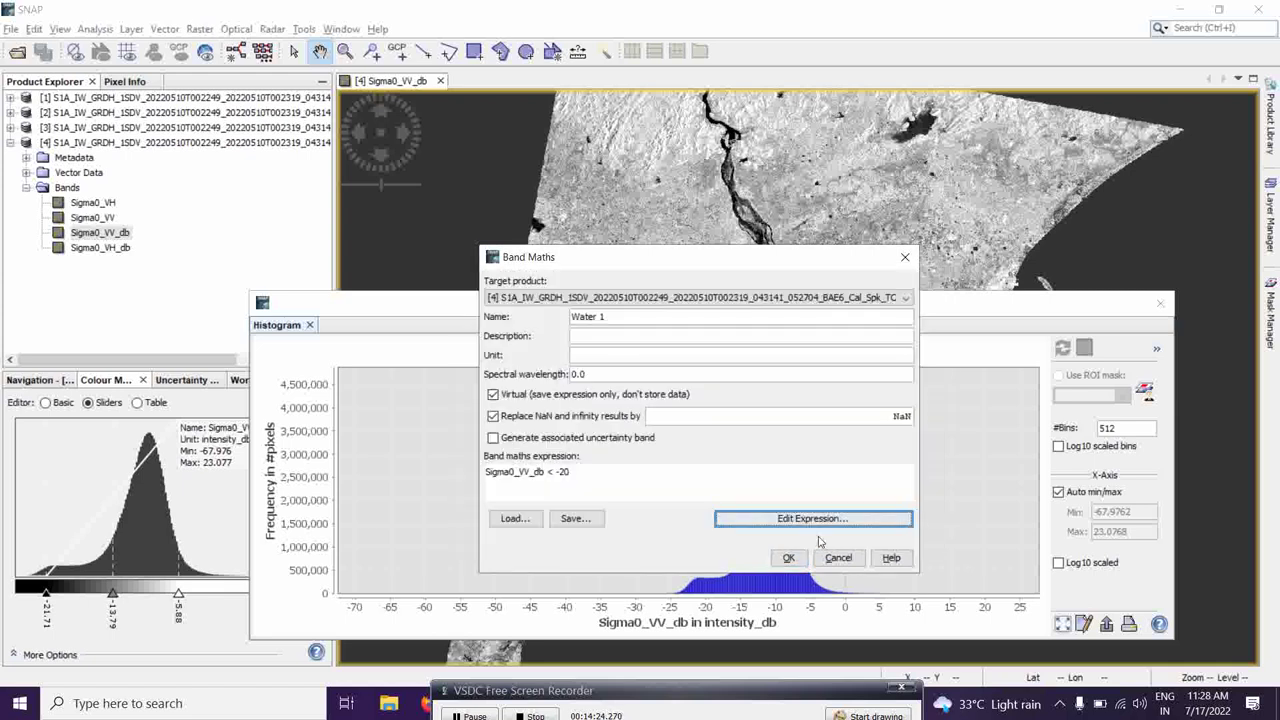
click(788, 557)
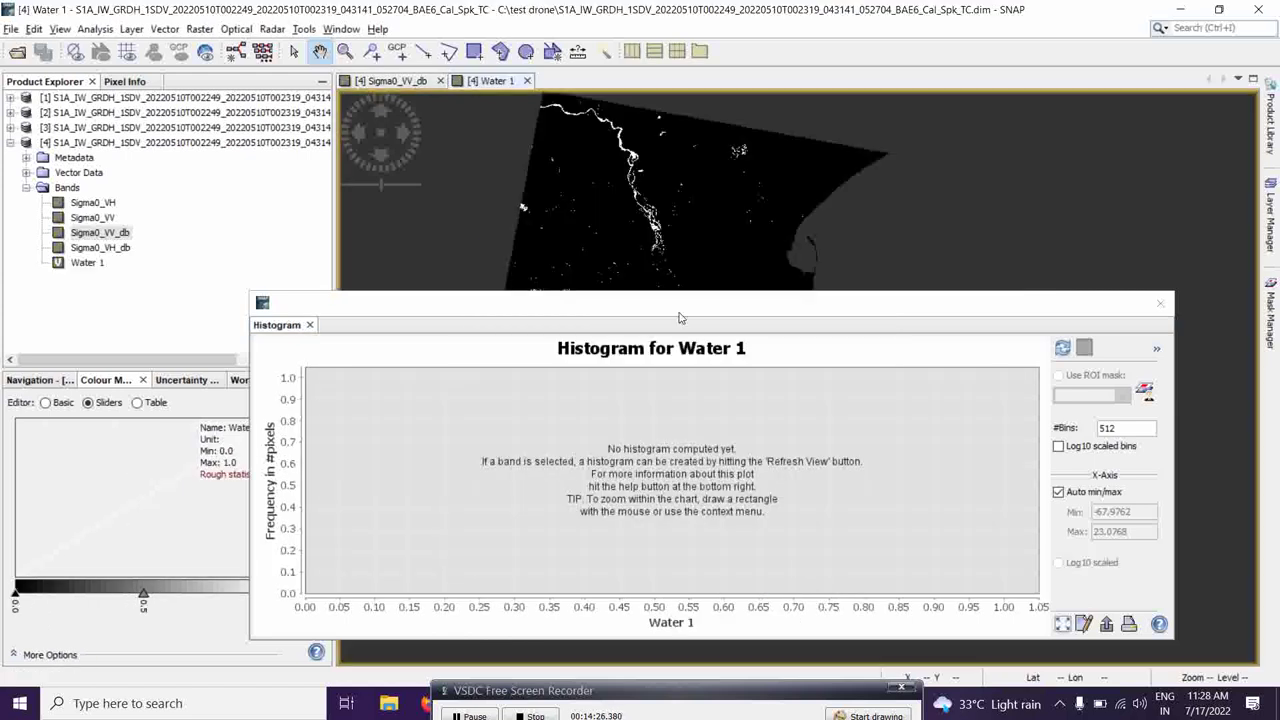
drag(679, 318, 535, 397)
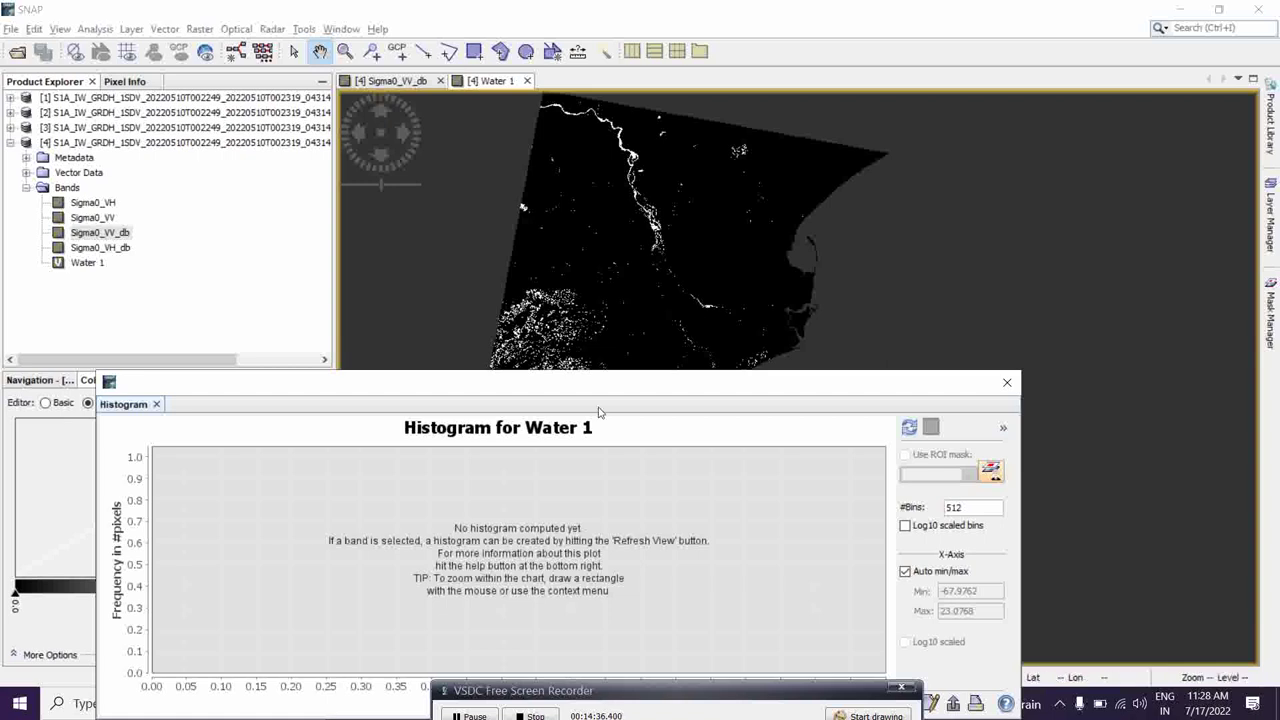
drag(598, 391, 606, 389)
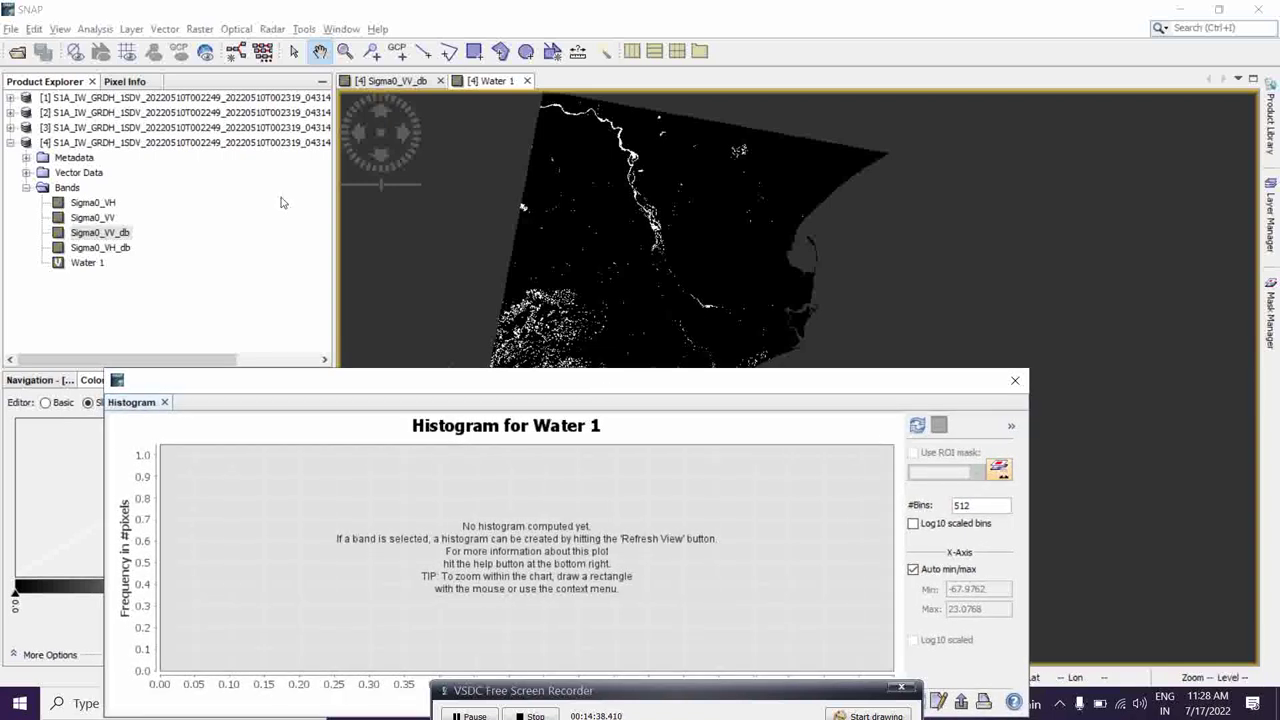
Start another Band Maths band named "Final_waterbody" with the terrain-corrected product [4] as target.
click(200, 30)
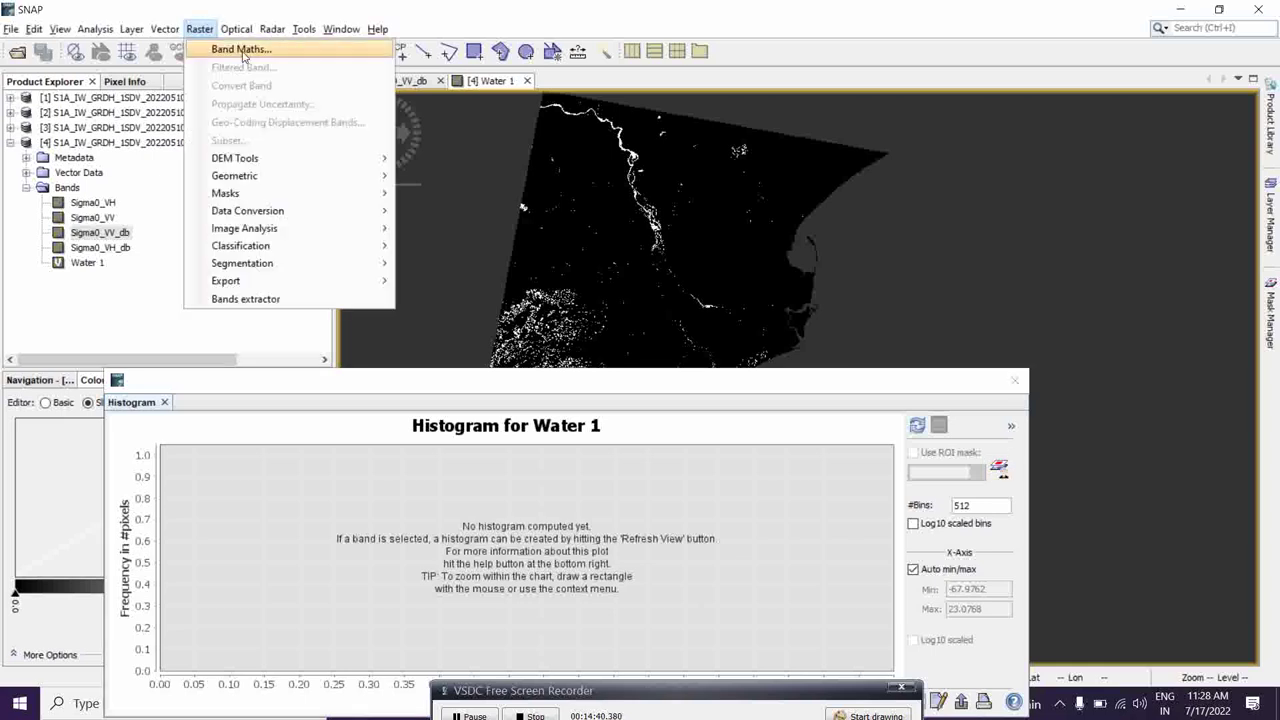
click(244, 52)
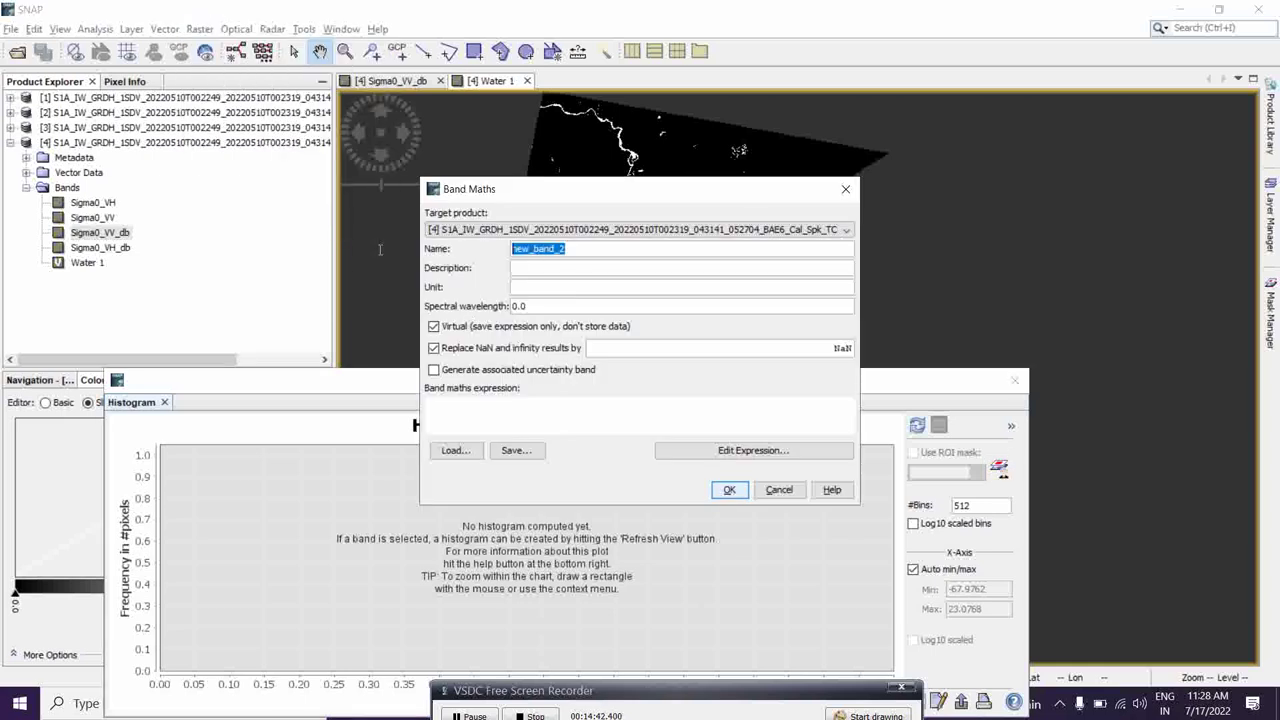
text(Final)
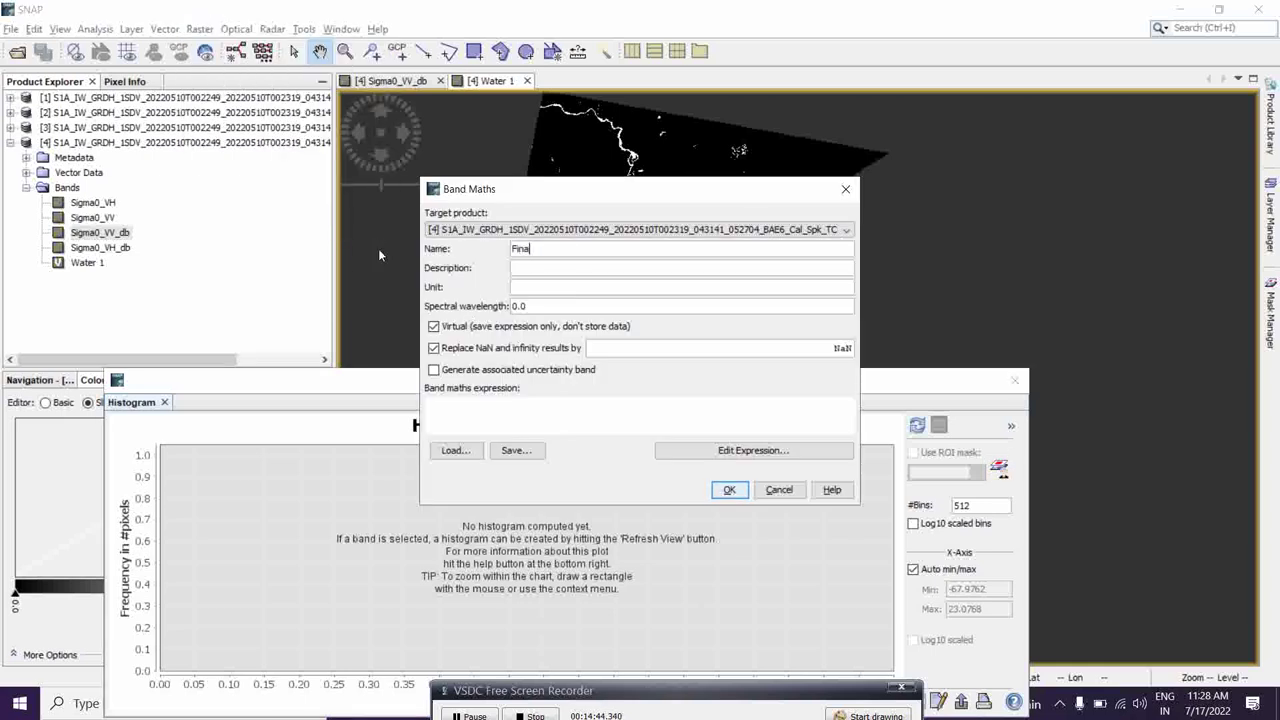
text(_waterbody)
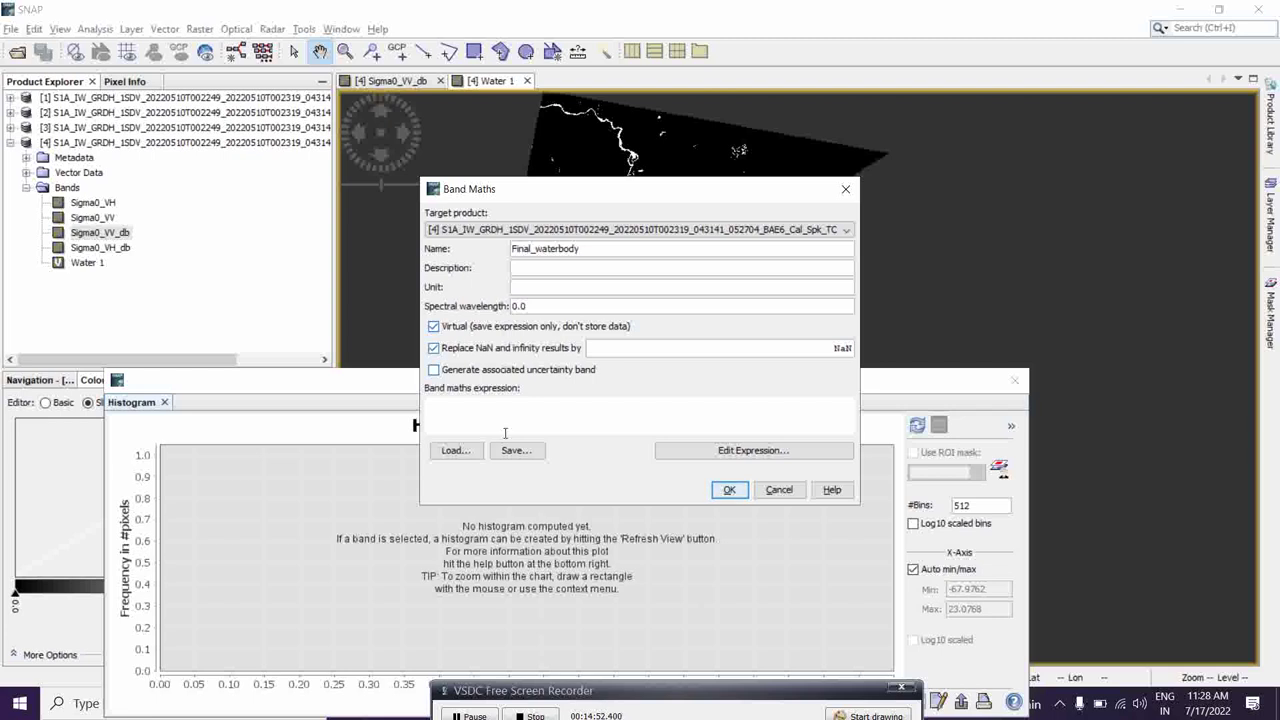
Set the Band Maths expression to Sigma0_VV_db < -18 and create the virtual band.
click(740, 450)
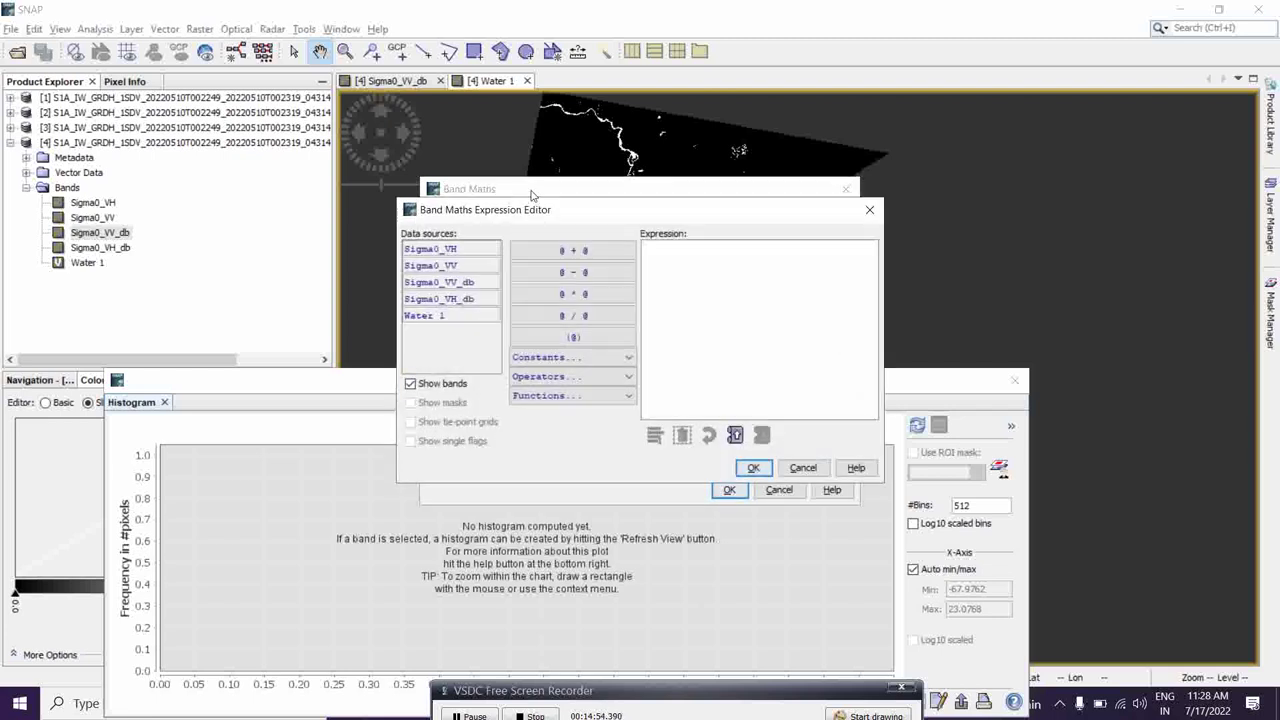
drag(571, 209, 467, 203)
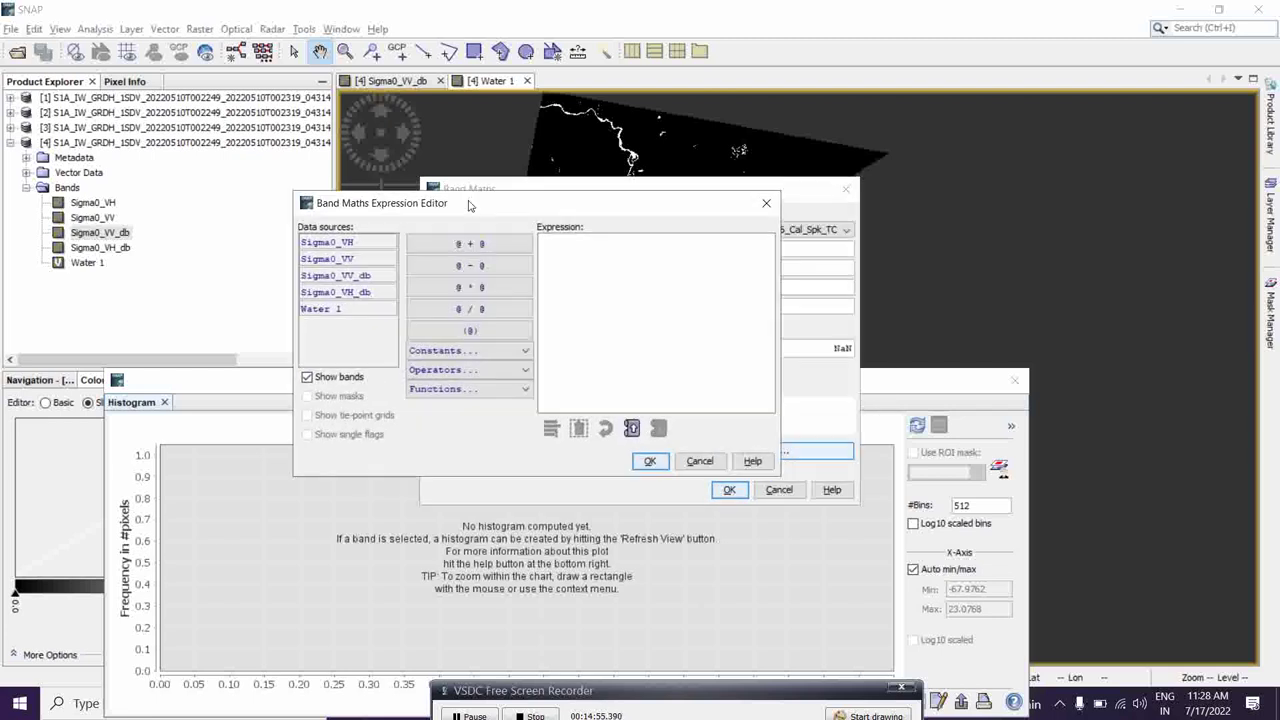
click(351, 280)
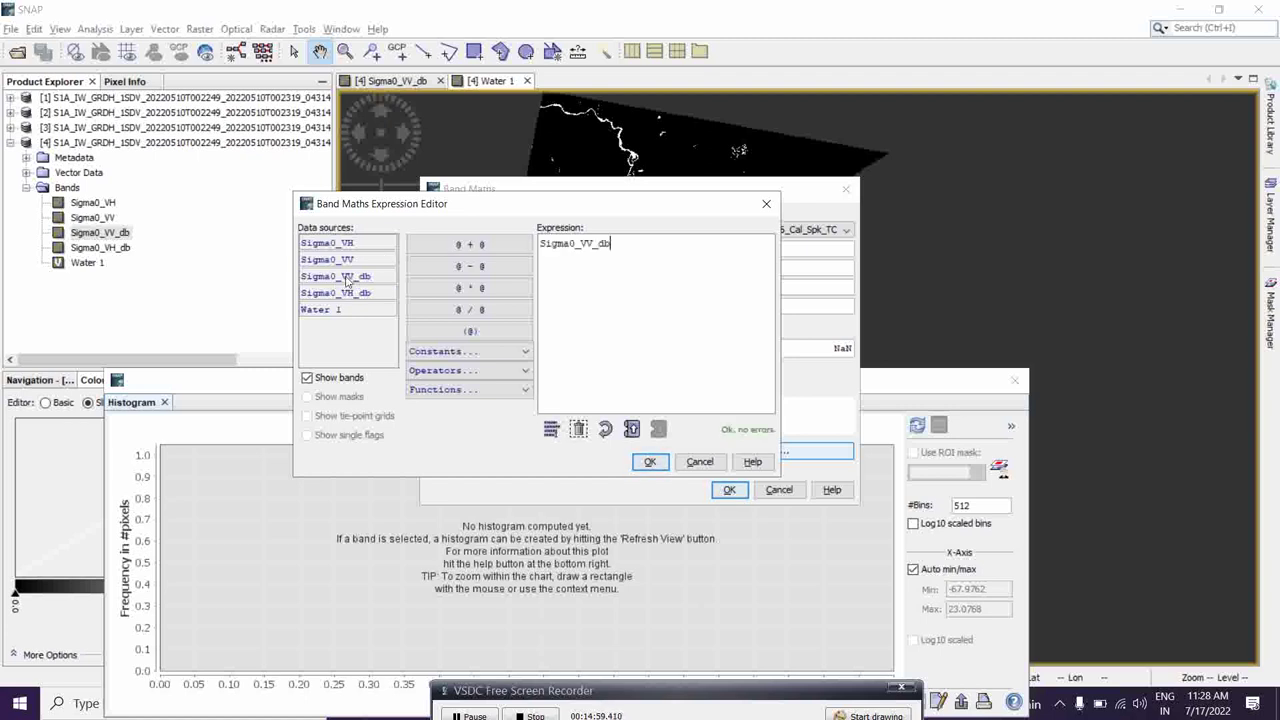
click(462, 372)
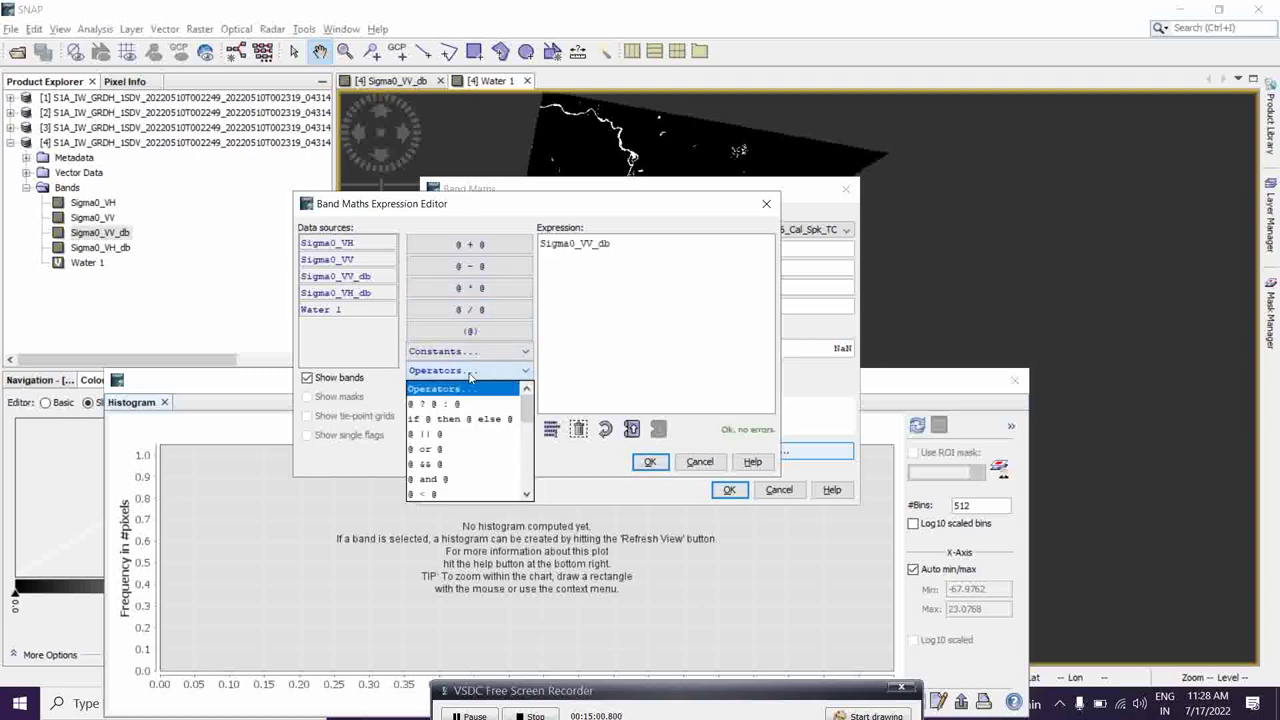
click(433, 496)
key(BackSpace)
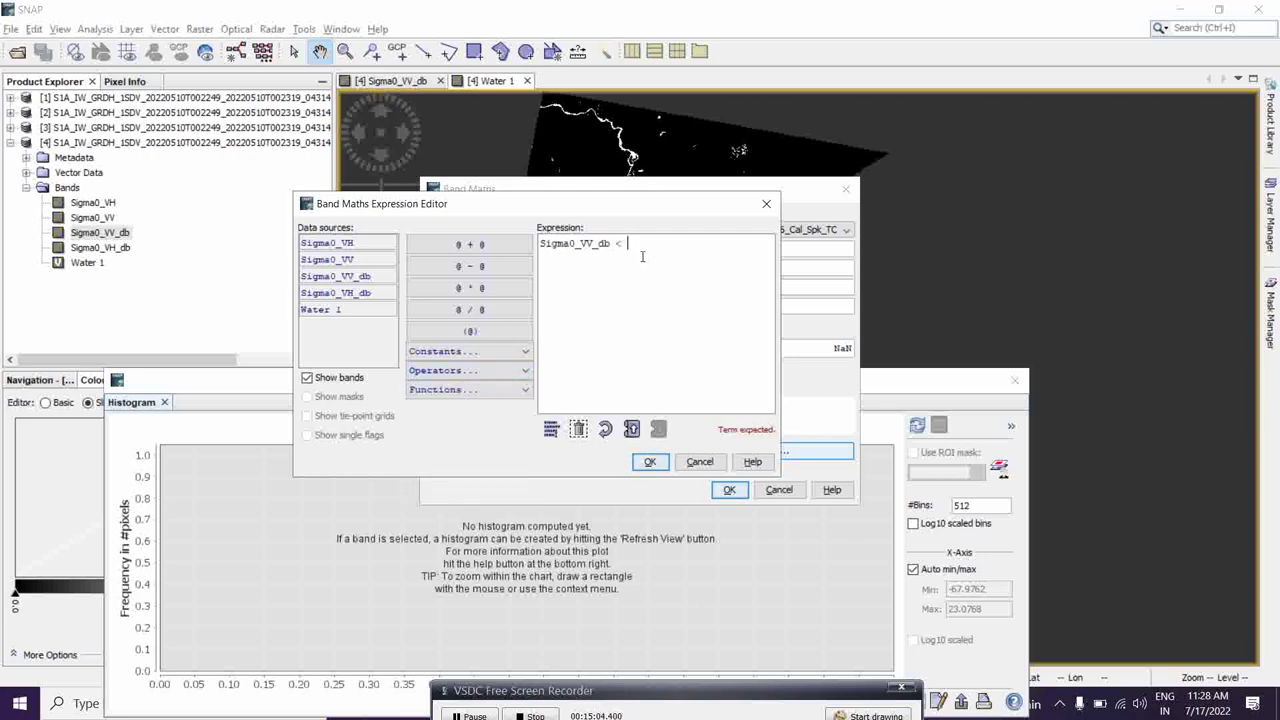
text(-18)
click(649, 462)
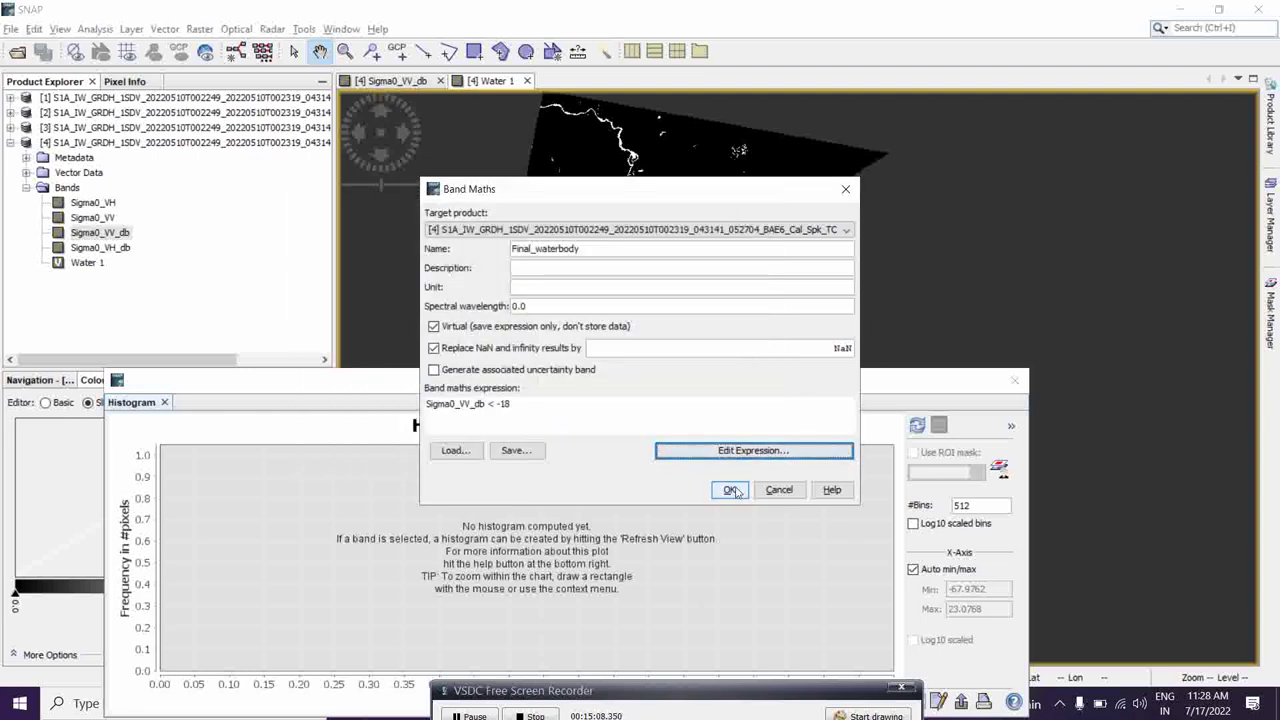
click(729, 489)
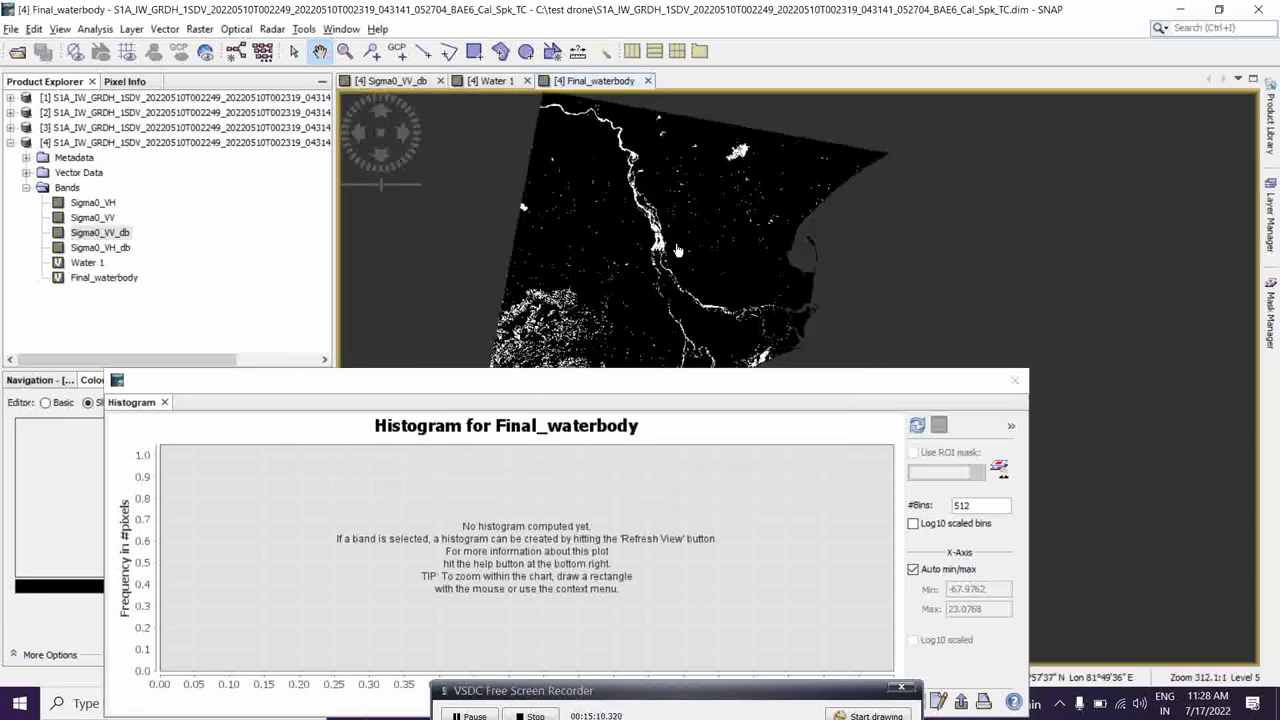
Close the histogram window and bring the whole Final_waterbody image into view.
drag(676, 249, 747, 197)
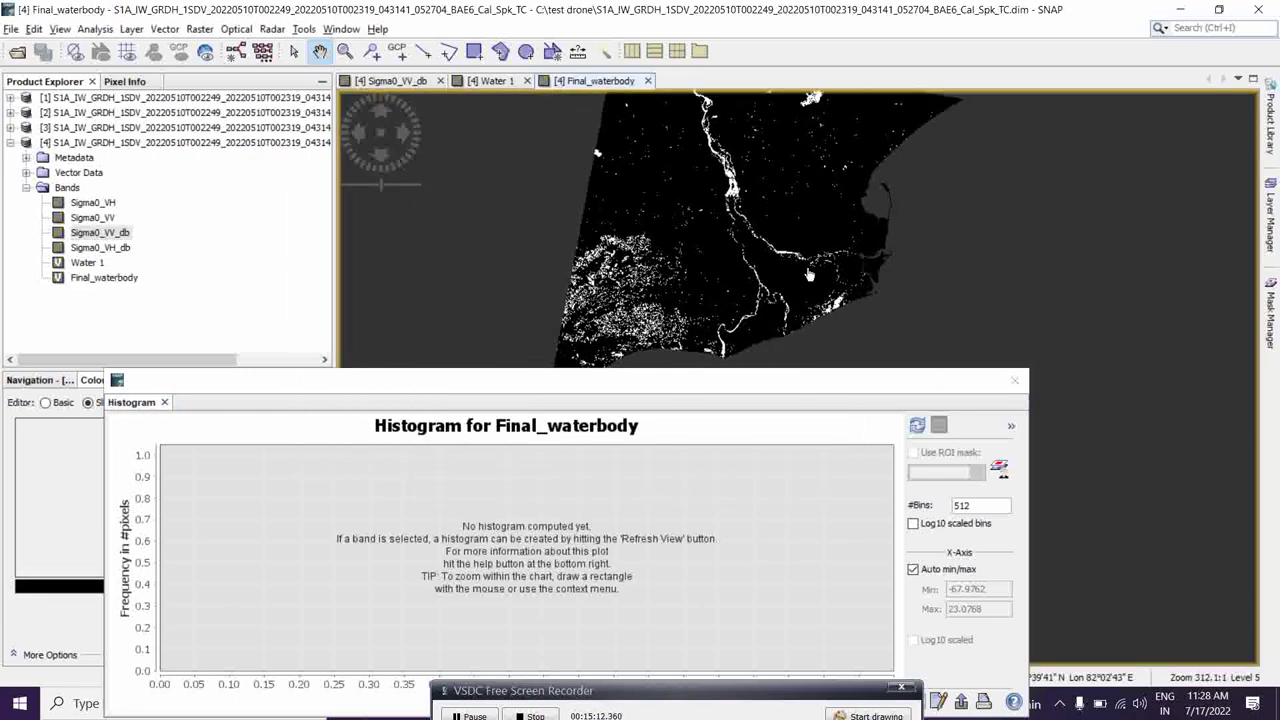
click(1015, 387)
drag(645, 300, 665, 386)
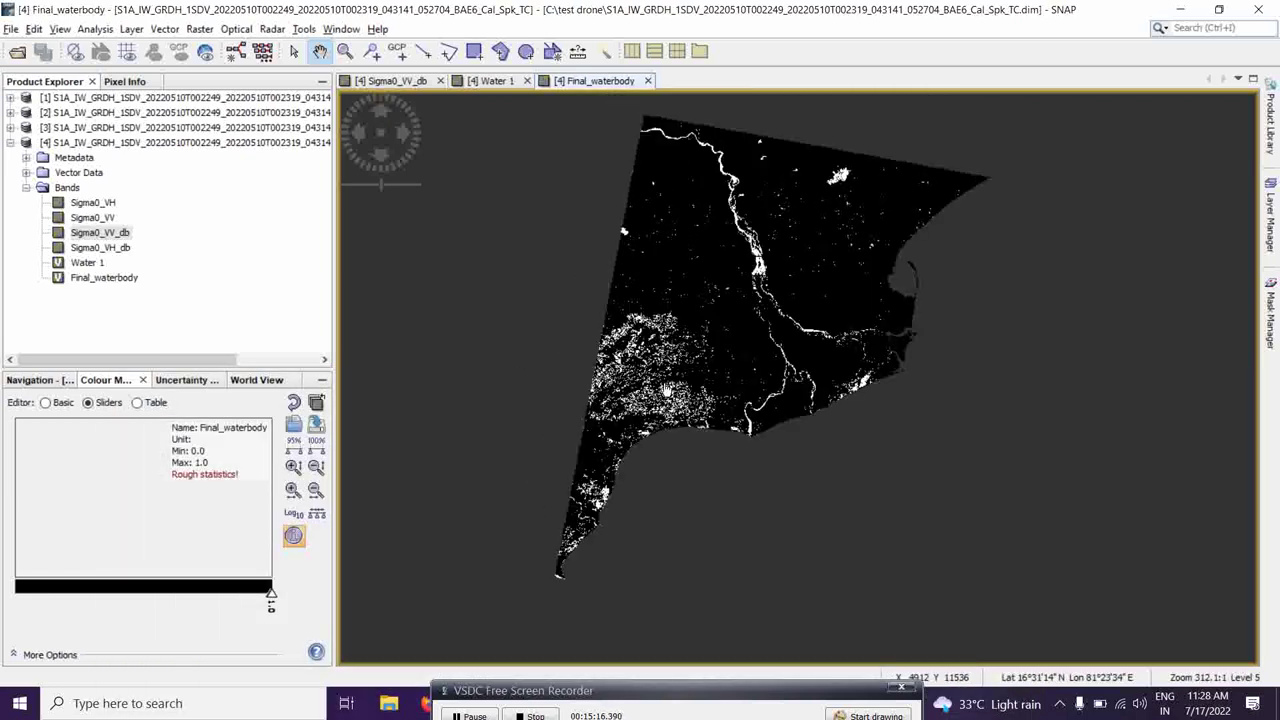
Examine the Final_waterbody mask up close over the field patterns, the river channels and the coast.
scroll(665, 386, up, 5)
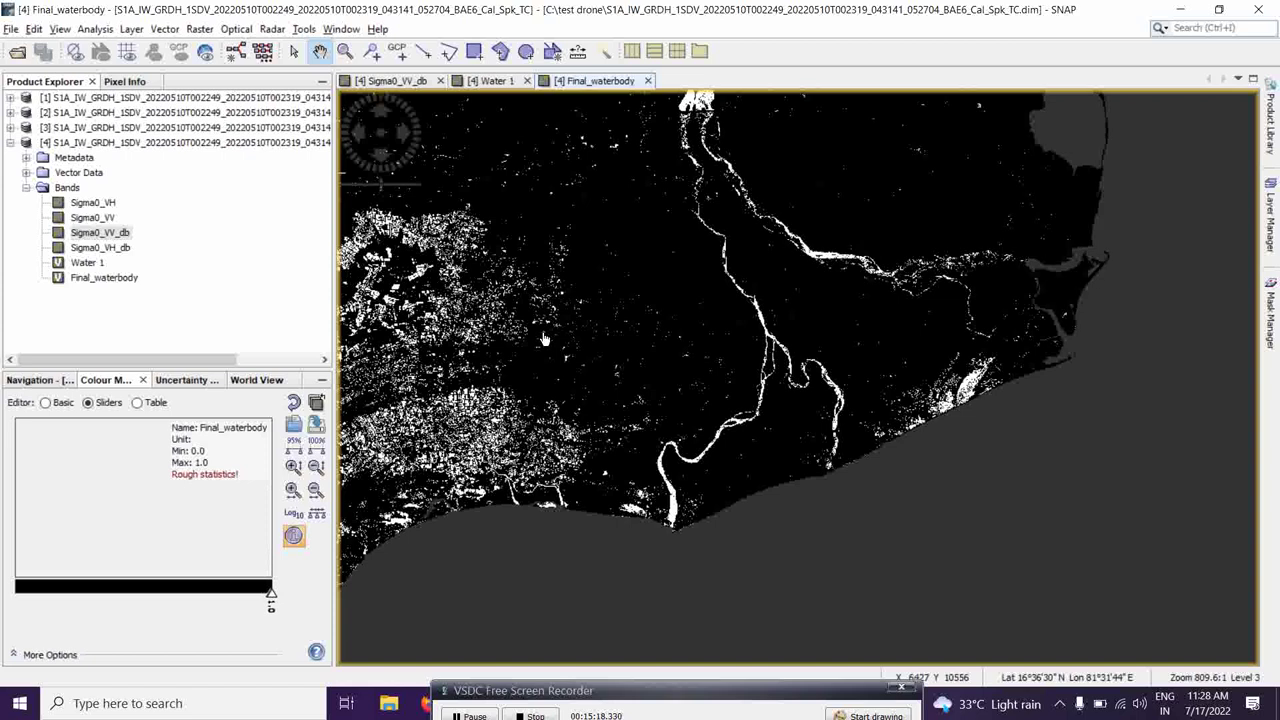
scroll(708, 357, up, 3)
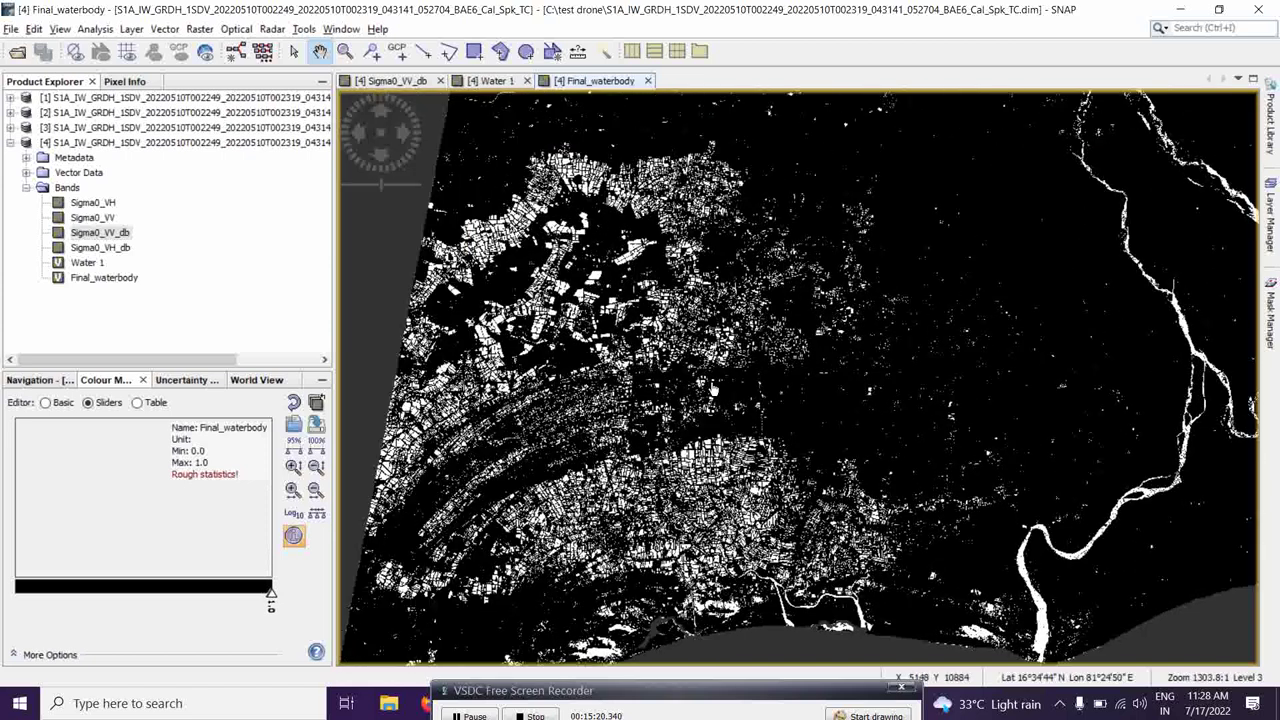
scroll(706, 640, up, 2)
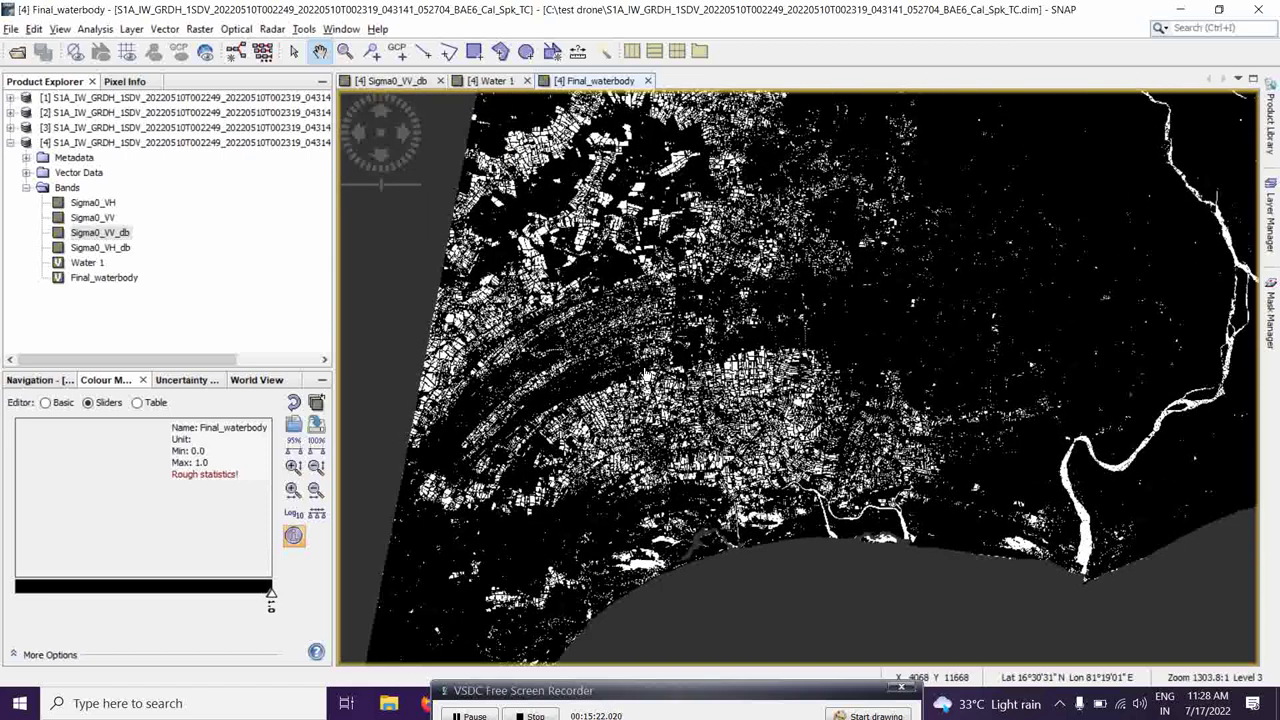
drag(575, 220, 625, 180)
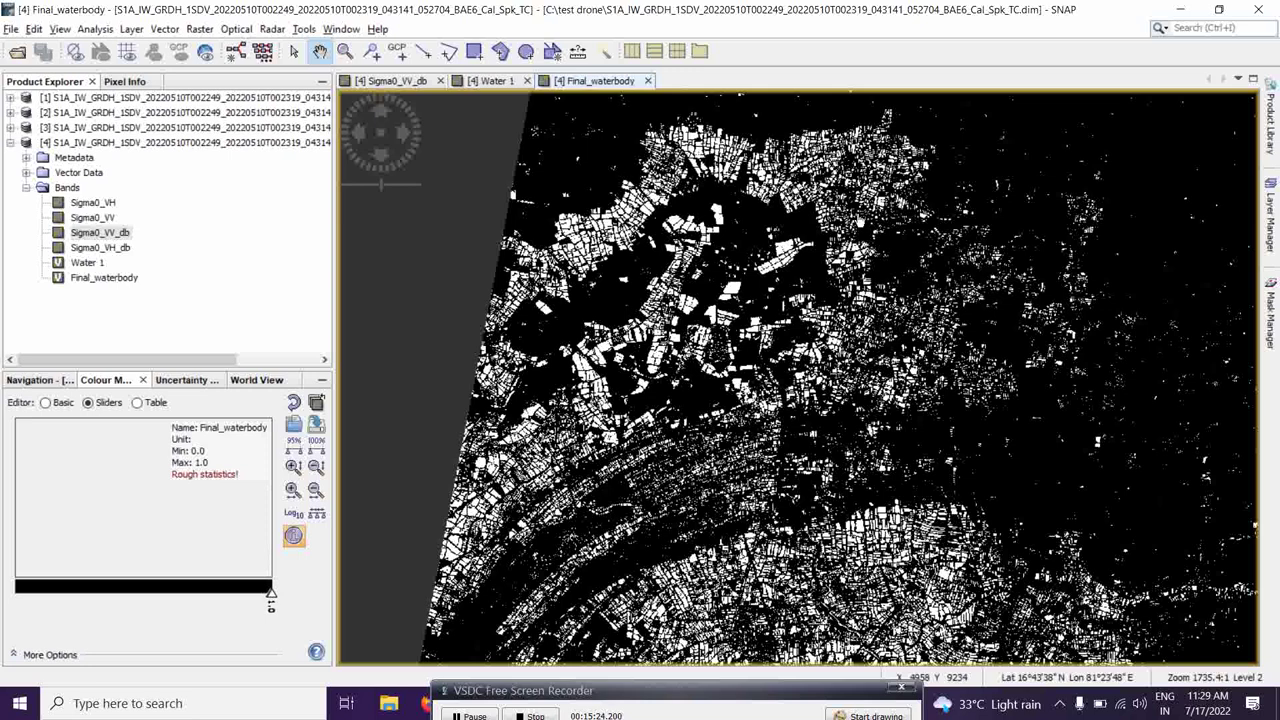
scroll(735, 229, up, 2)
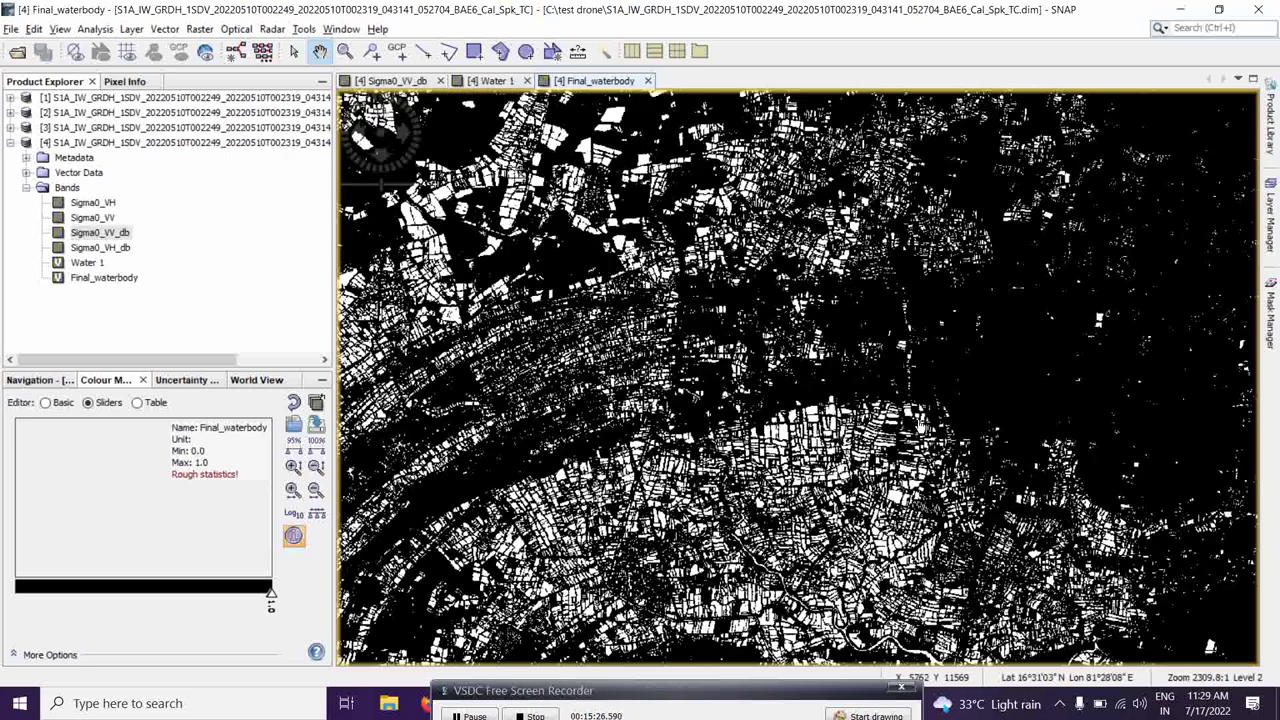
drag(628, 283, 830, 420)
drag(540, 620, 623, 335)
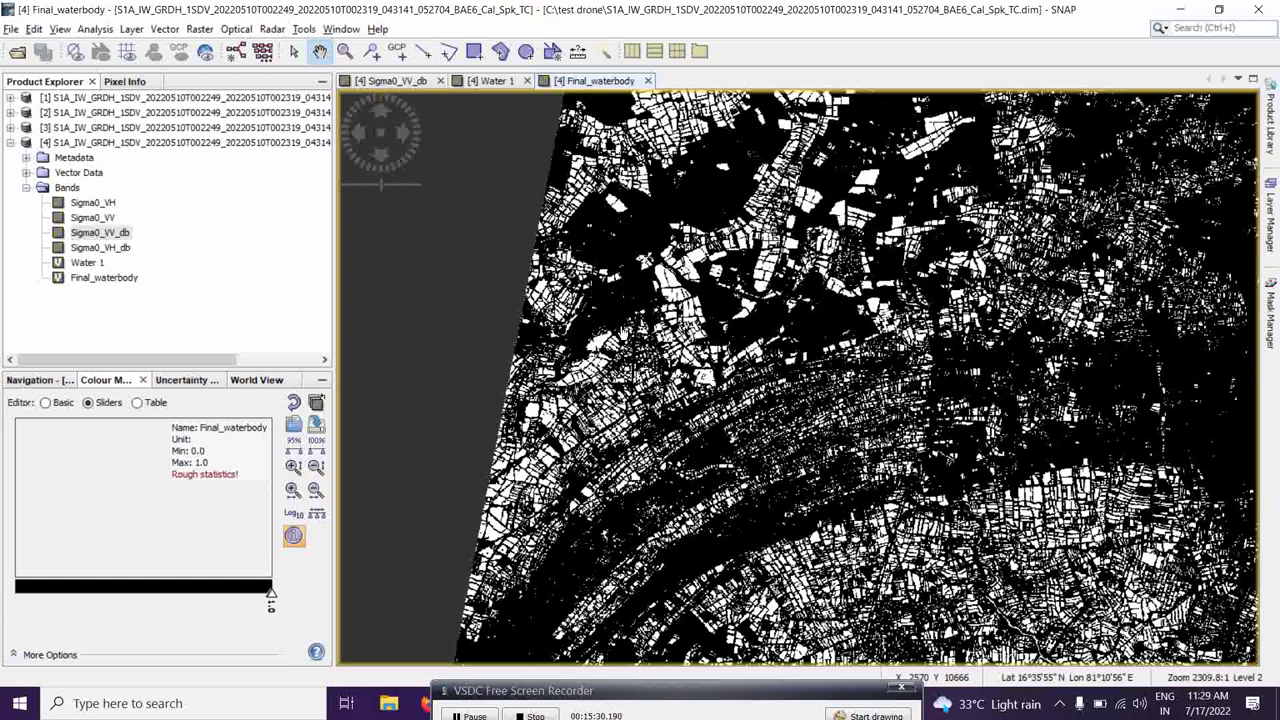
drag(805, 424, 540, 300)
scroll(968, 404, up, 2)
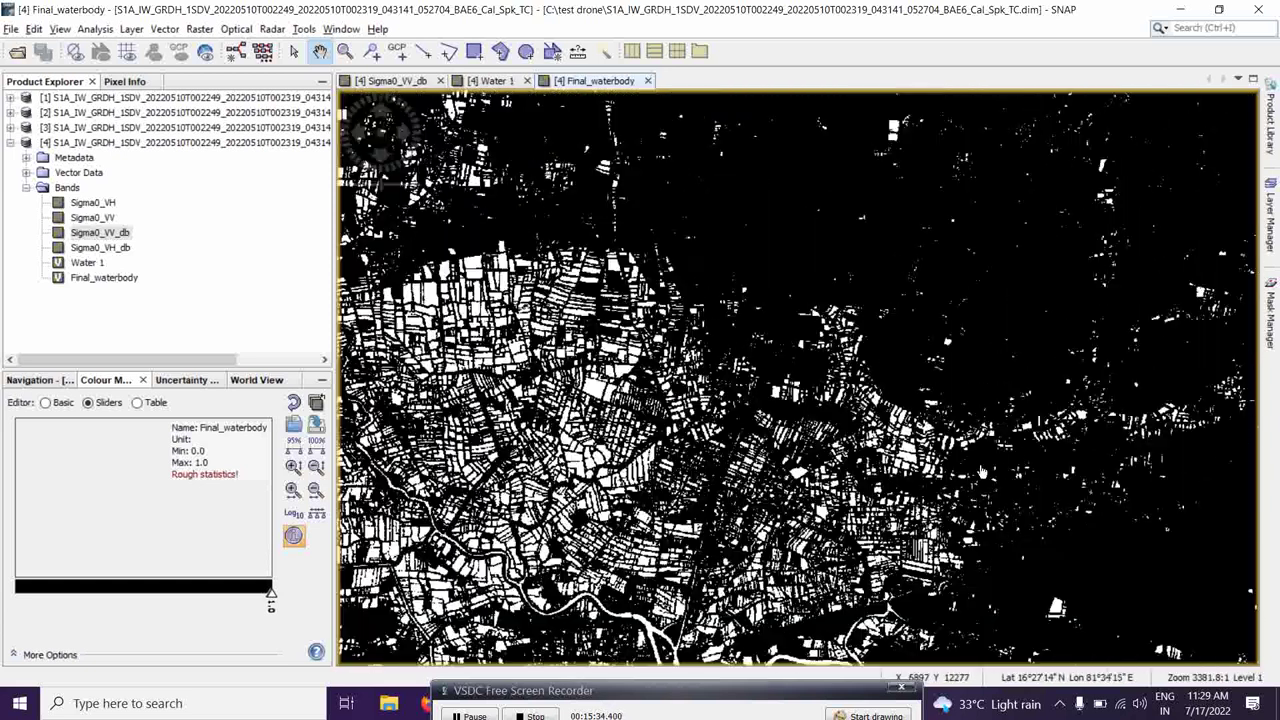
drag(968, 404, 885, 587)
scroll(832, 488, down, 5)
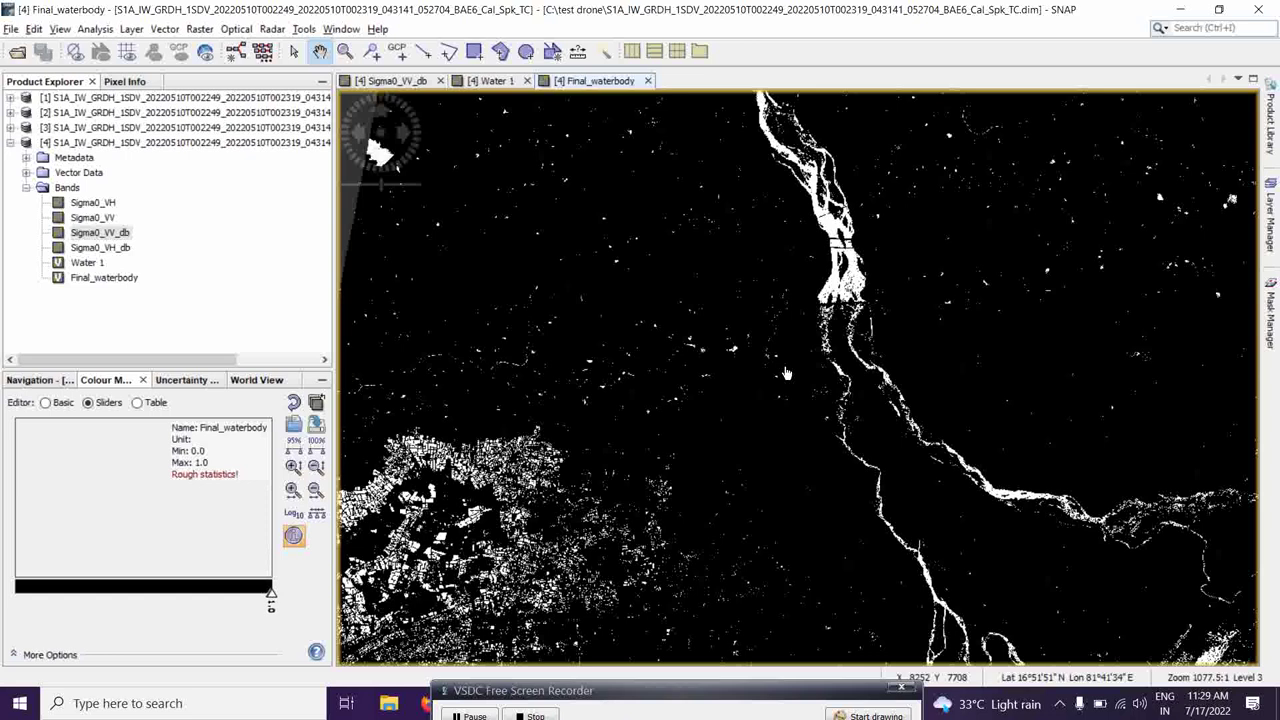
scroll(779, 364, down, 2)
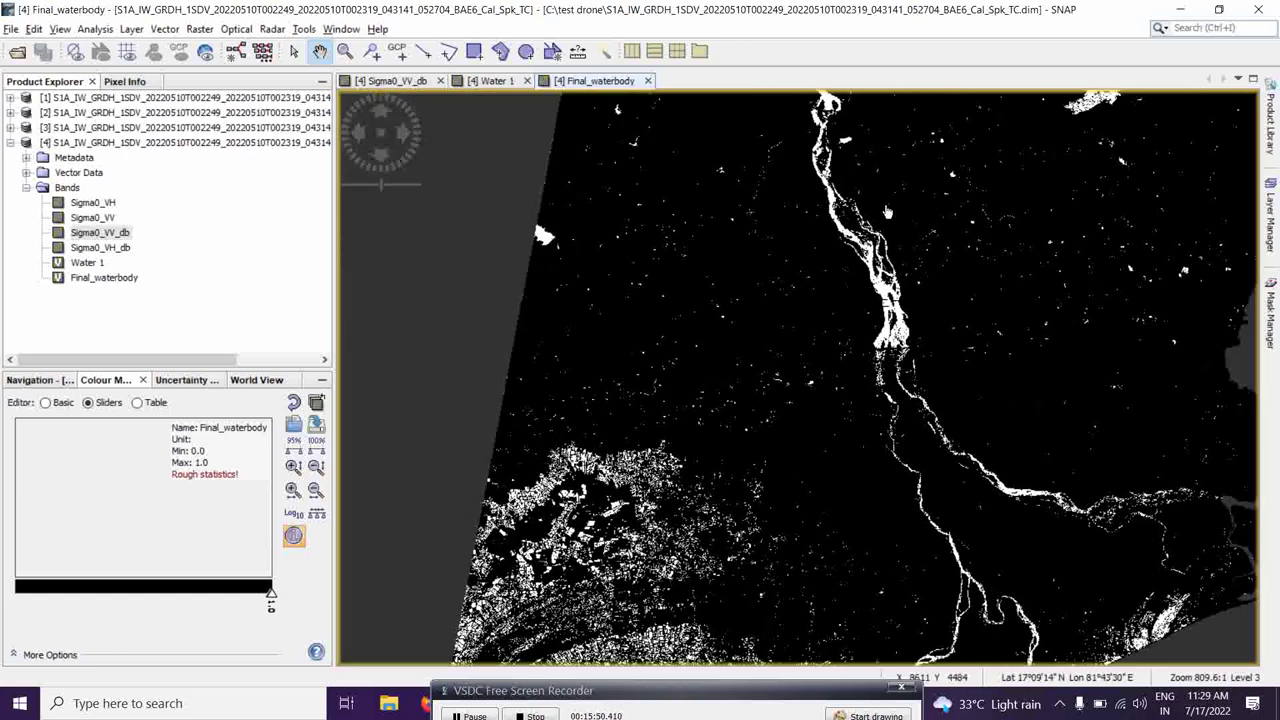
Look through the export formats offered for the product containing the Final_waterbody band.
click(10, 30)
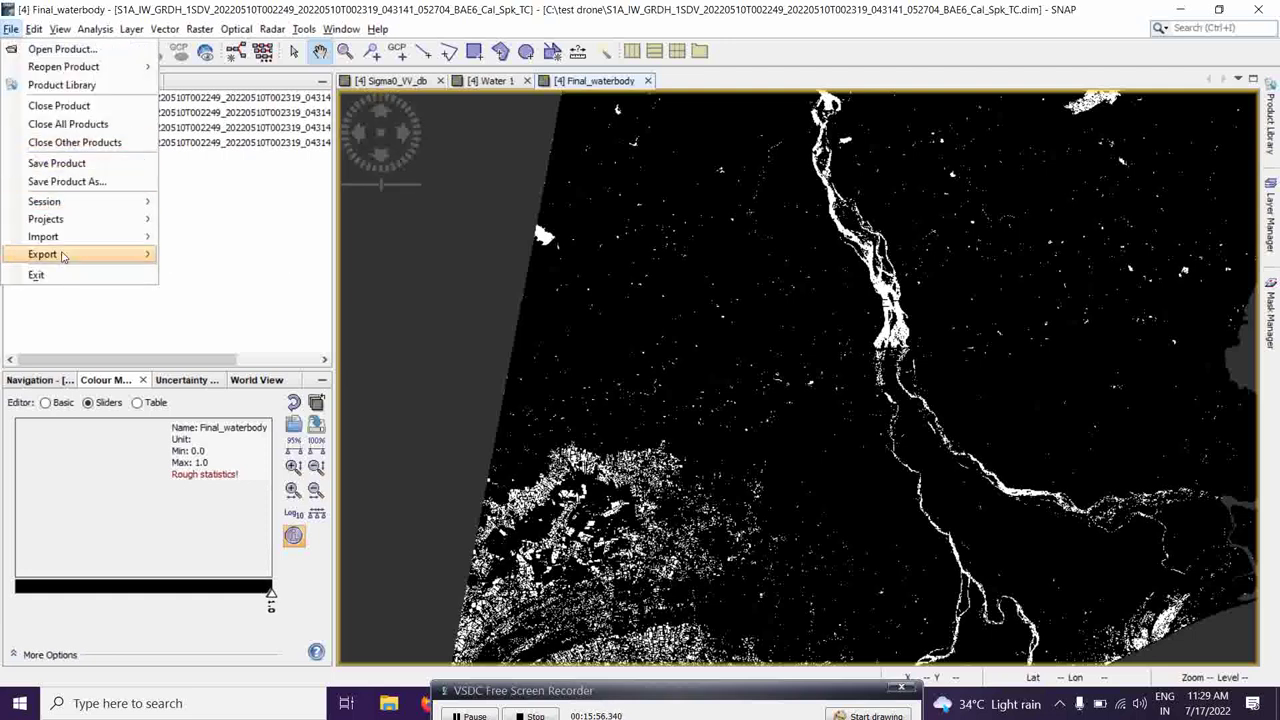
mouse_move(98, 242)
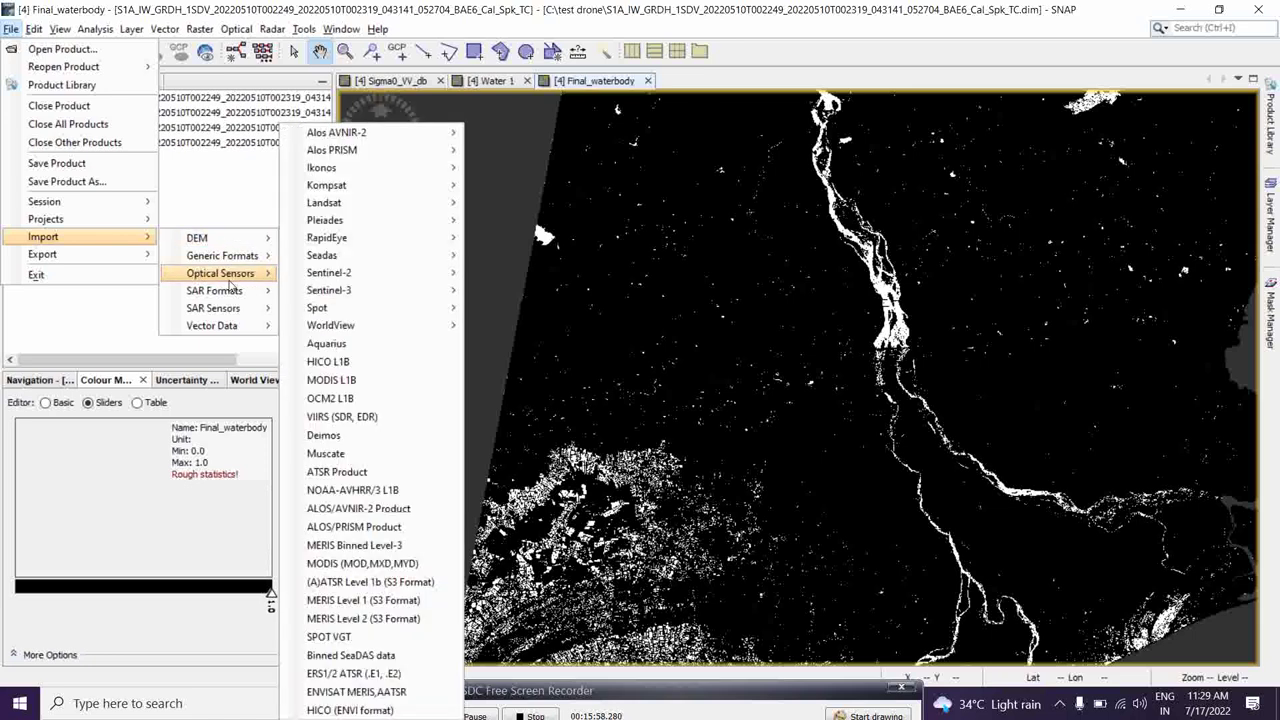
mouse_move(265, 294)
mouse_move(116, 266)
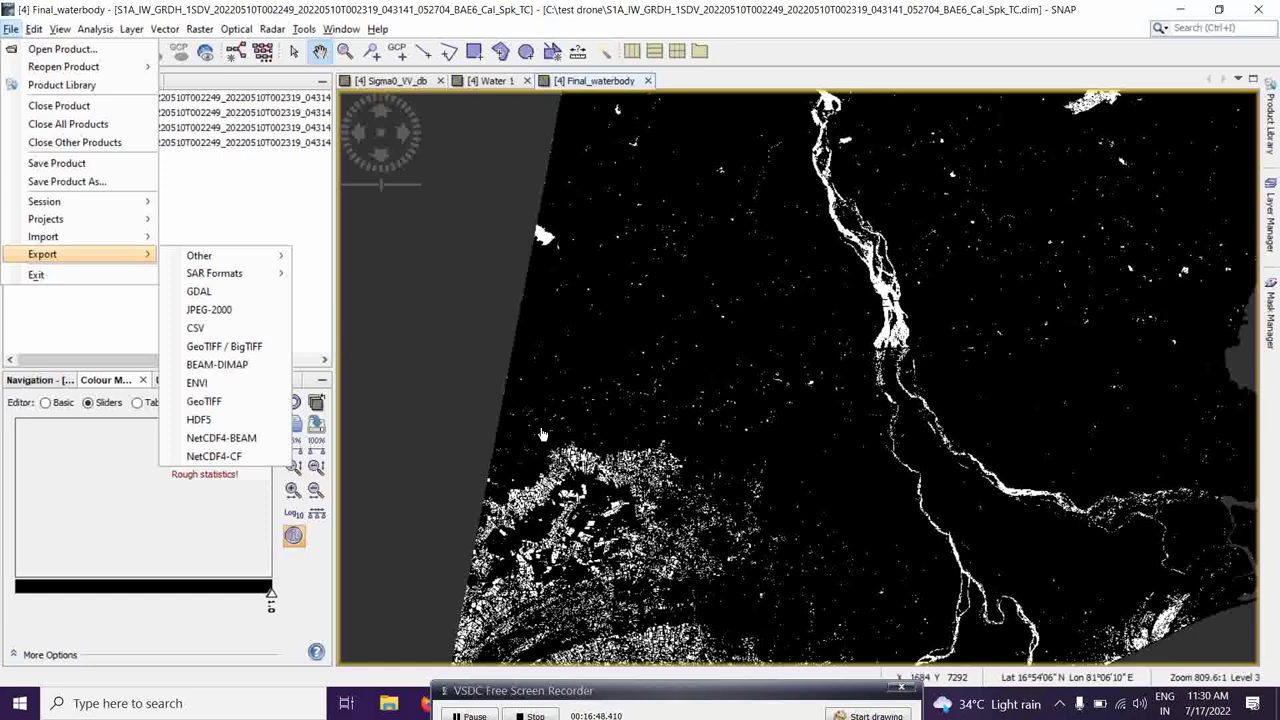
drag(549, 693, 558, 688)
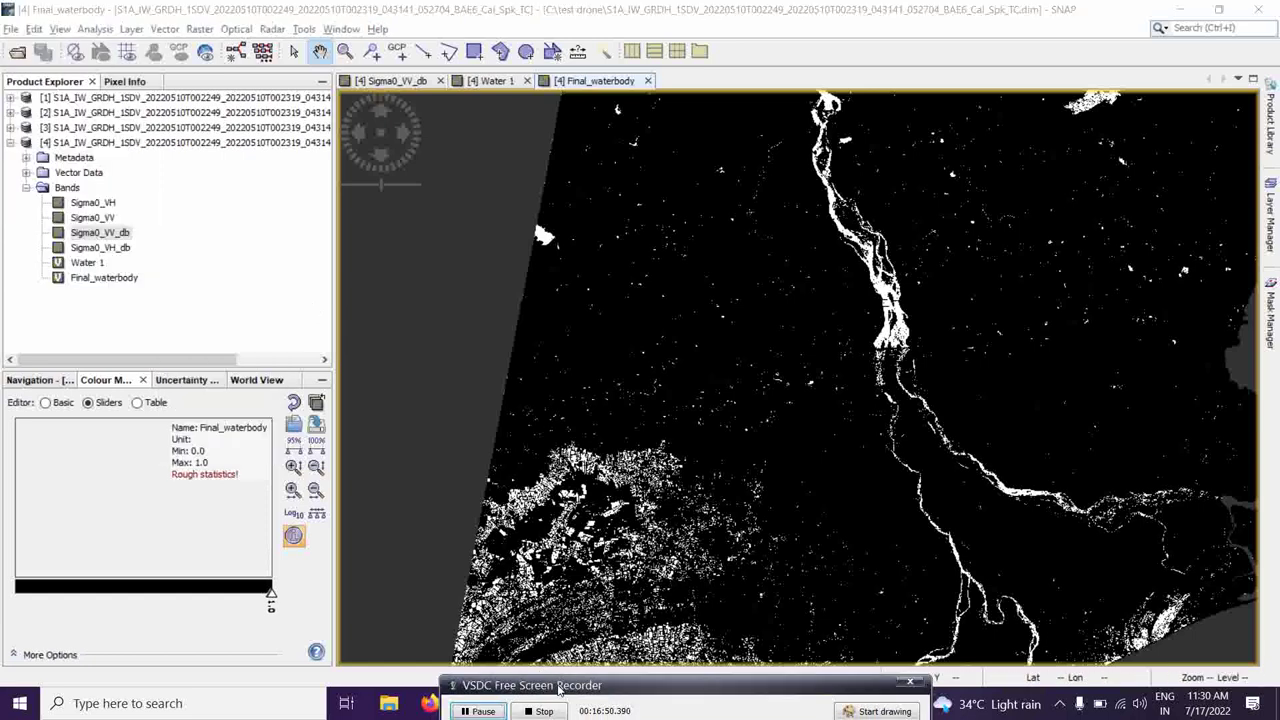